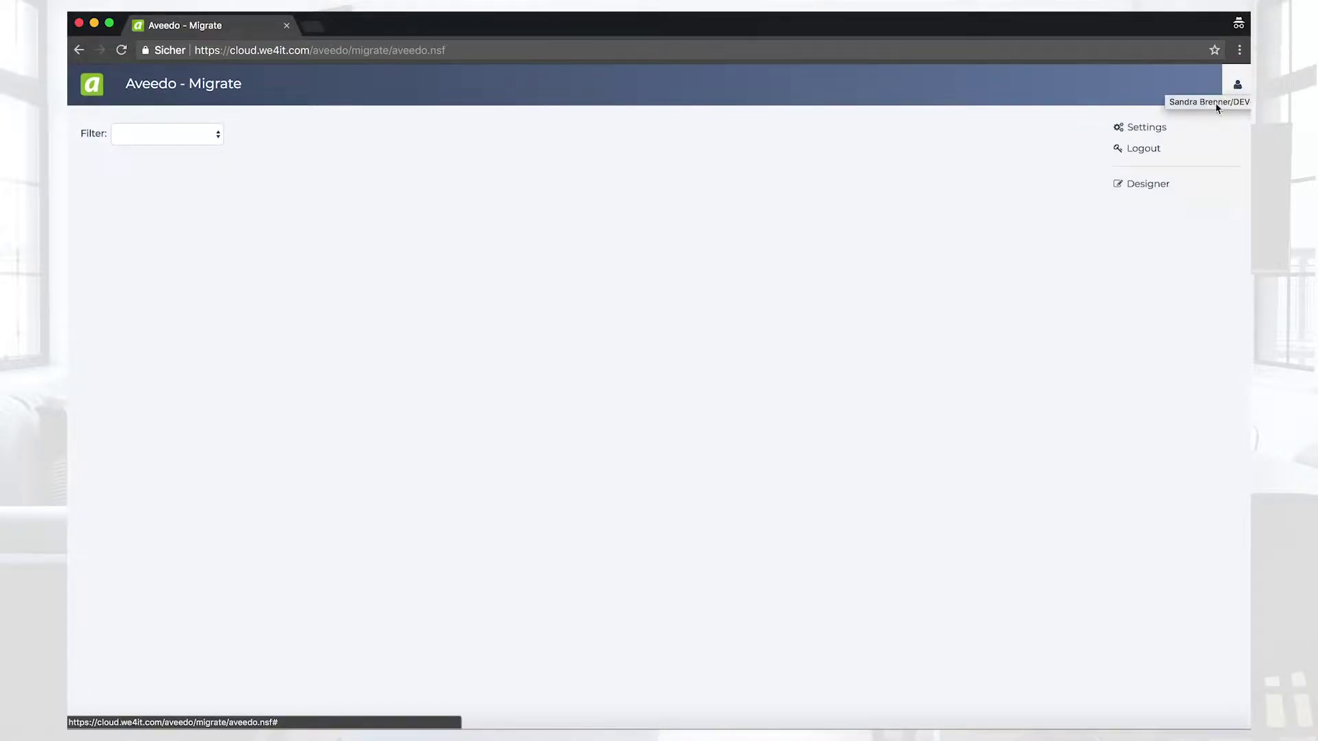
Step: Open the Designer, create a new application titled "IT Inventory" and save it
click(1148, 189)
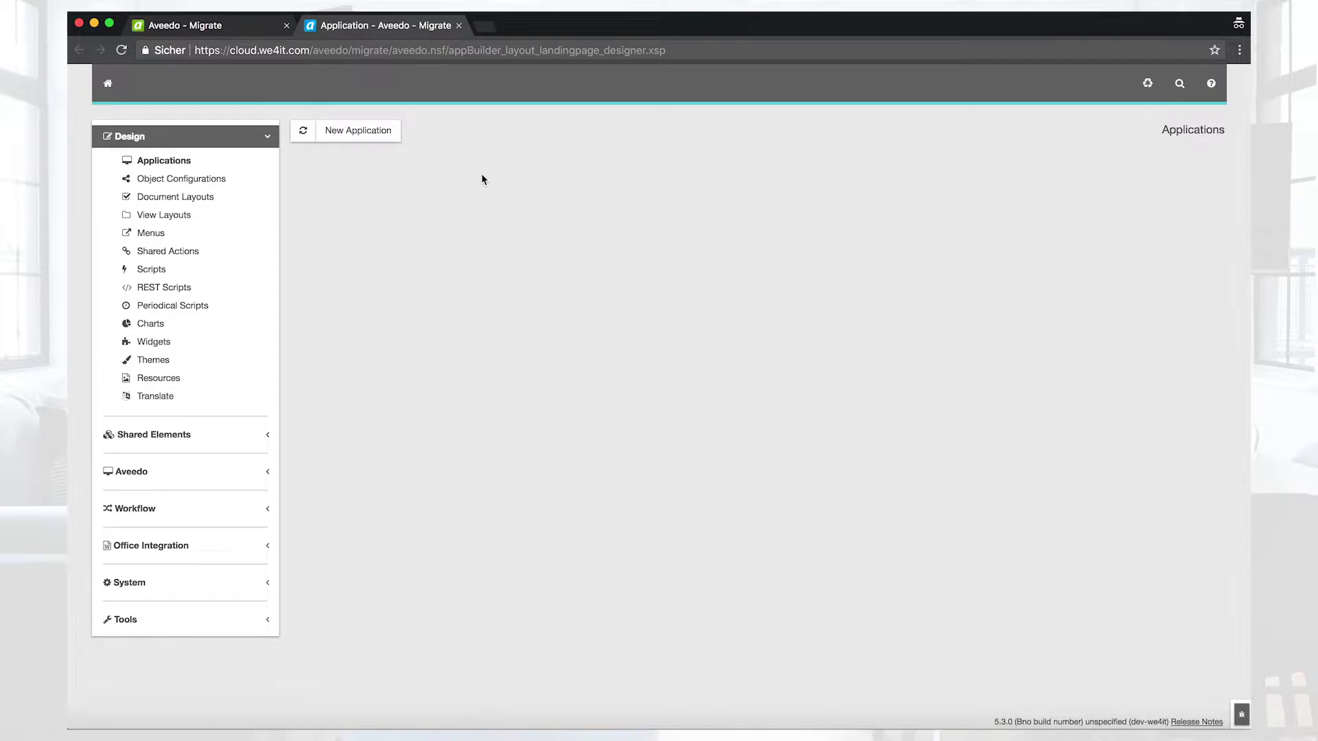
click(364, 135)
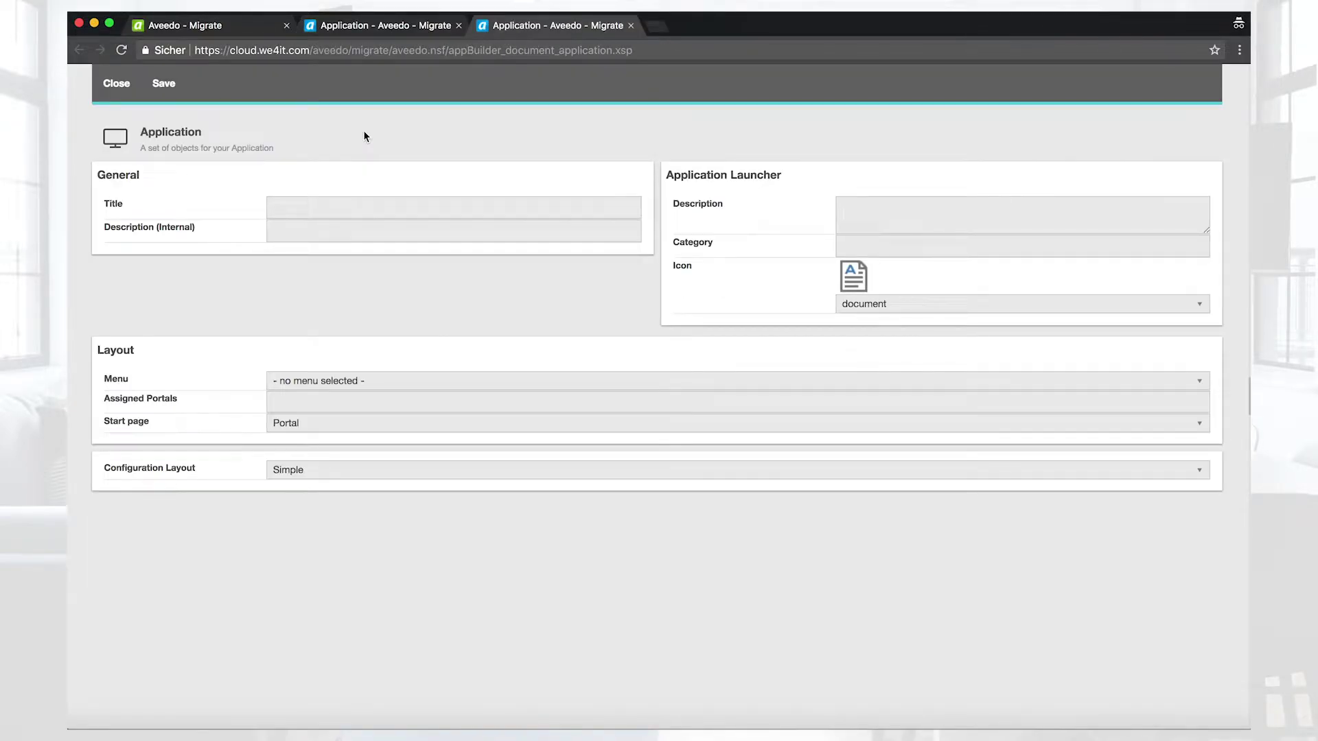
click(335, 204)
text(IT Inventory)
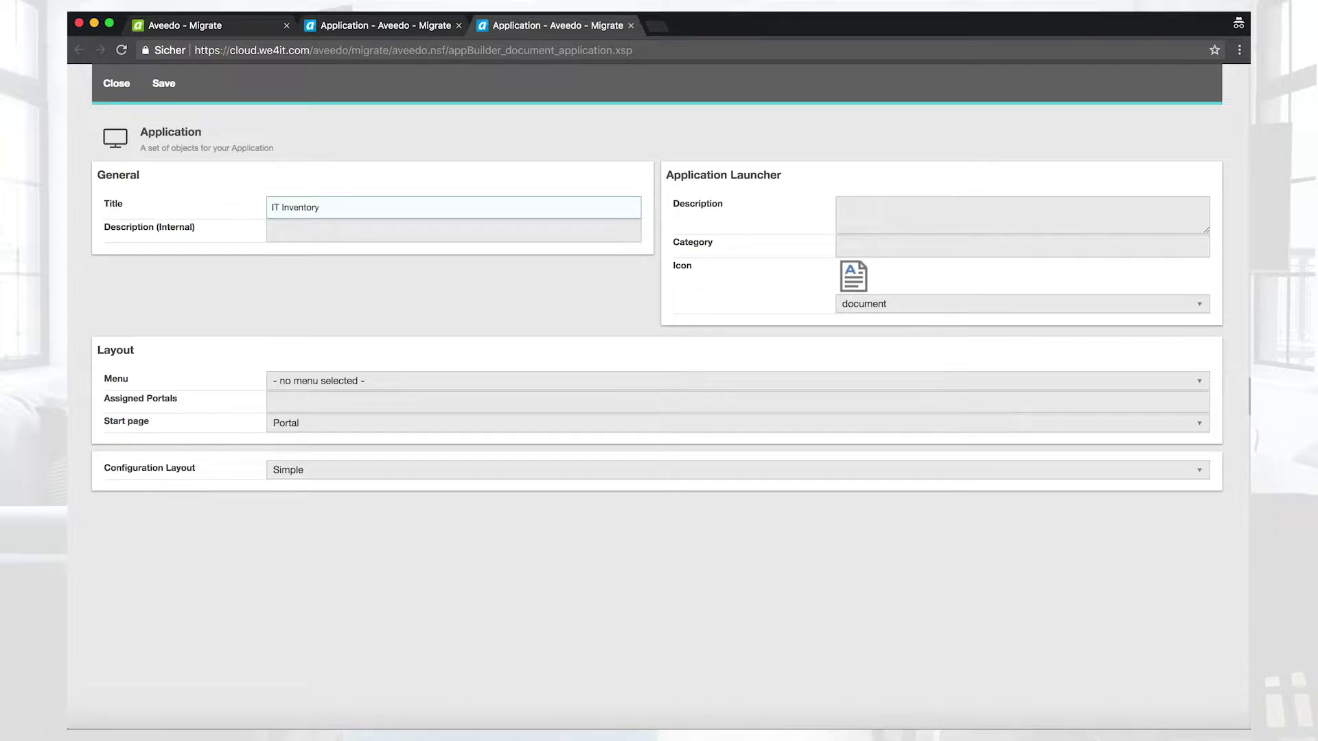
click(165, 86)
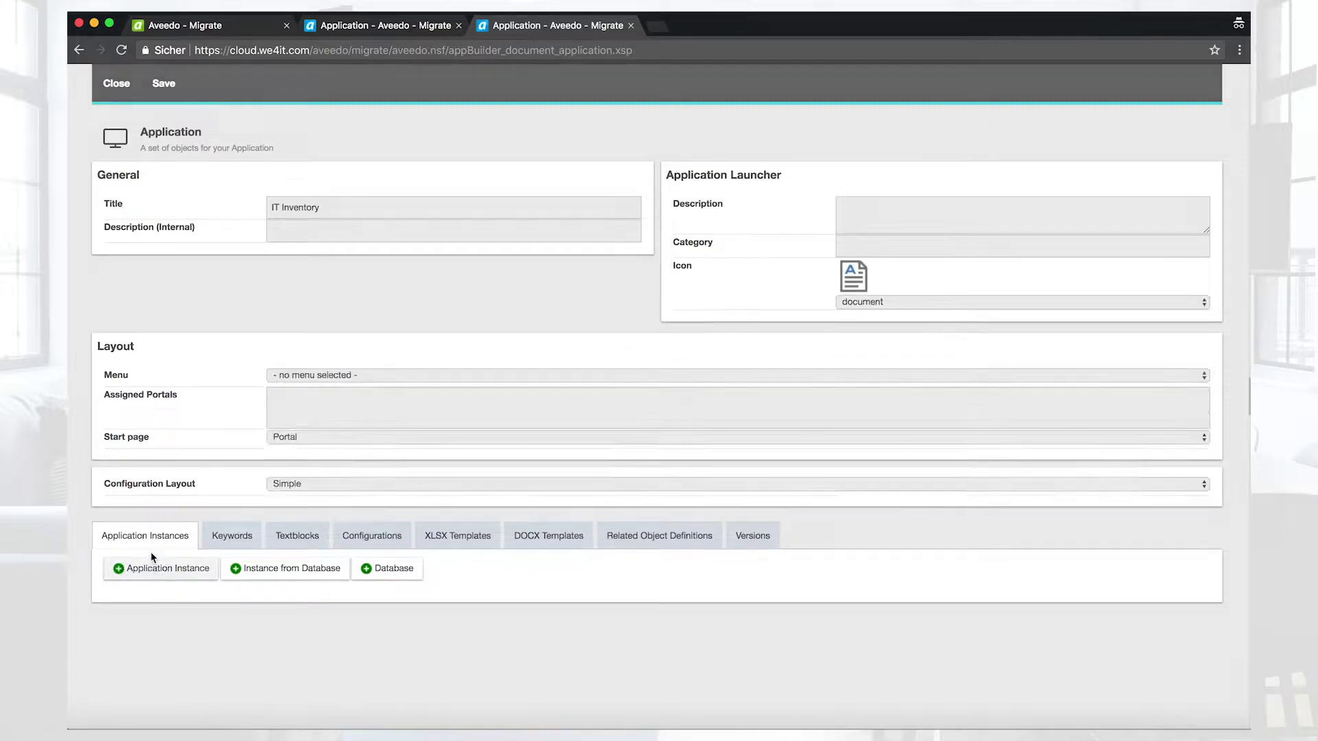
Step: Create the application's first instance with a new database titled "IT Inventory Data"
click(151, 554)
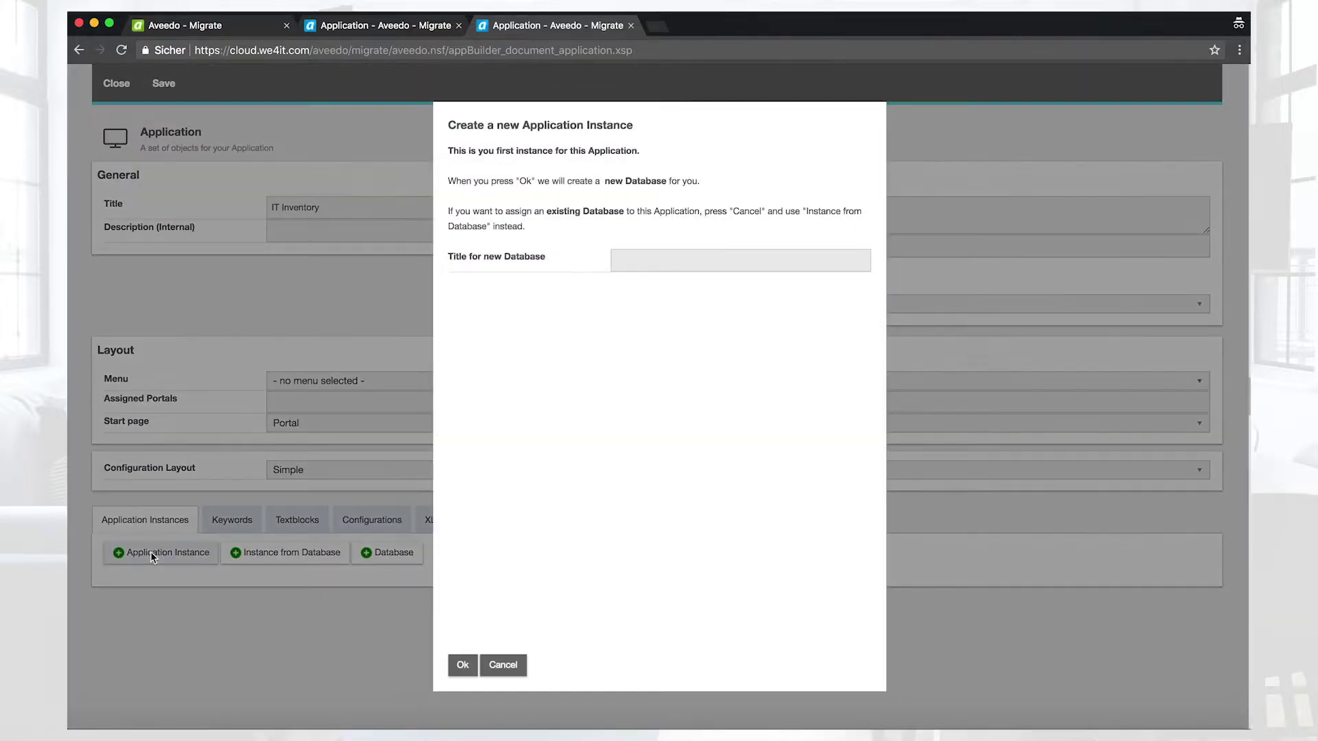
click(637, 259)
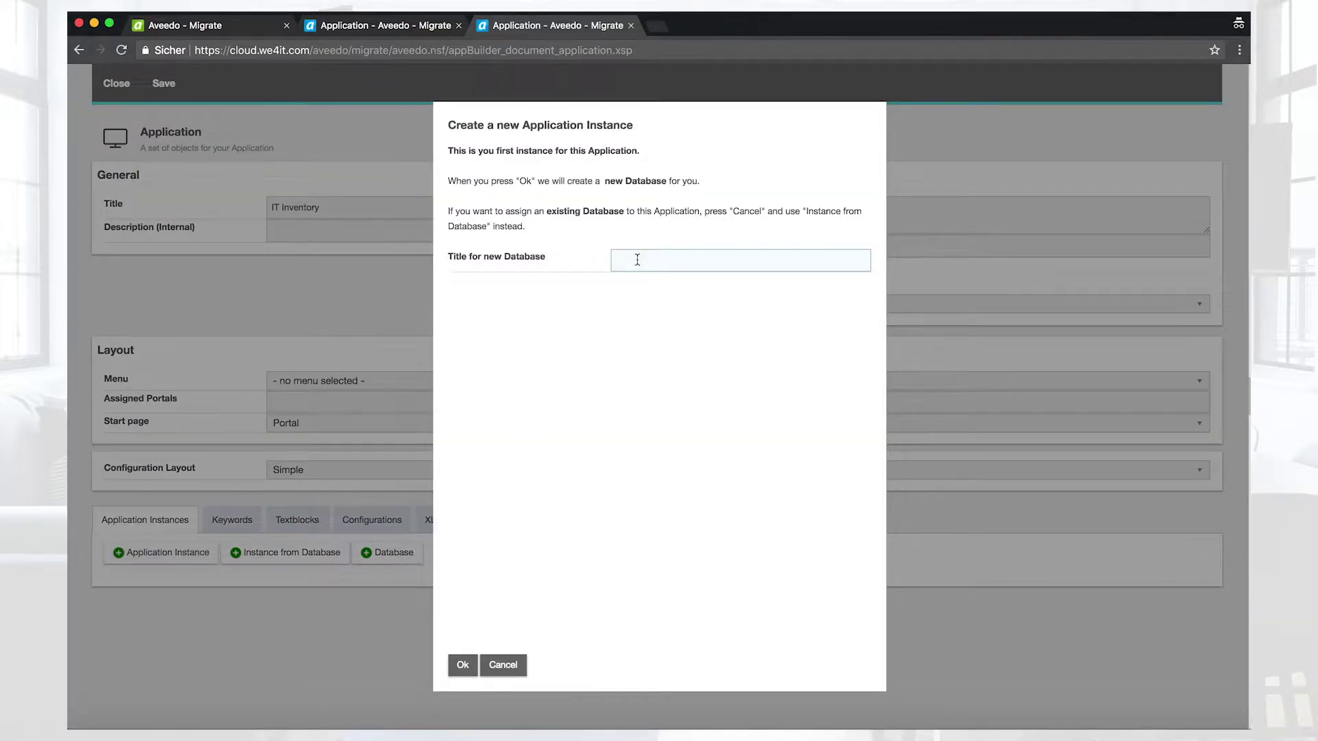
text(IT Inventory Data)
click(459, 668)
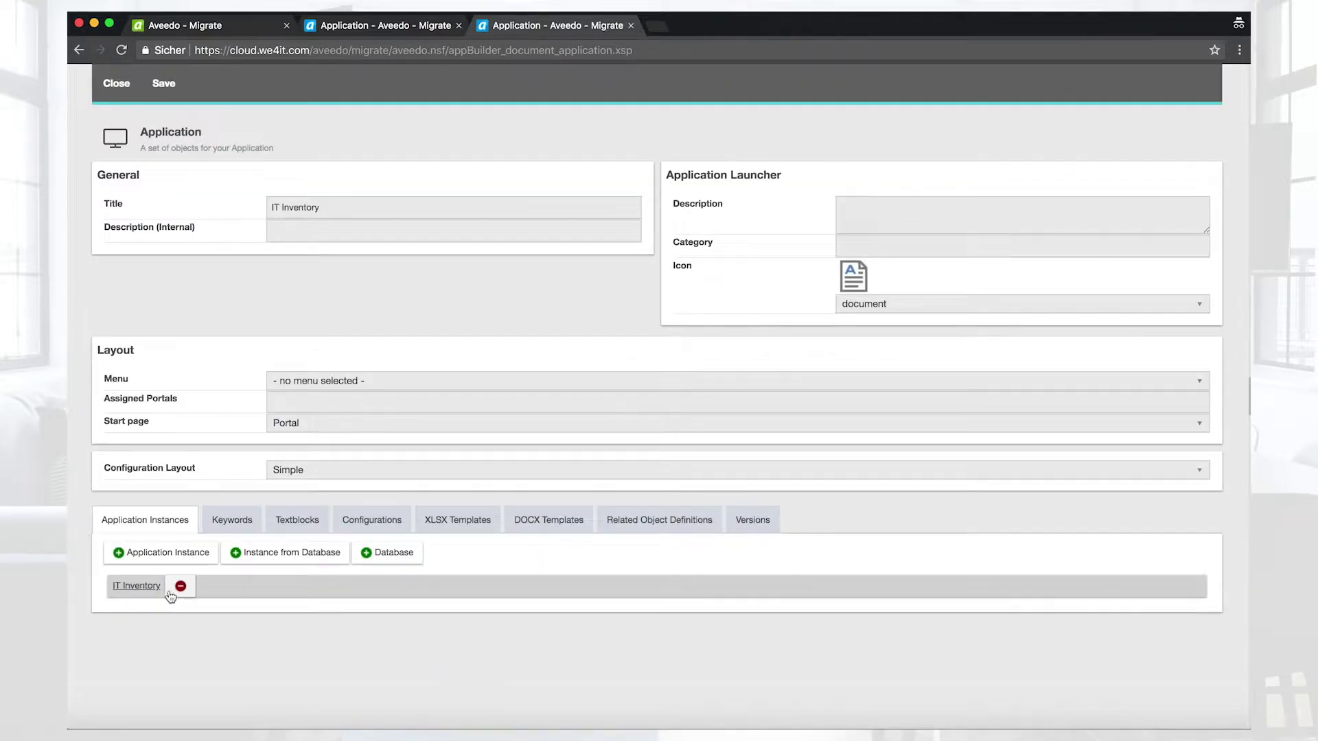
Step: Open the IT Inventory instance and bring up the settings of its database's unknown NSF replica
click(141, 587)
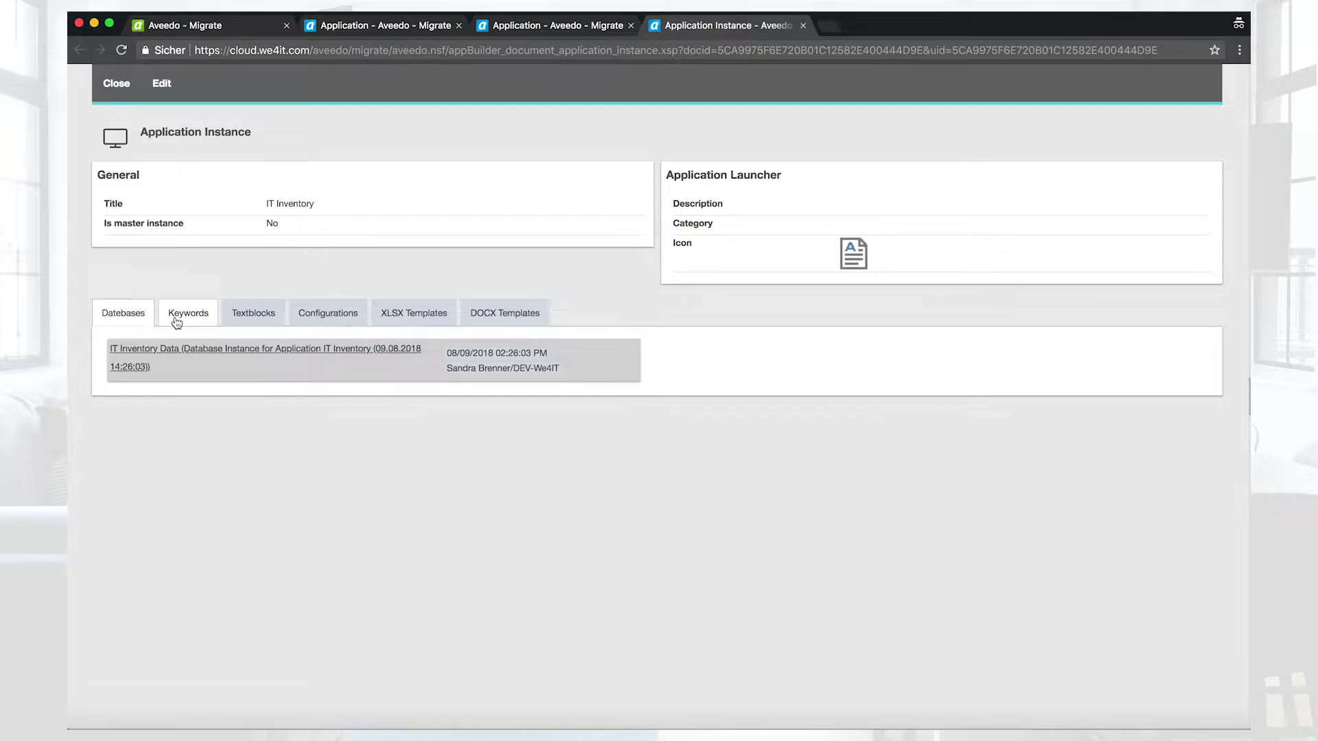
mouse_move(170, 341)
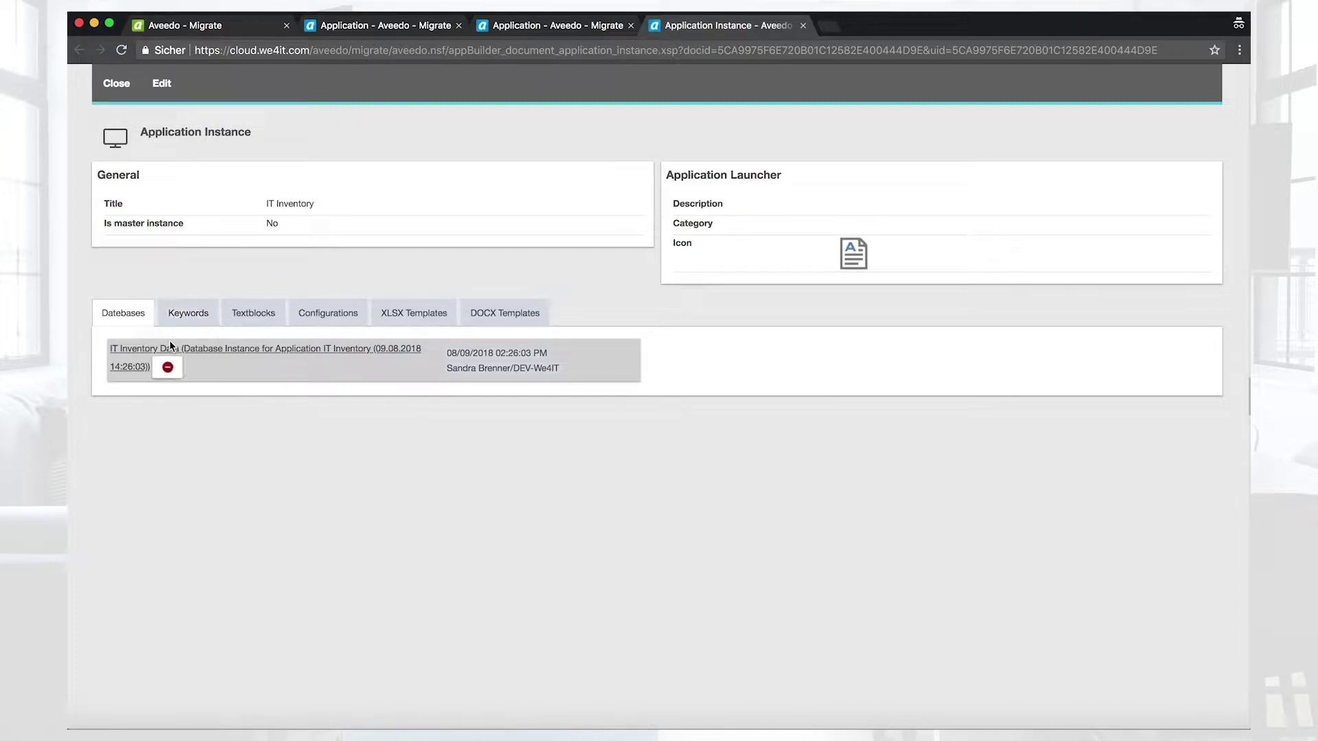
click(215, 352)
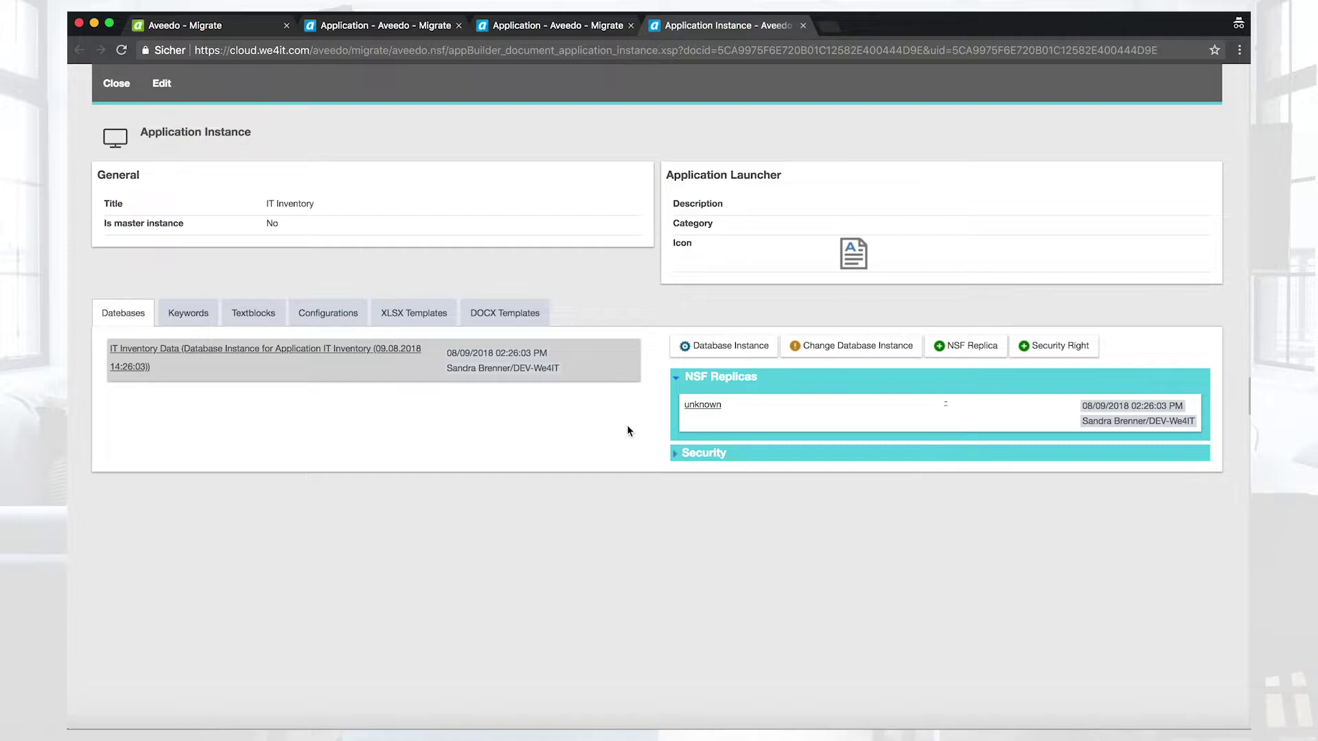
mouse_move(702, 407)
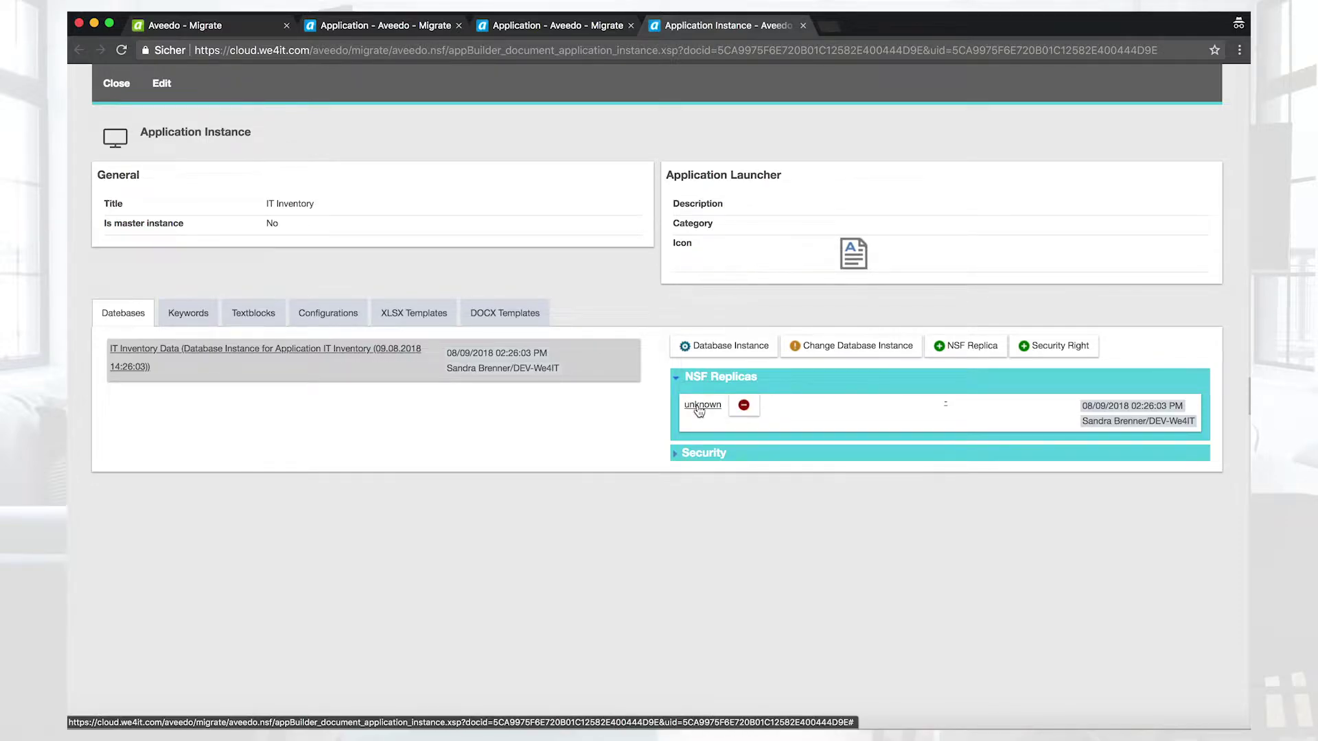
click(697, 407)
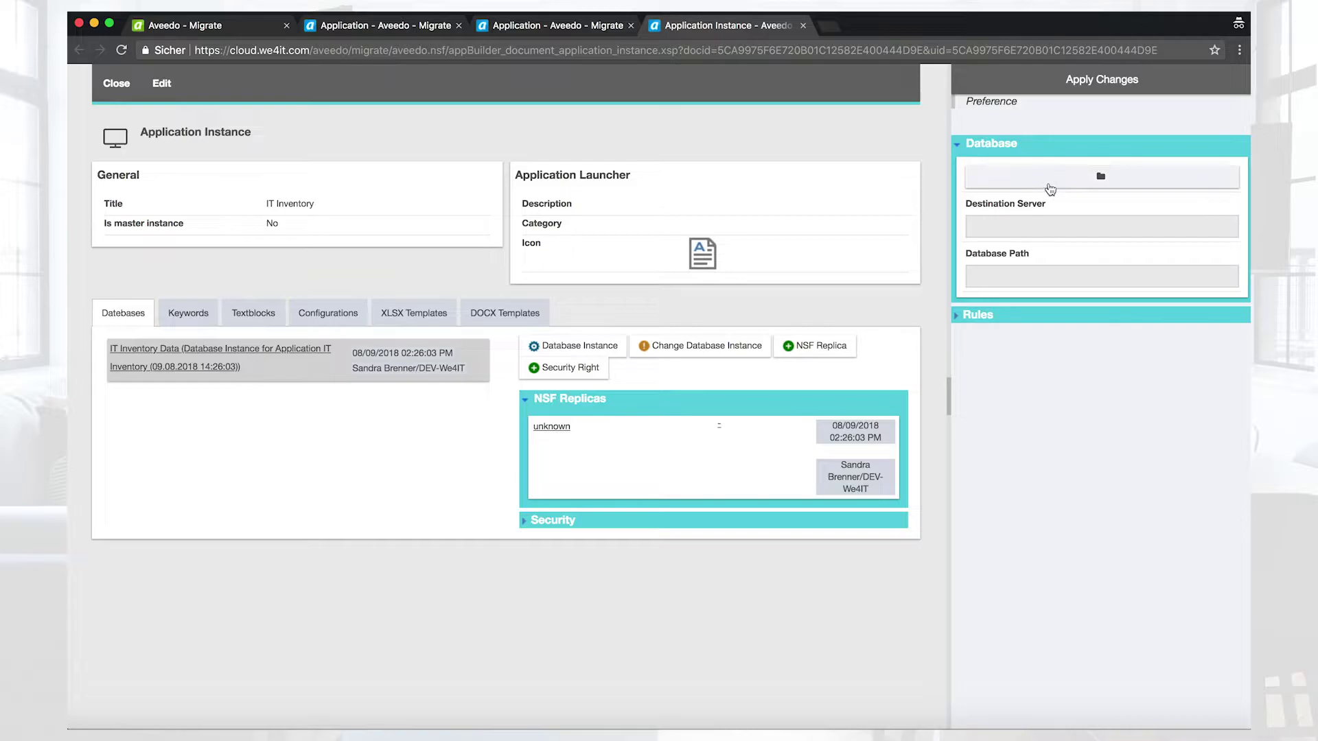
Step: Assign the IT Inventory Datastore database from the aveedo folder on Cloud01/DEV-We4IT to the NSF replica and apply the changes
click(1048, 176)
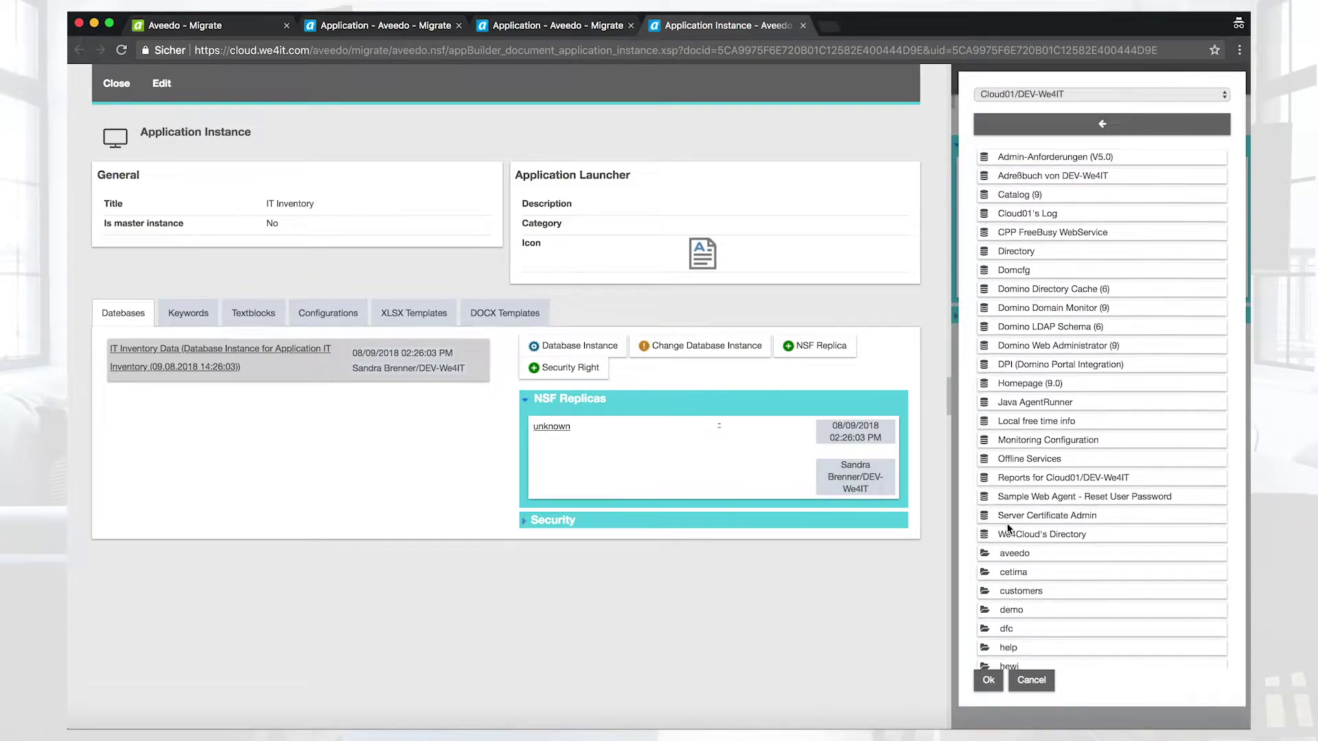
scroll(1009, 527, down, 2)
click(1012, 472)
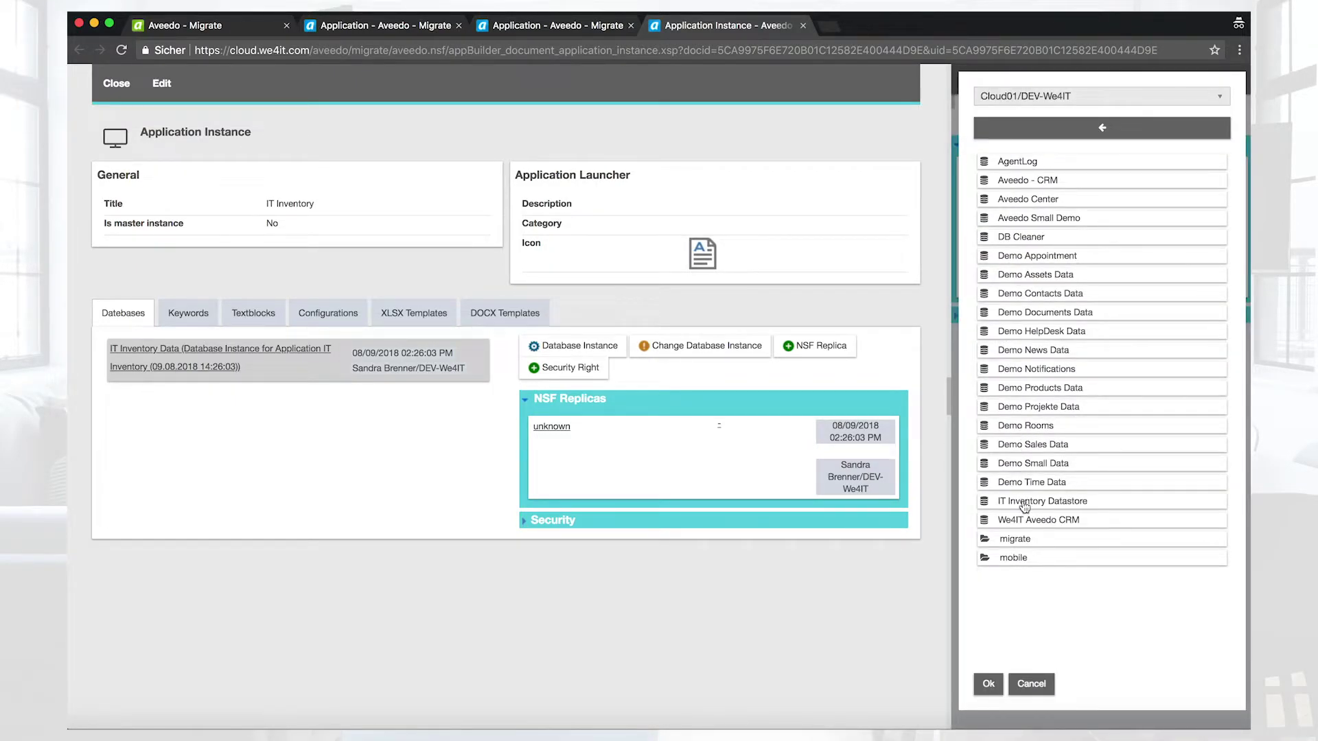
click(1043, 500)
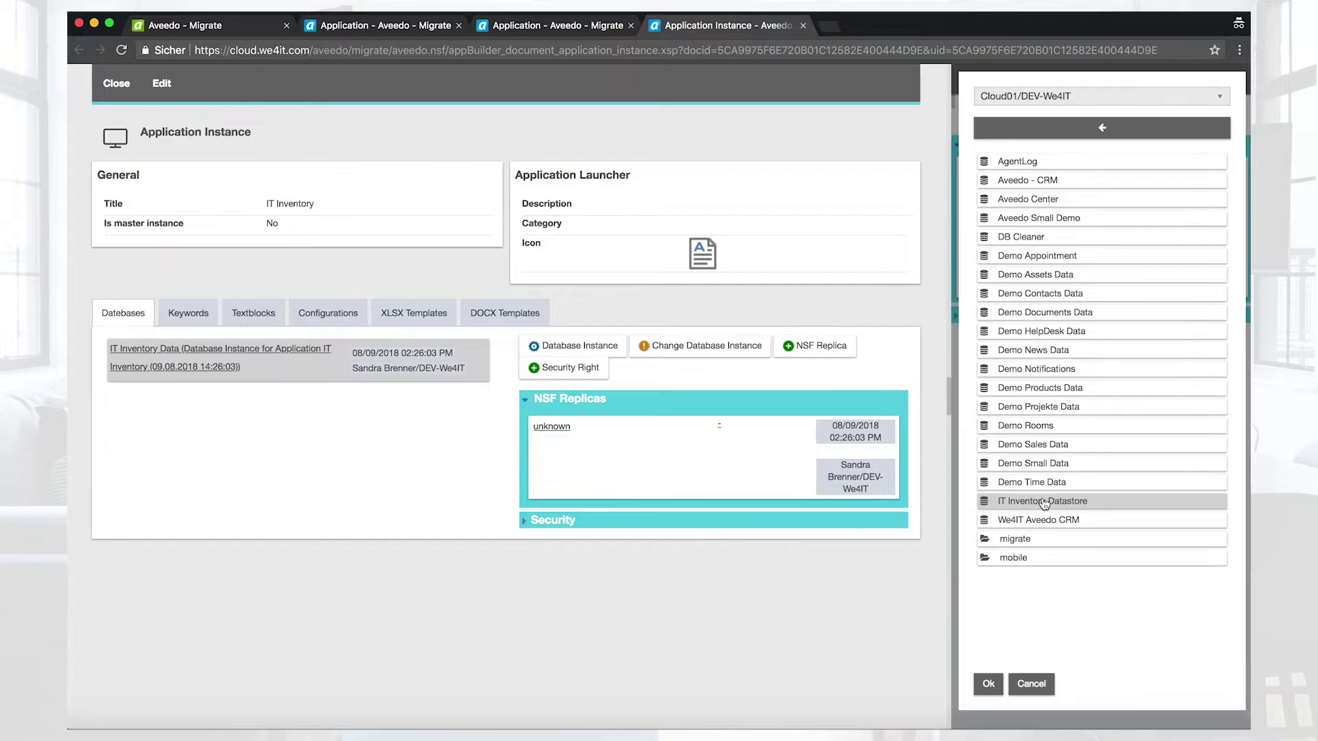
click(988, 684)
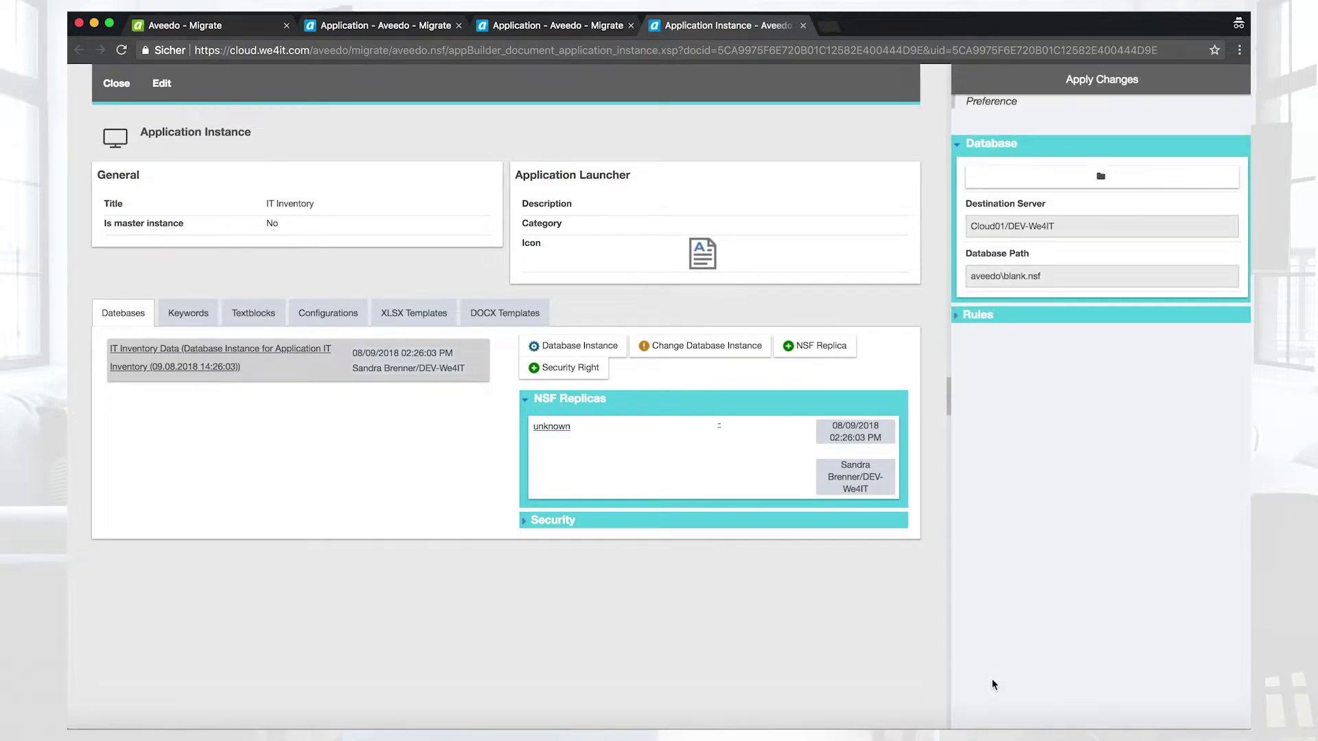
click(1051, 82)
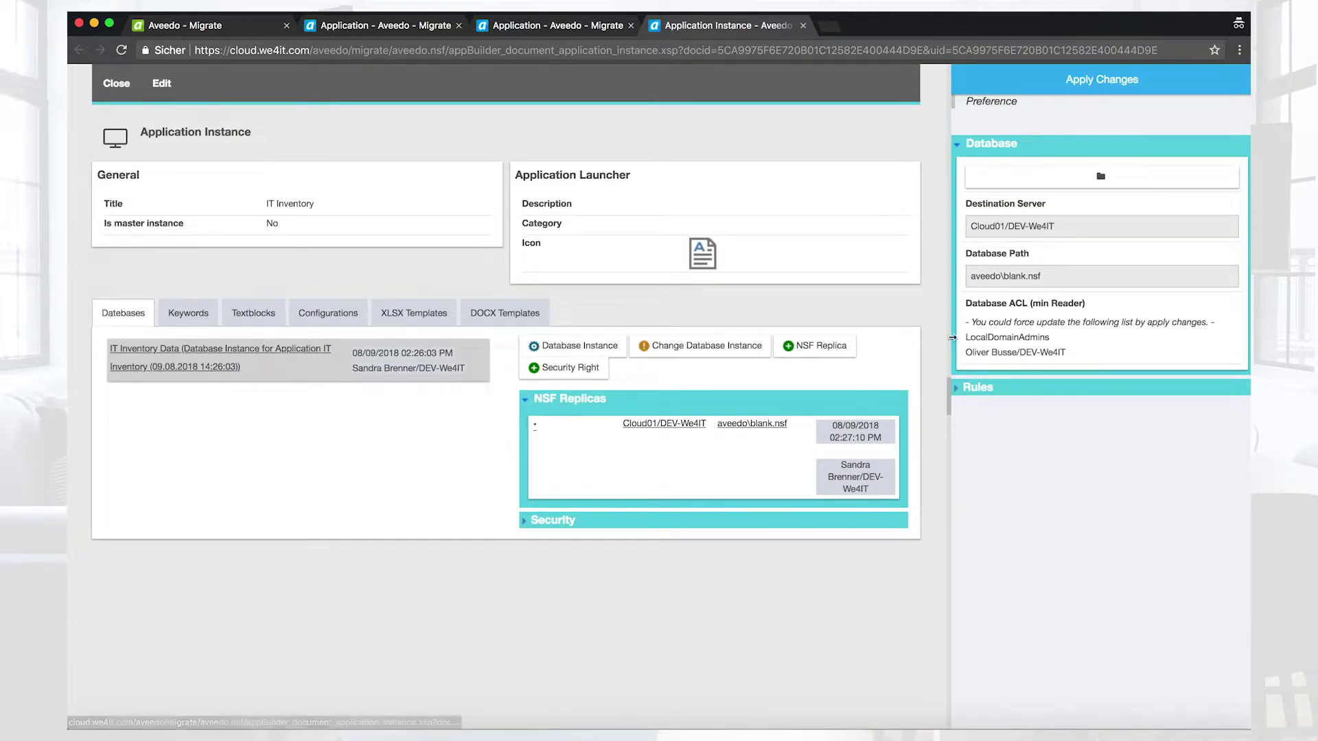
Step: Copy the destination server Cloud01/DEV-We4IT into the replica rule's Aveedo Servername and apply the changes
click(559, 427)
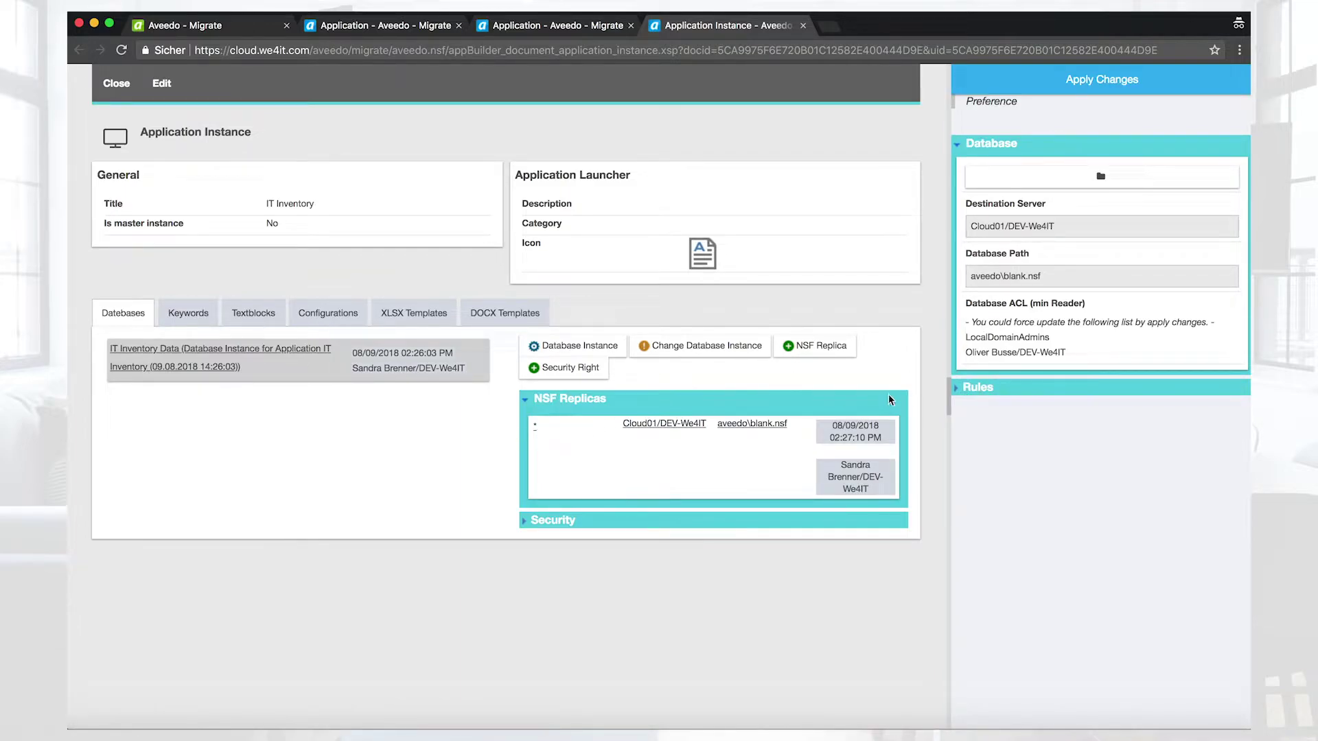
click(959, 390)
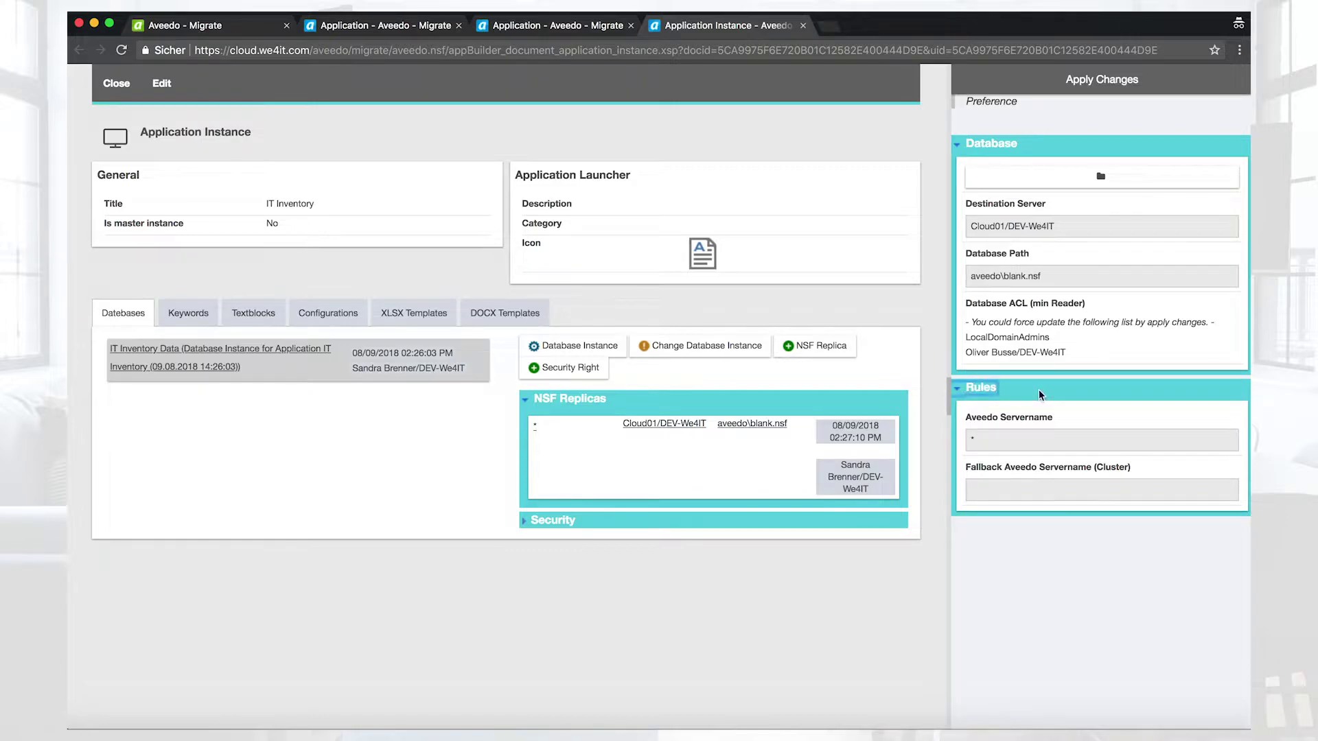
triple_click(1058, 225)
key(super+c)
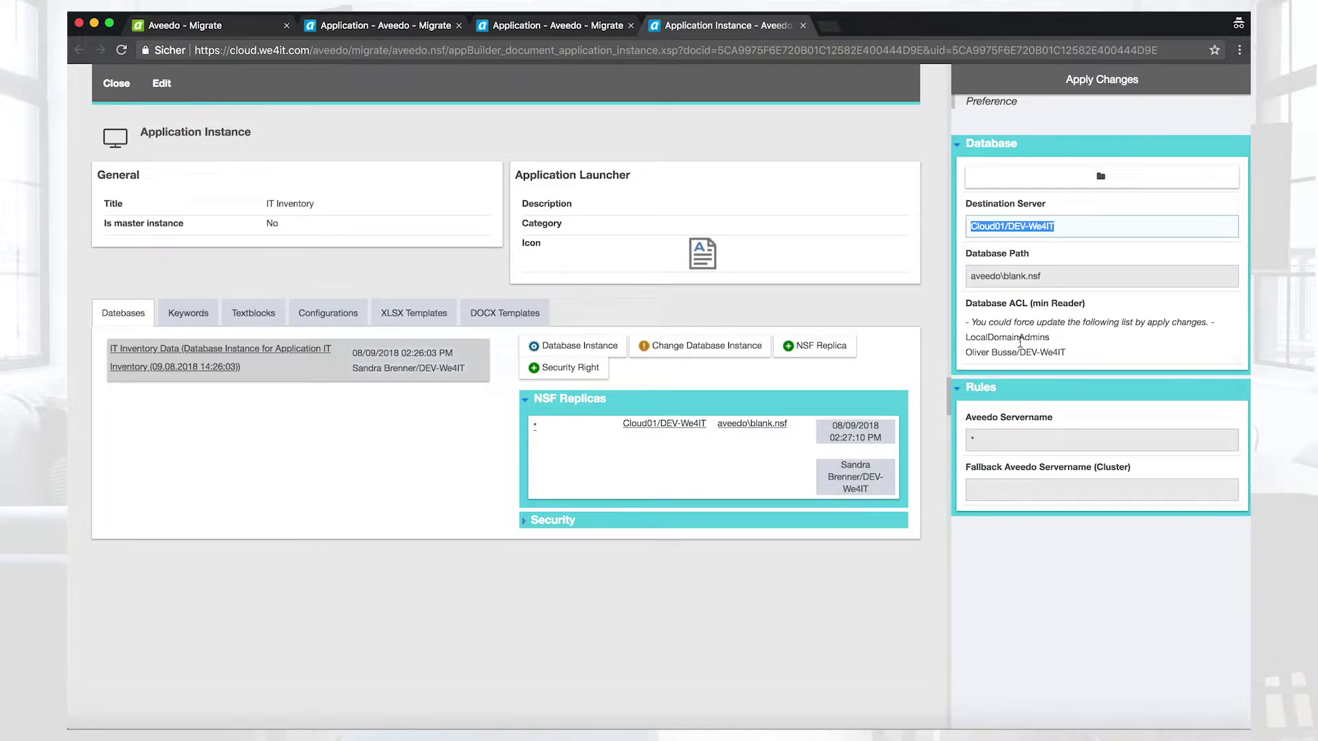
double_click(1003, 440)
key(super+v)
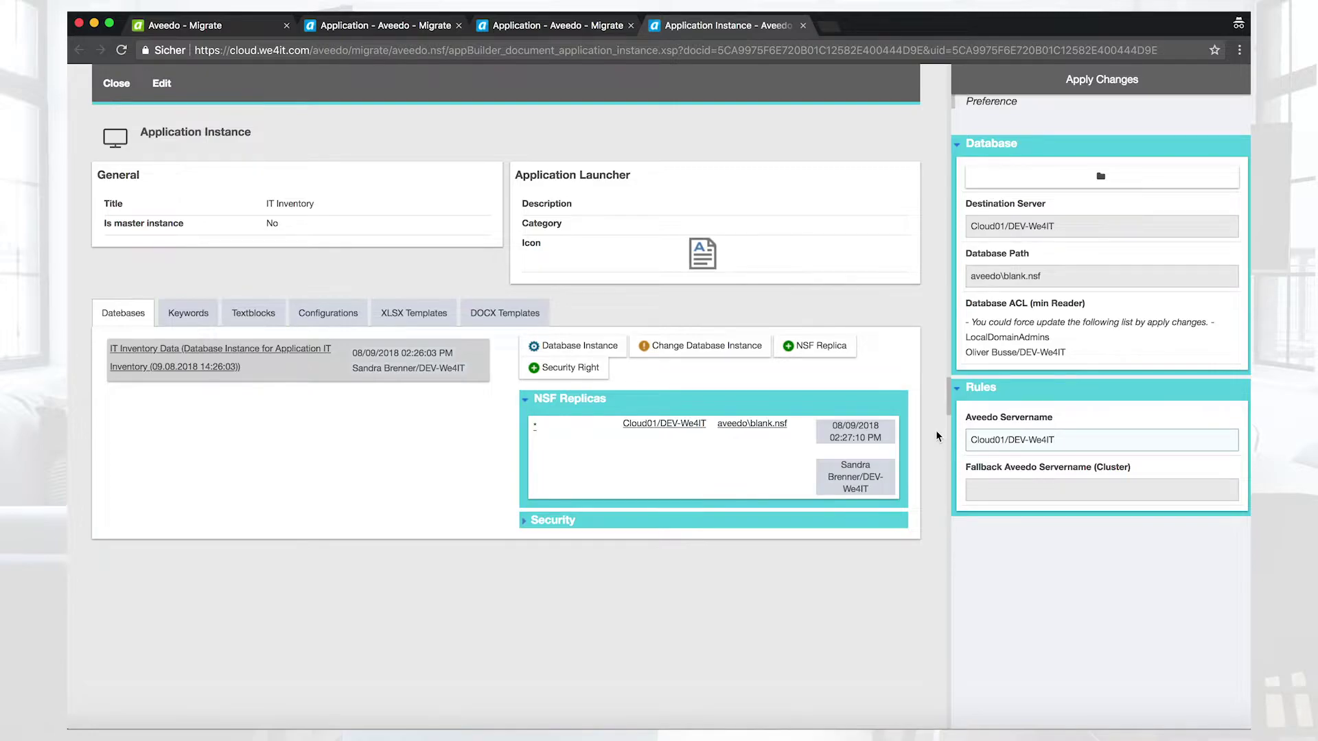
click(1075, 79)
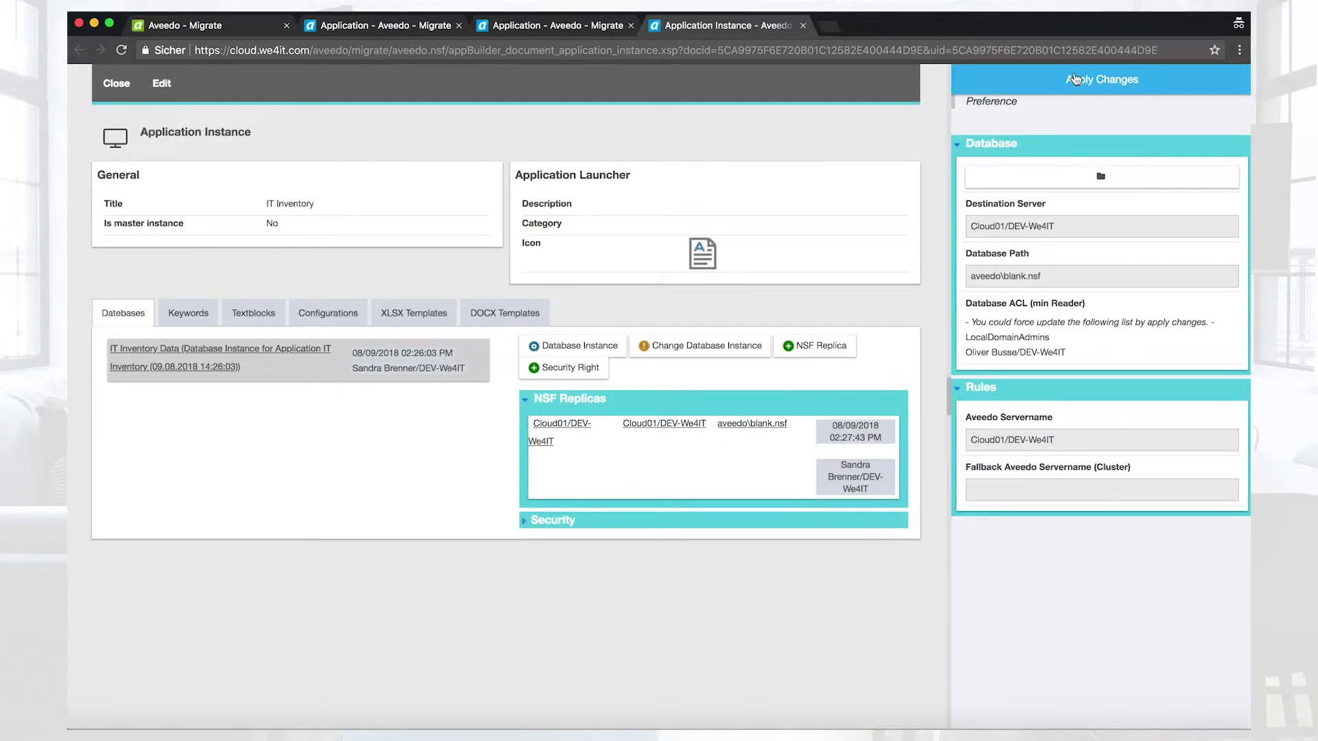
Step: Close the application instance and the application, and refresh the list of applications
click(122, 88)
click(118, 84)
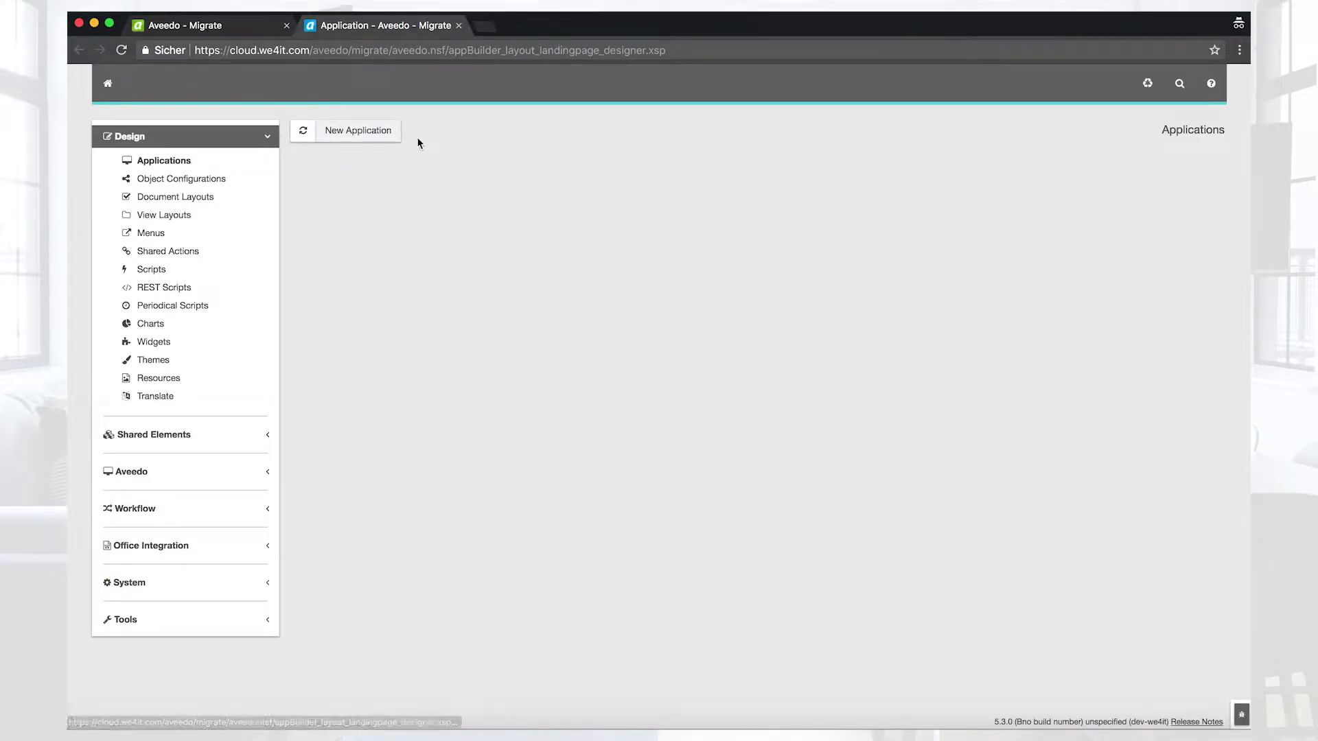
click(303, 130)
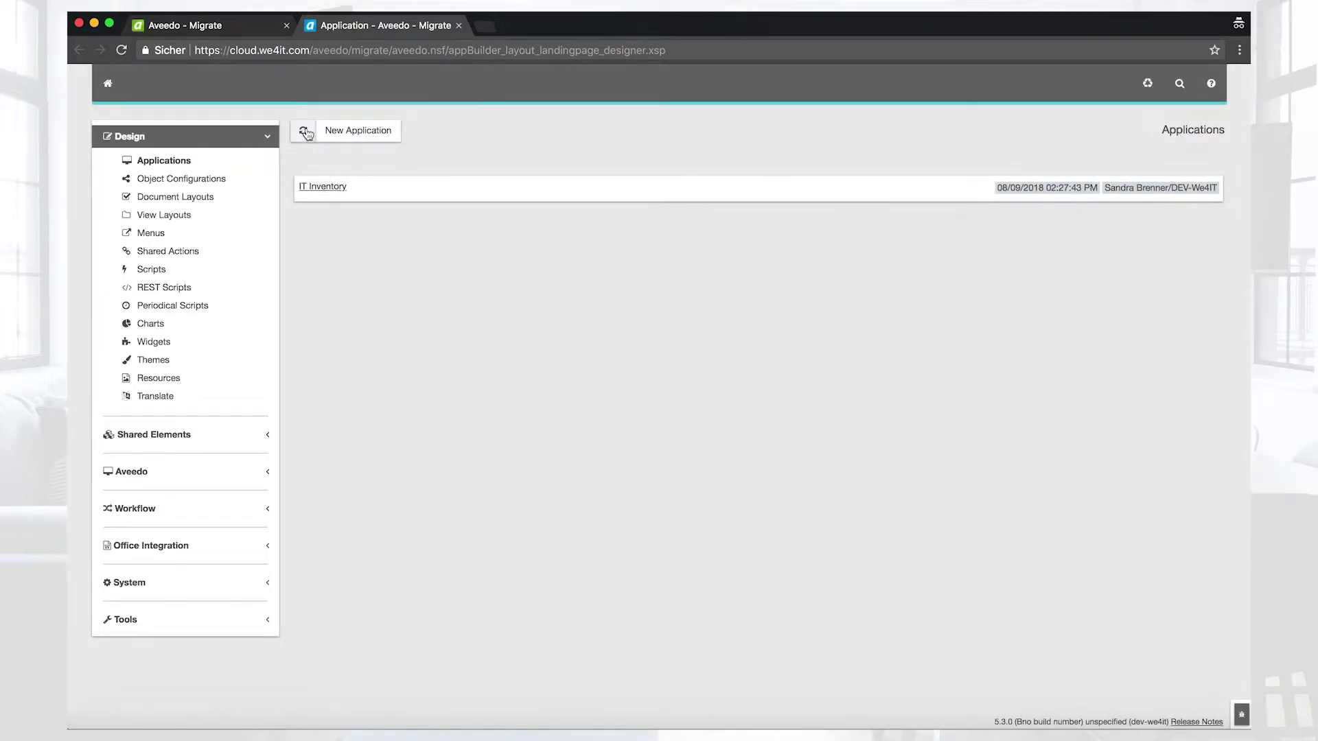
Step: Create a Standard object definition titled "IT Inventory" with IT Inventory Data as its storage database
mouse_move(455, 196)
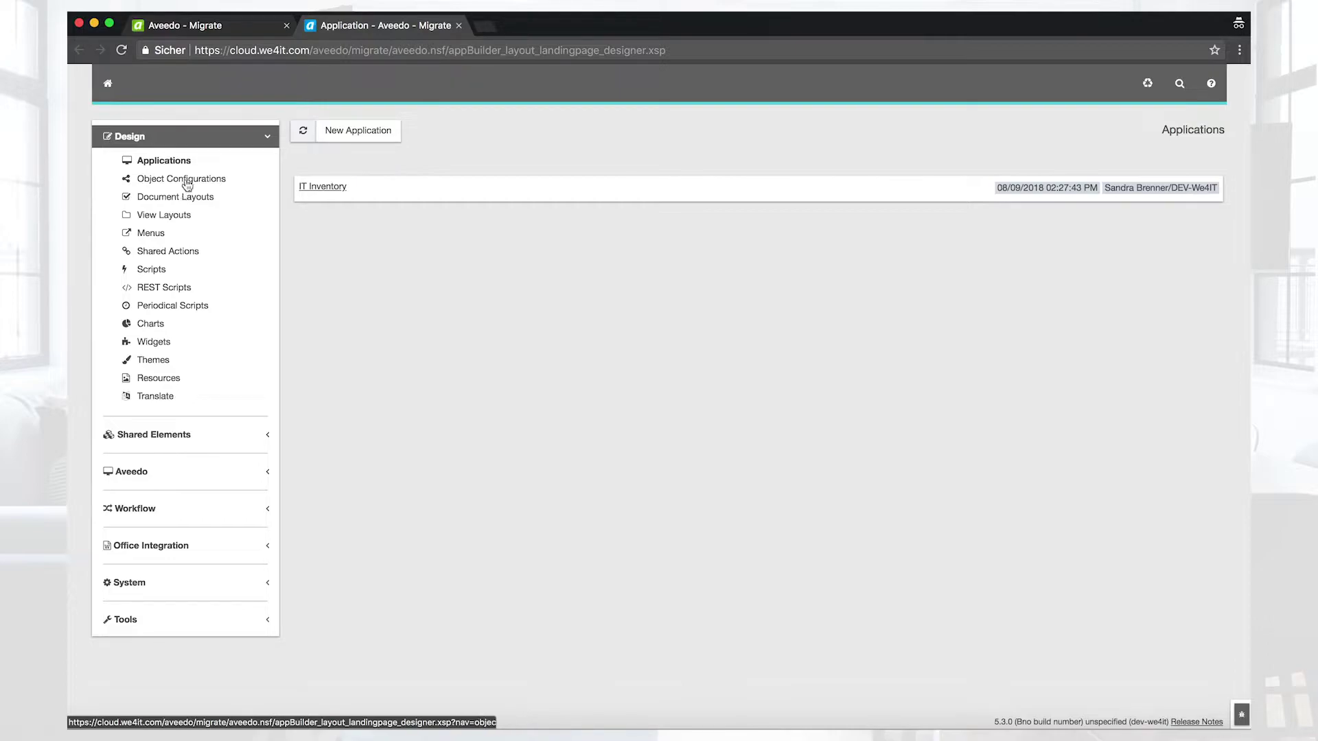
click(186, 180)
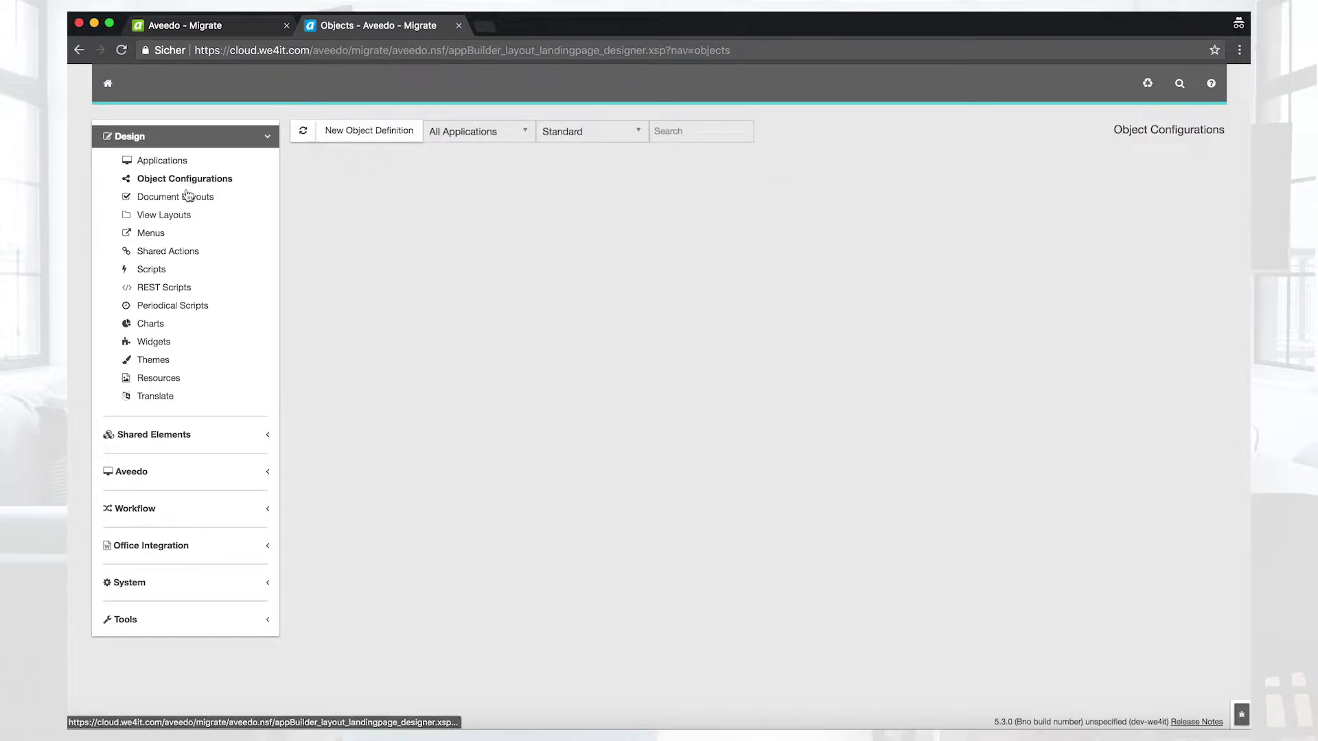
click(366, 132)
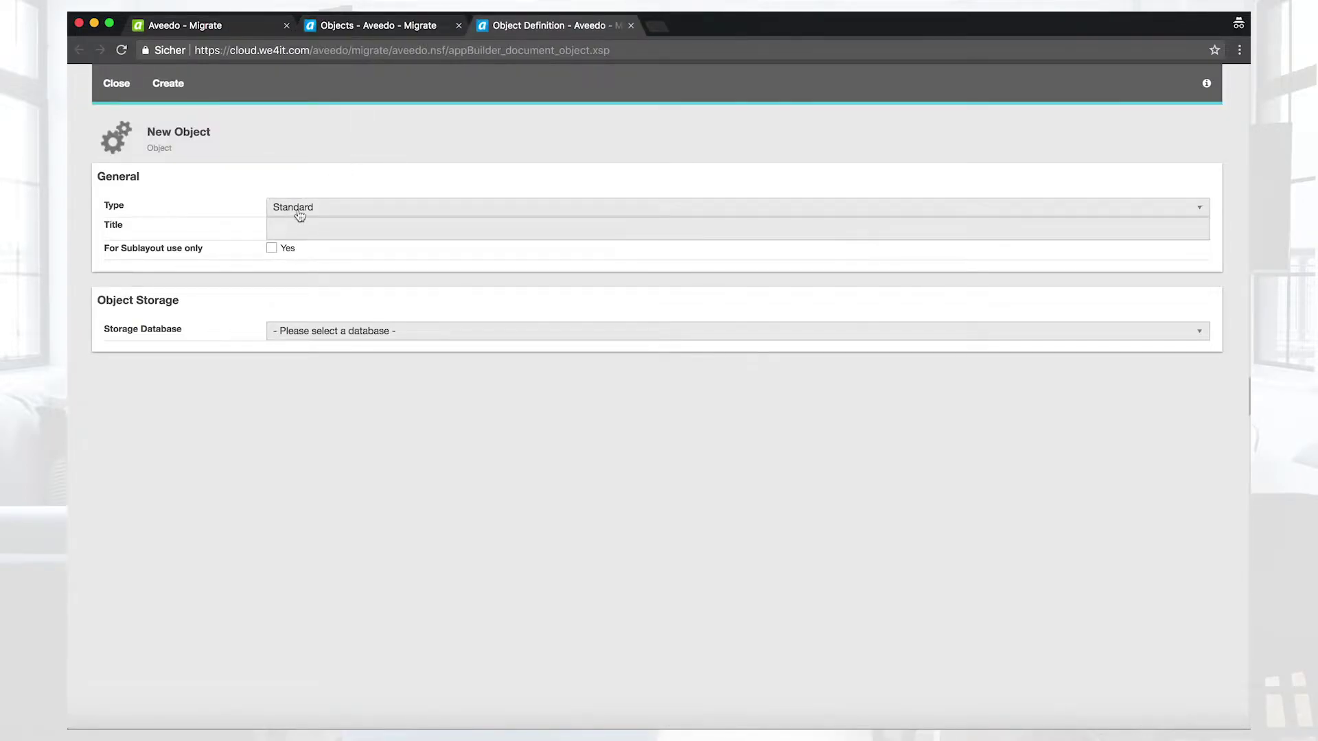
click(303, 232)
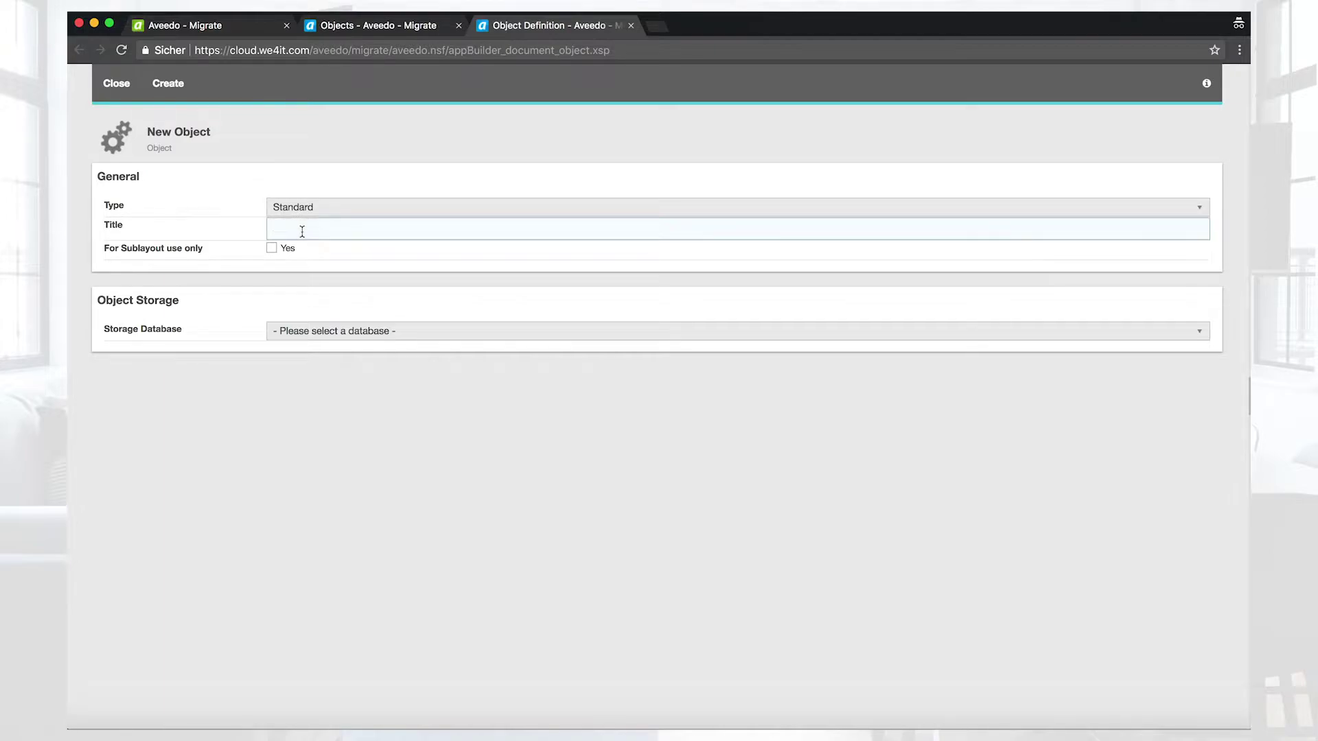
text(IT Incenven)
key(BackSpace)
text(ventory)
click(314, 332)
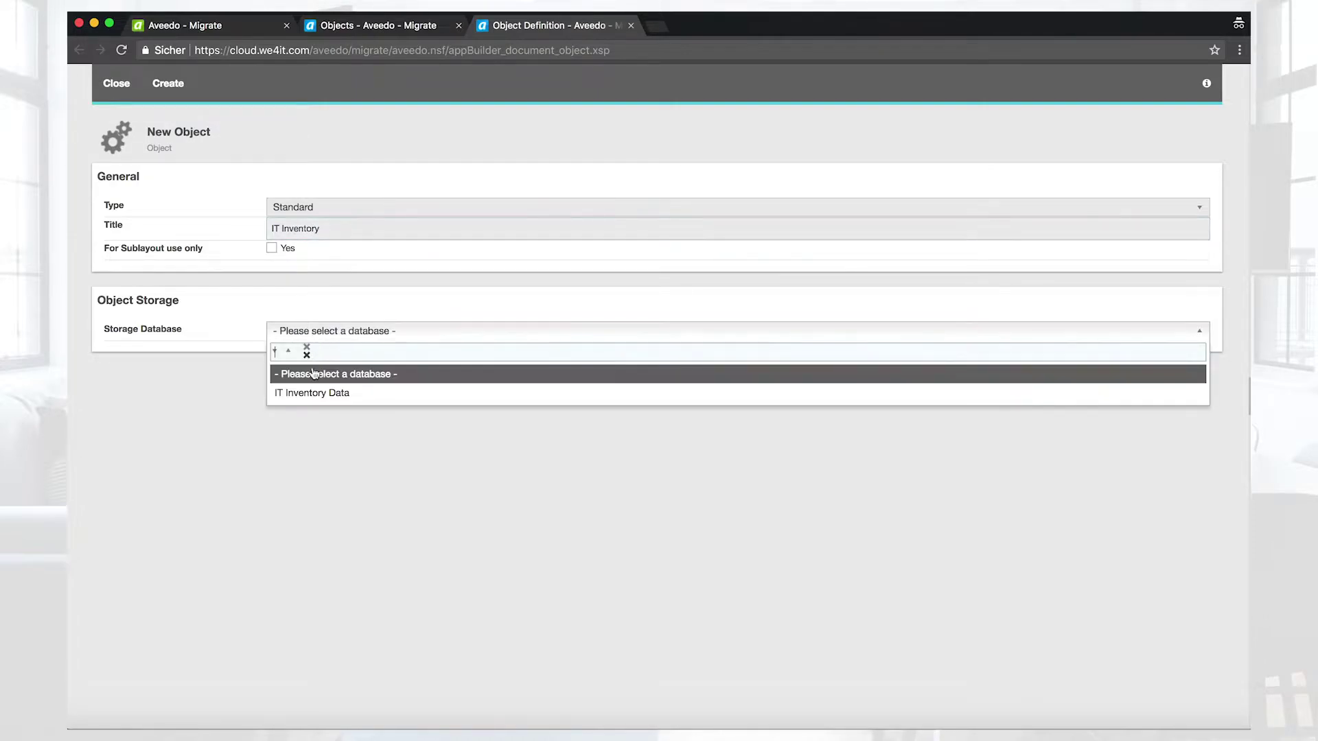
click(311, 393)
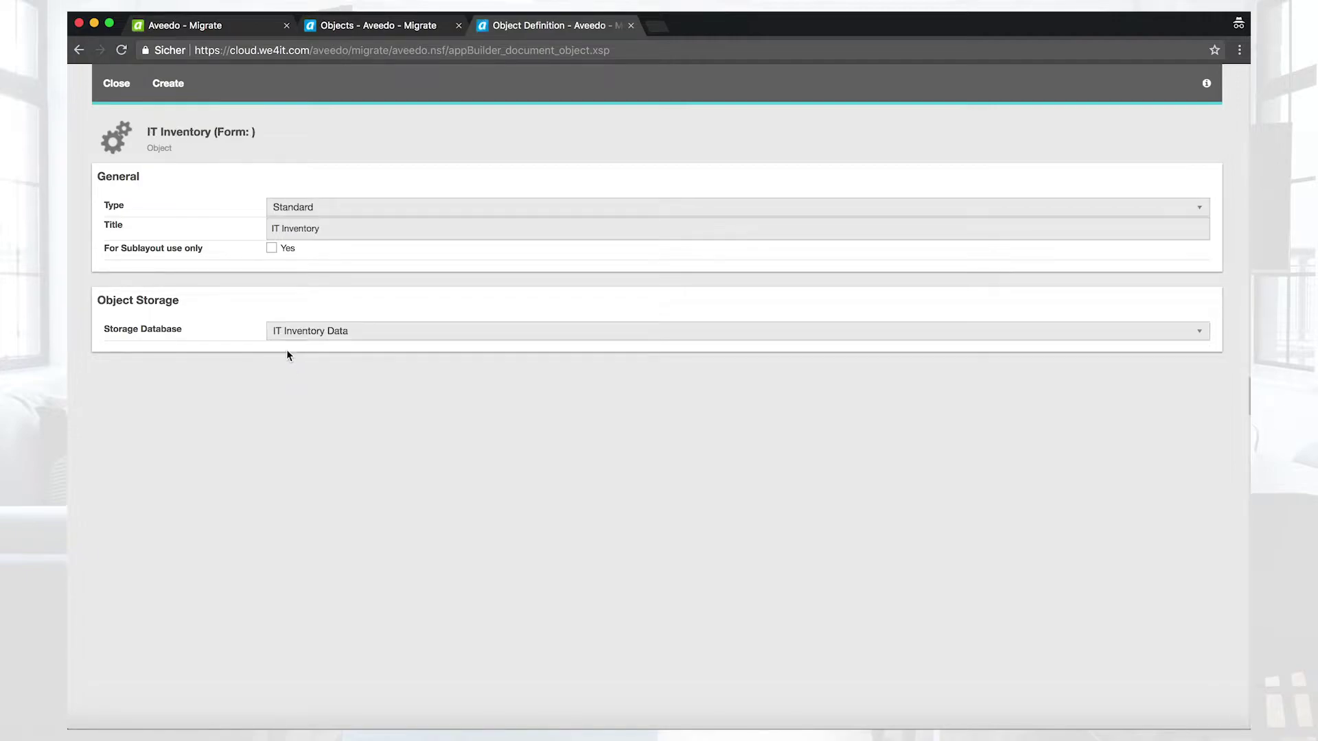
click(168, 84)
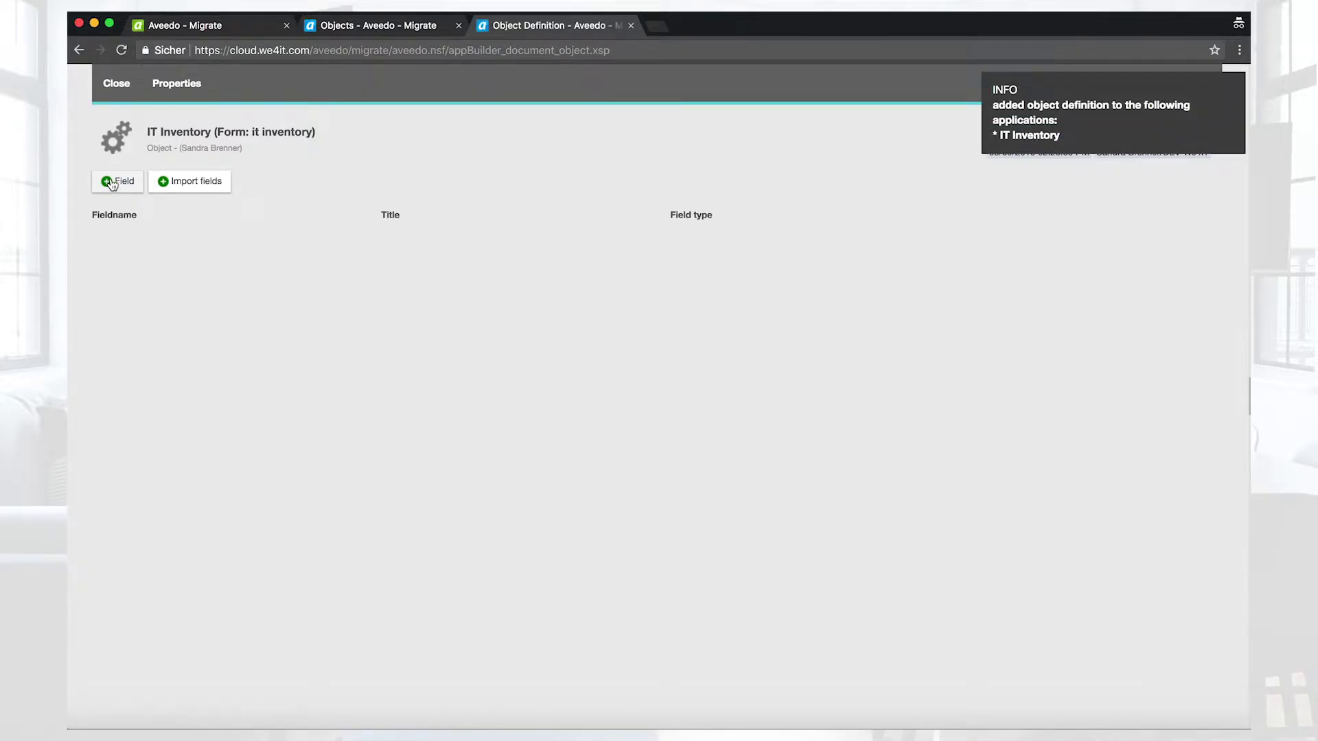
Step: Add a Text field titled "ID" with the field name "id" to the IT Inventory object definition and apply the changes
click(111, 183)
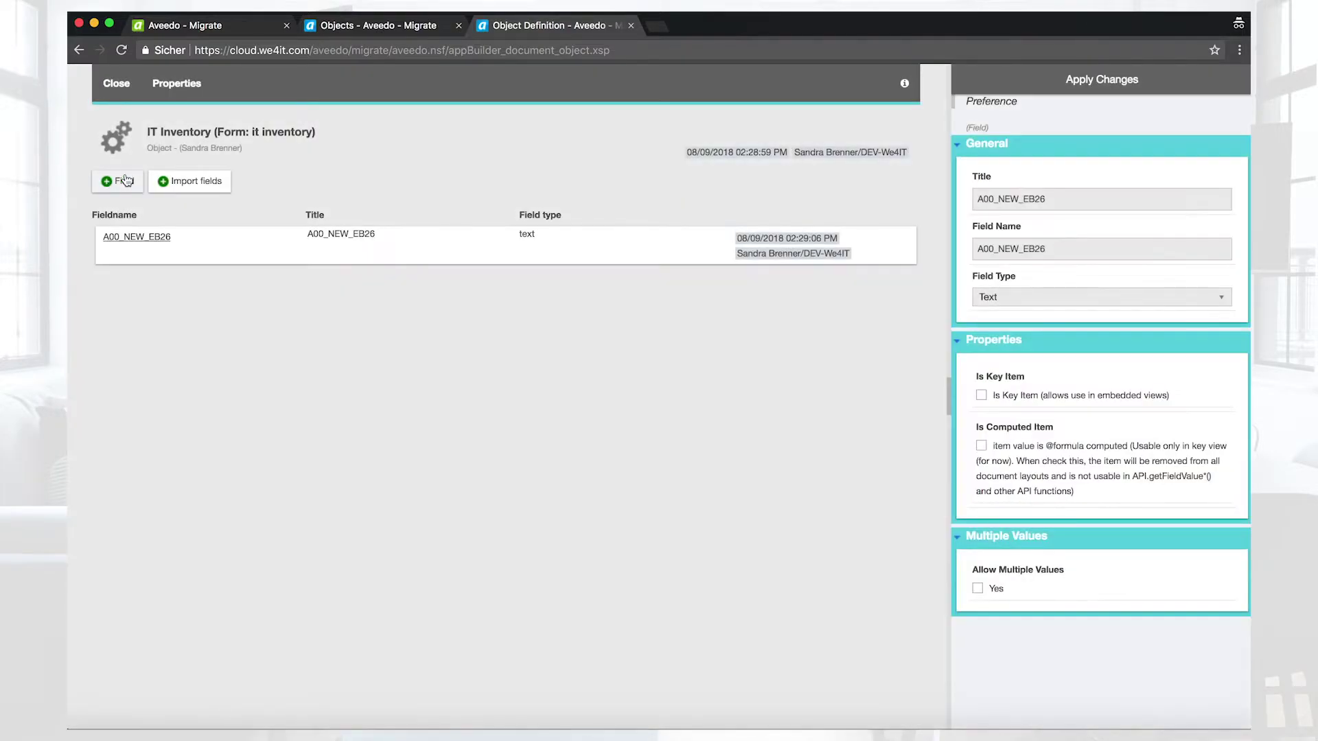
click(1004, 201)
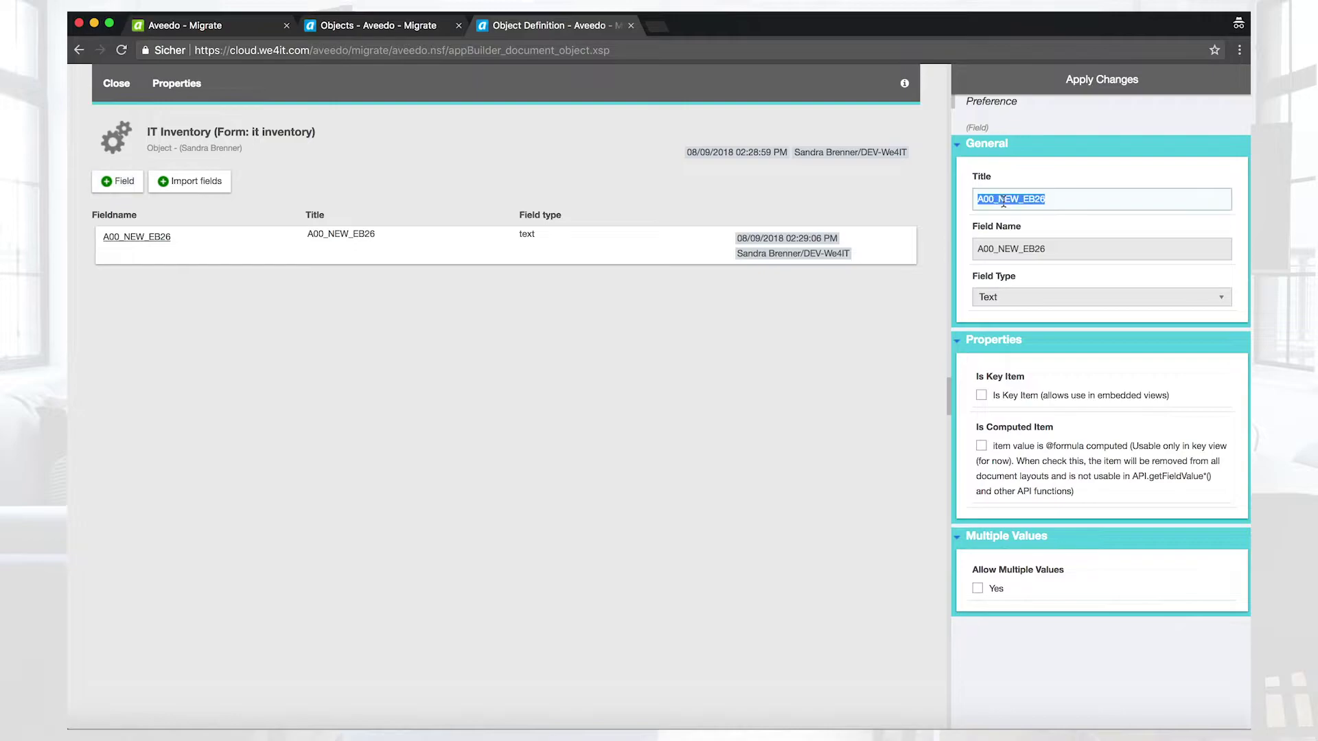
text(ID)
click(992, 253)
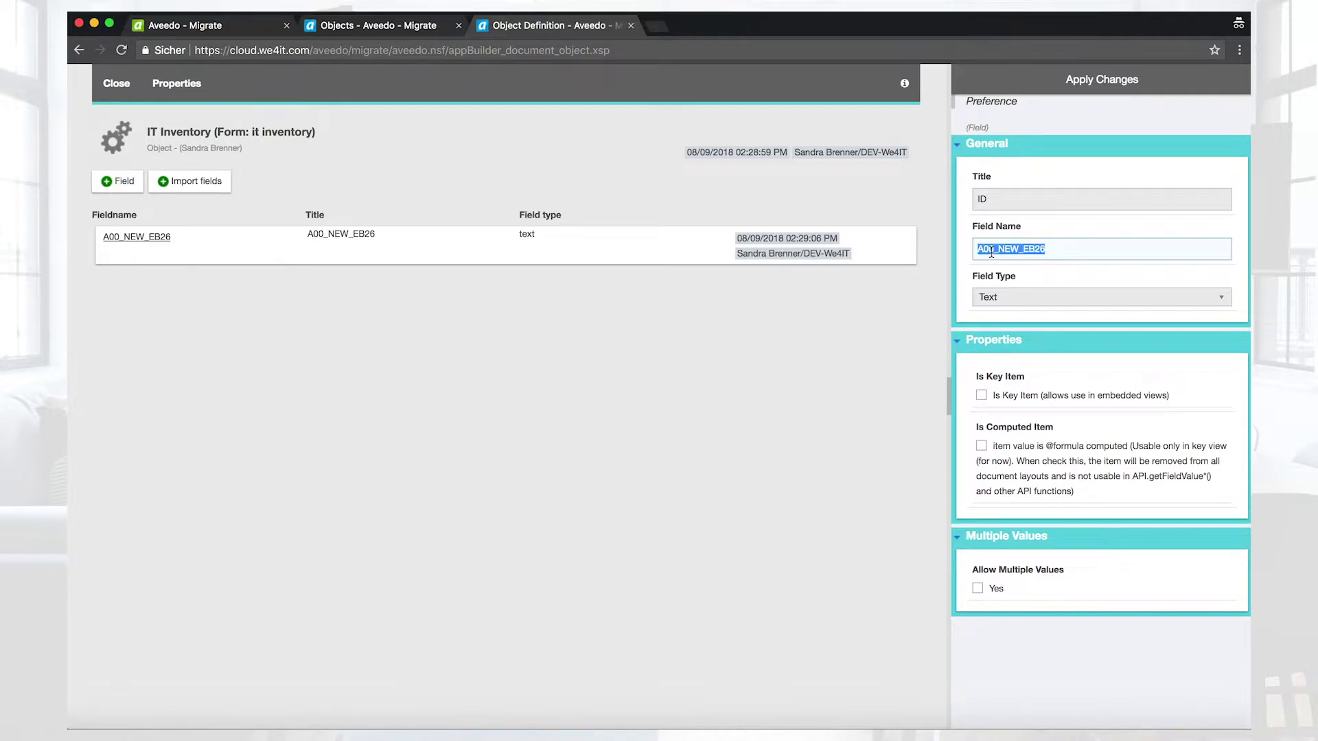
text(id)
click(1119, 302)
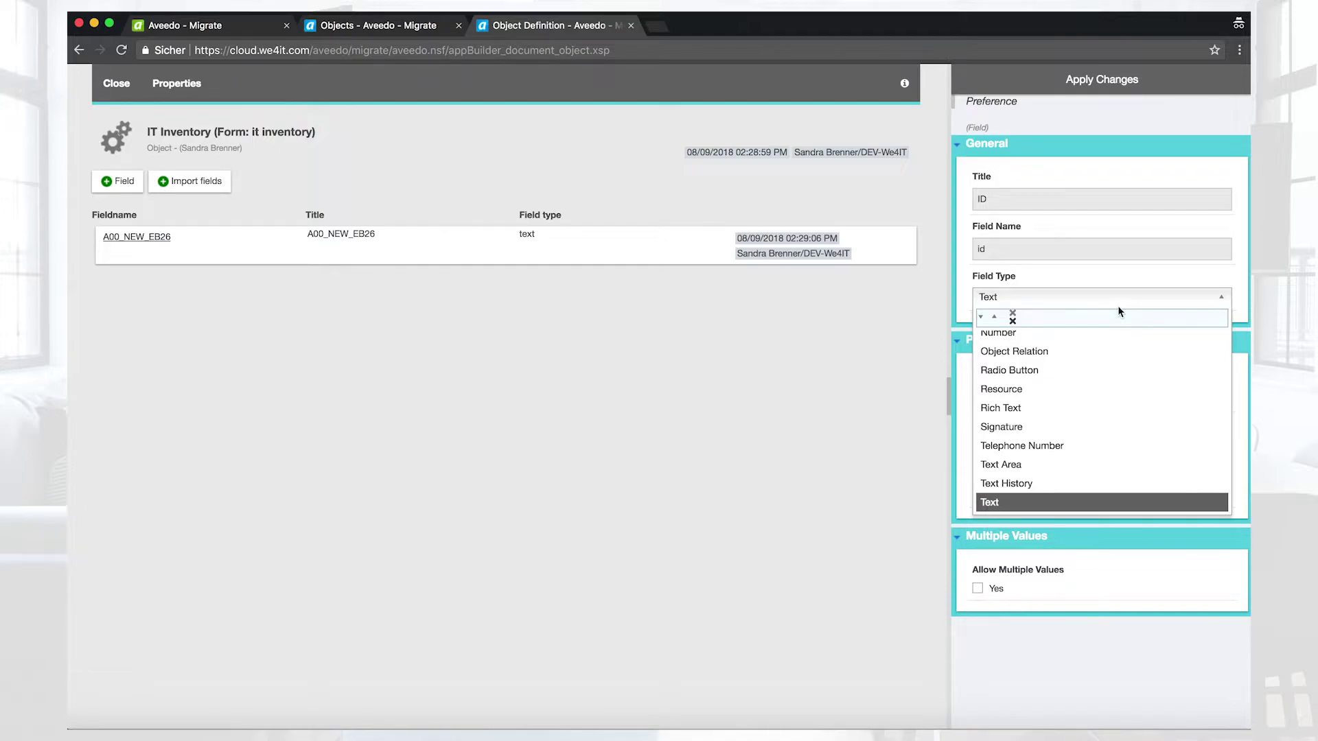
scroll(1112, 338, up, 1)
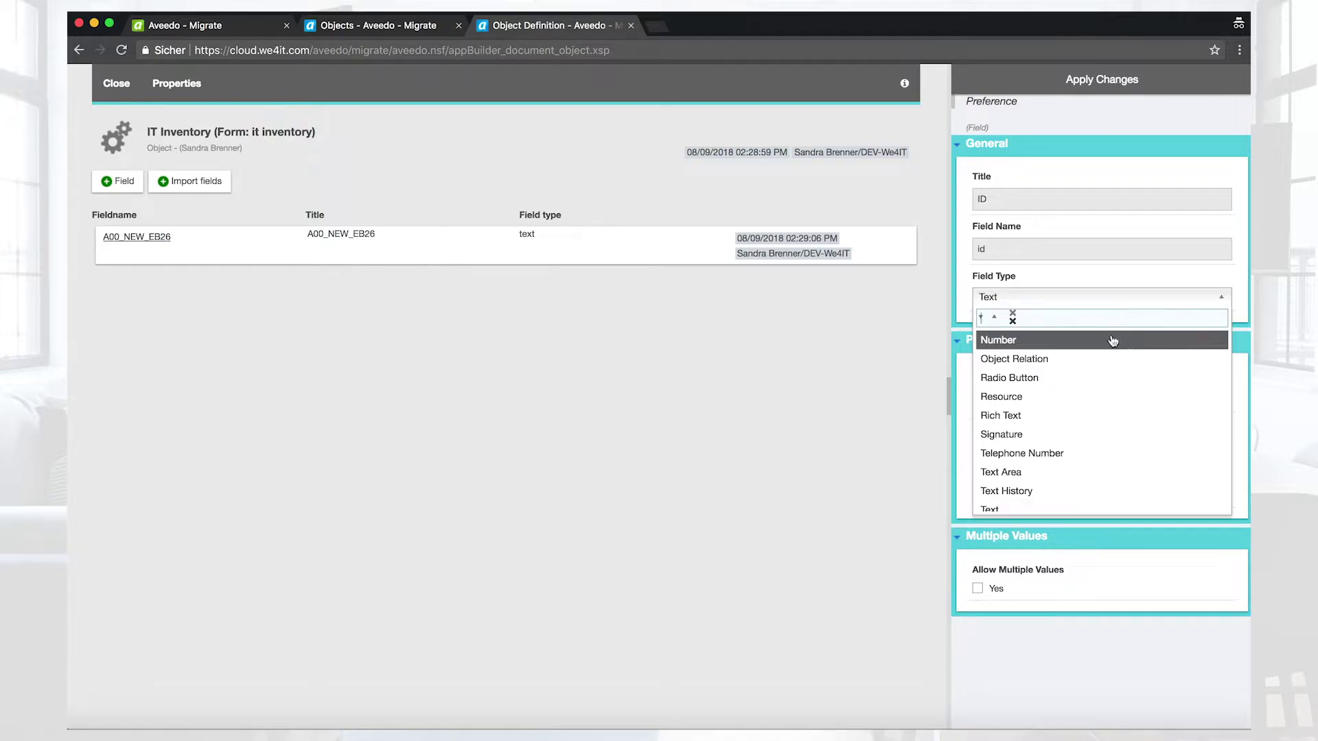
click(1129, 278)
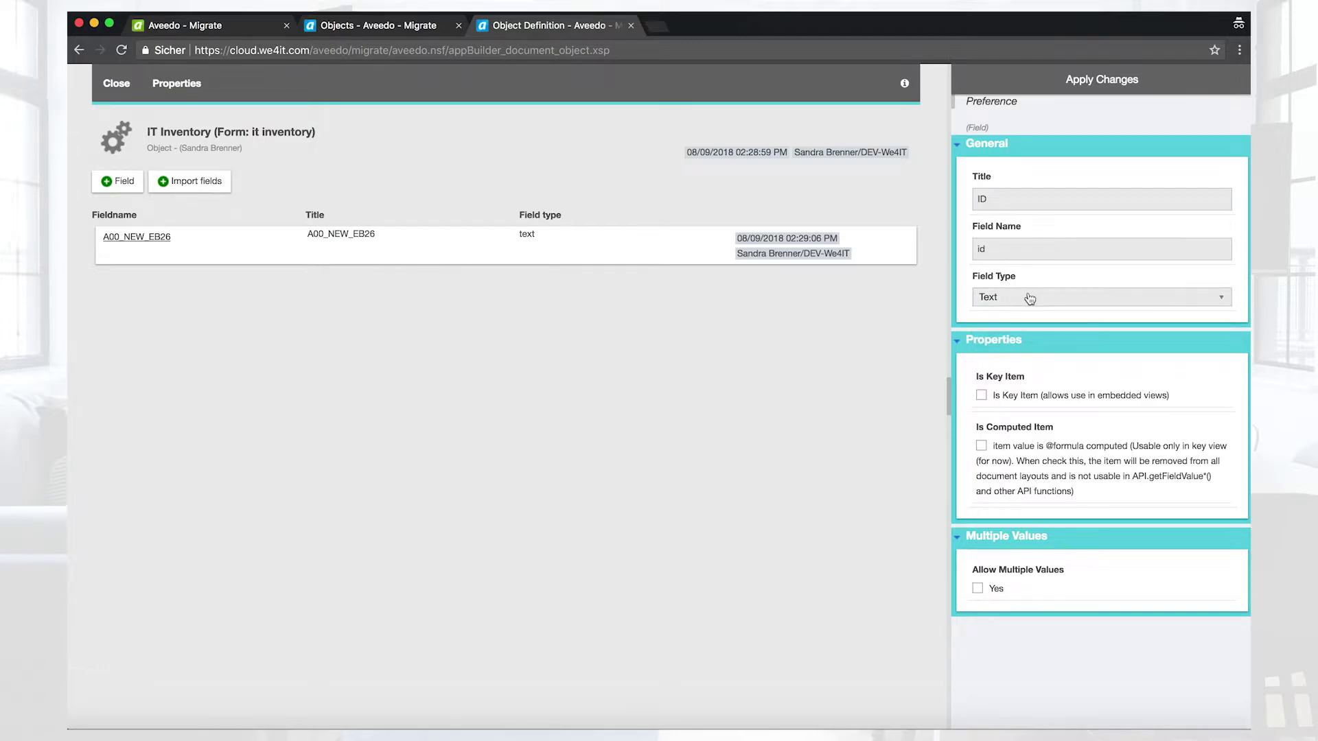
click(1010, 89)
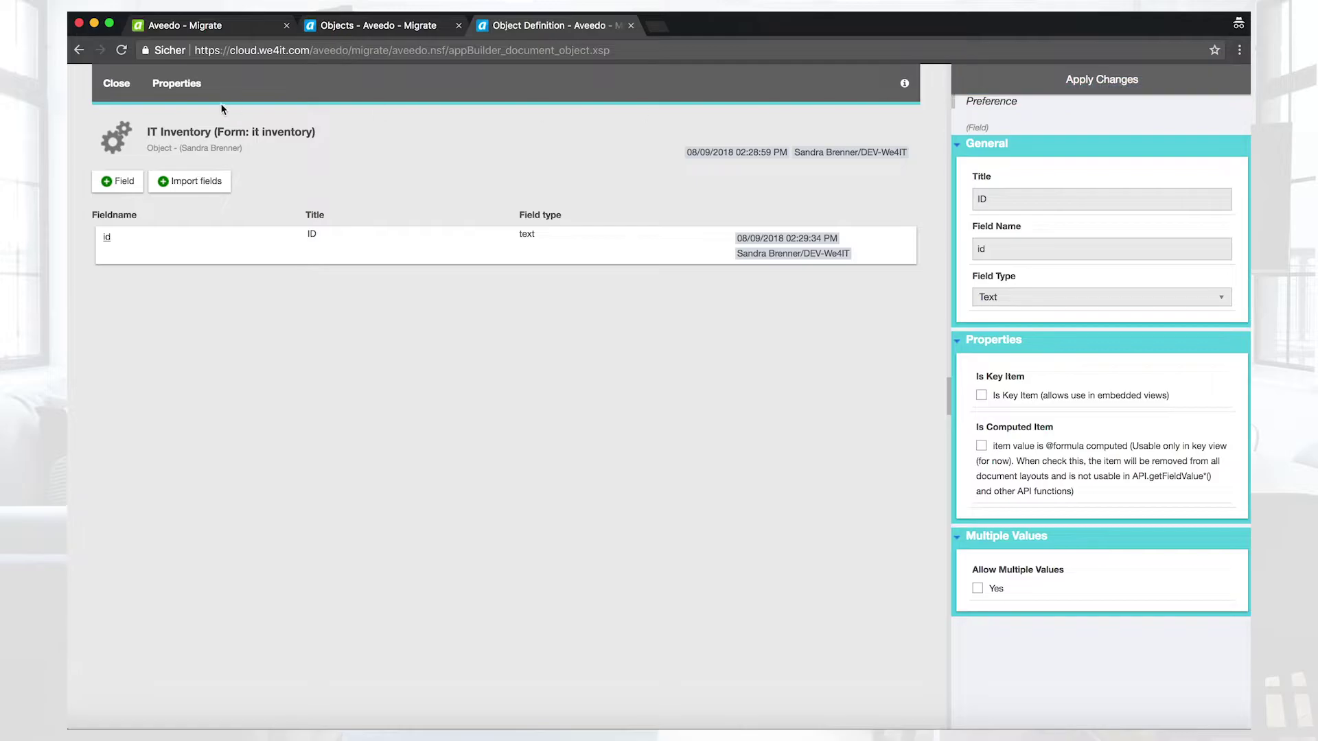
Step: Add a second Text field titled "Name" with the field name "name" and apply the changes
click(113, 181)
double_click(994, 199)
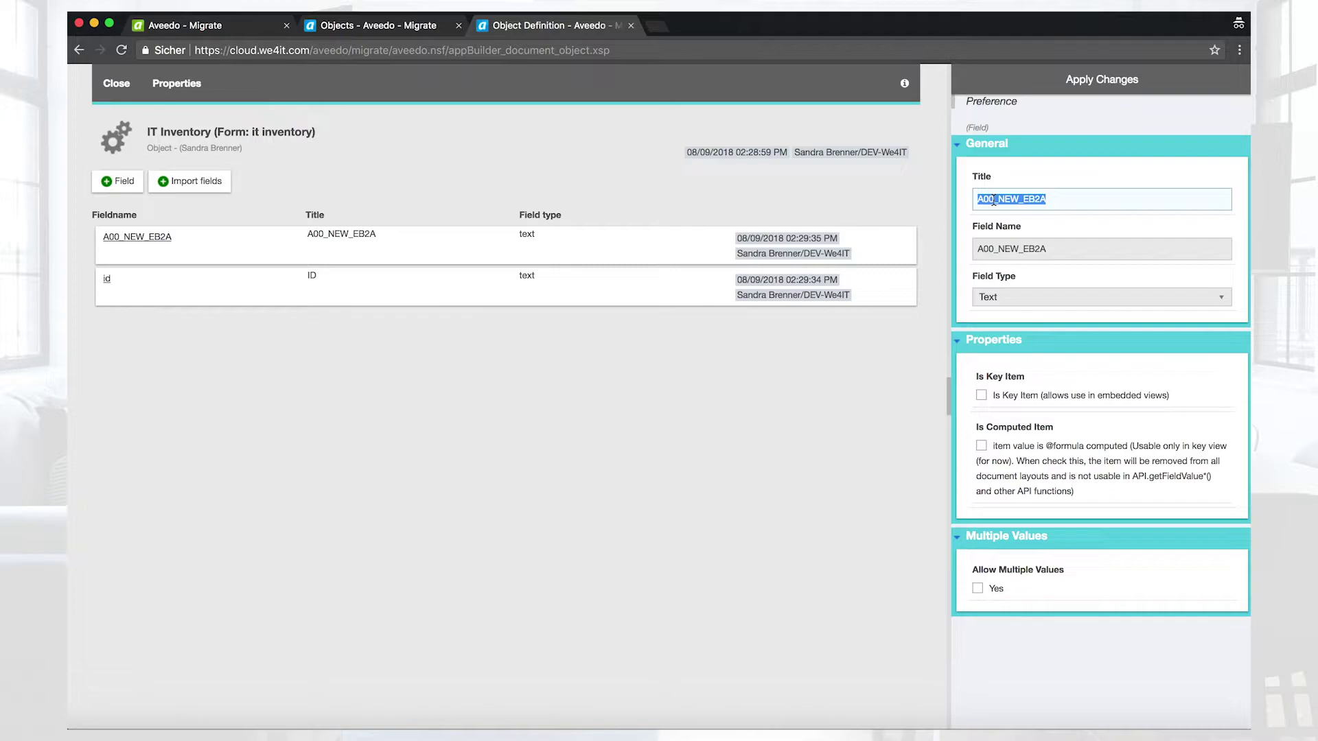
text(Name)
key(Tab)
text(name)
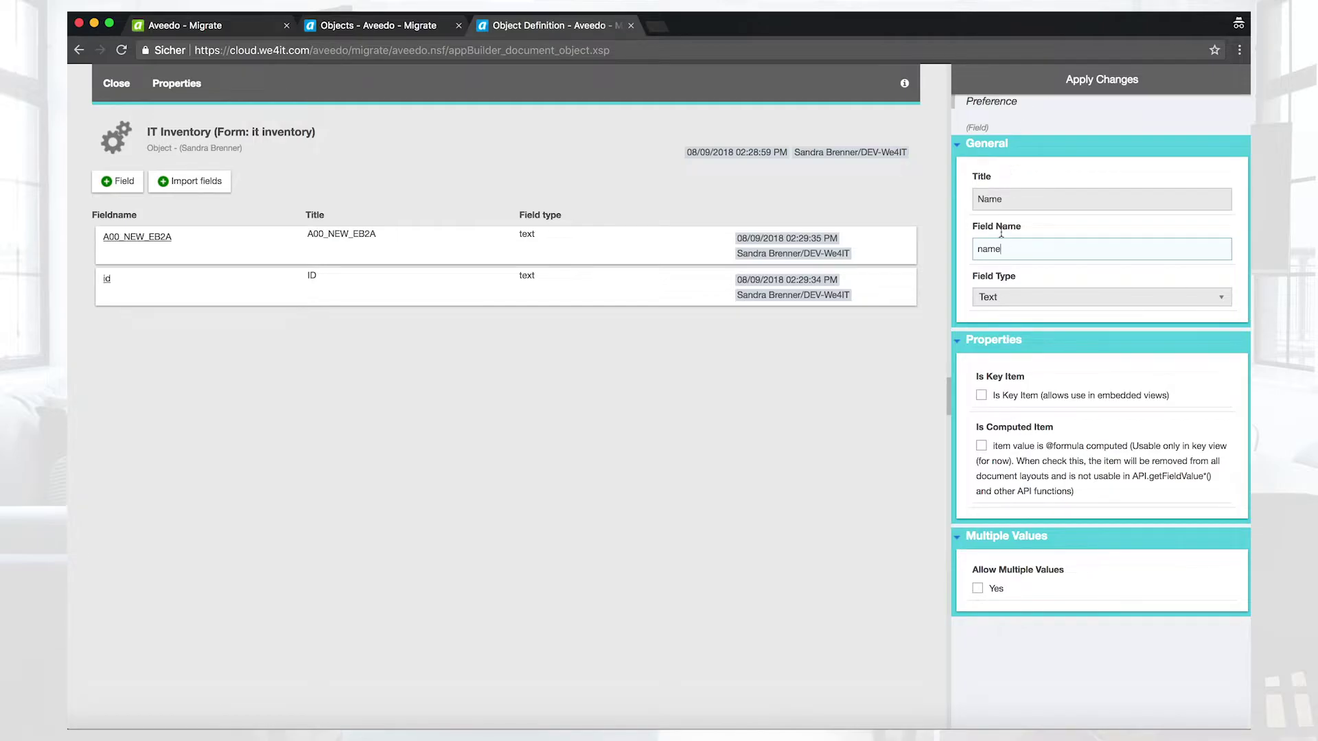
click(1027, 76)
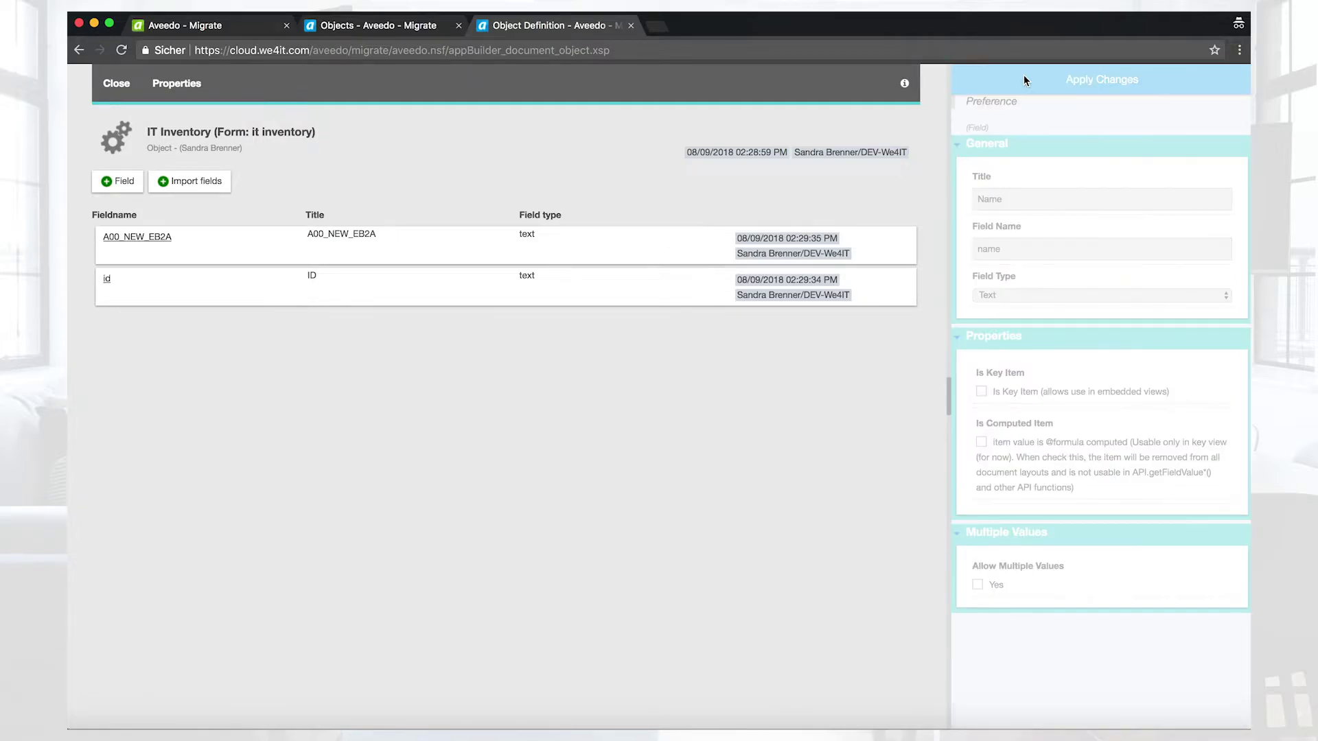
Step: Add a Text field titled "Location" with the field name "location", apply the changes and close the object definition
click(124, 182)
click(1000, 200)
text(Location)
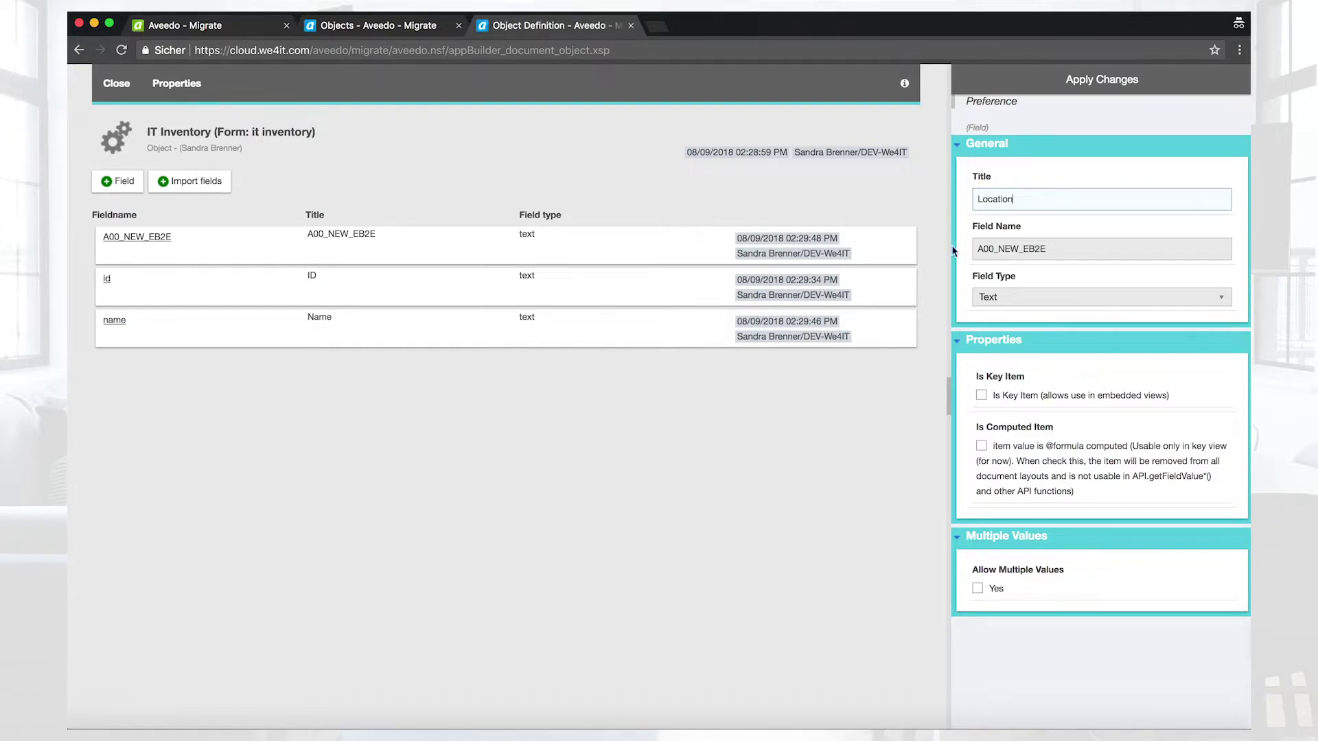
click(992, 248)
text(lac)
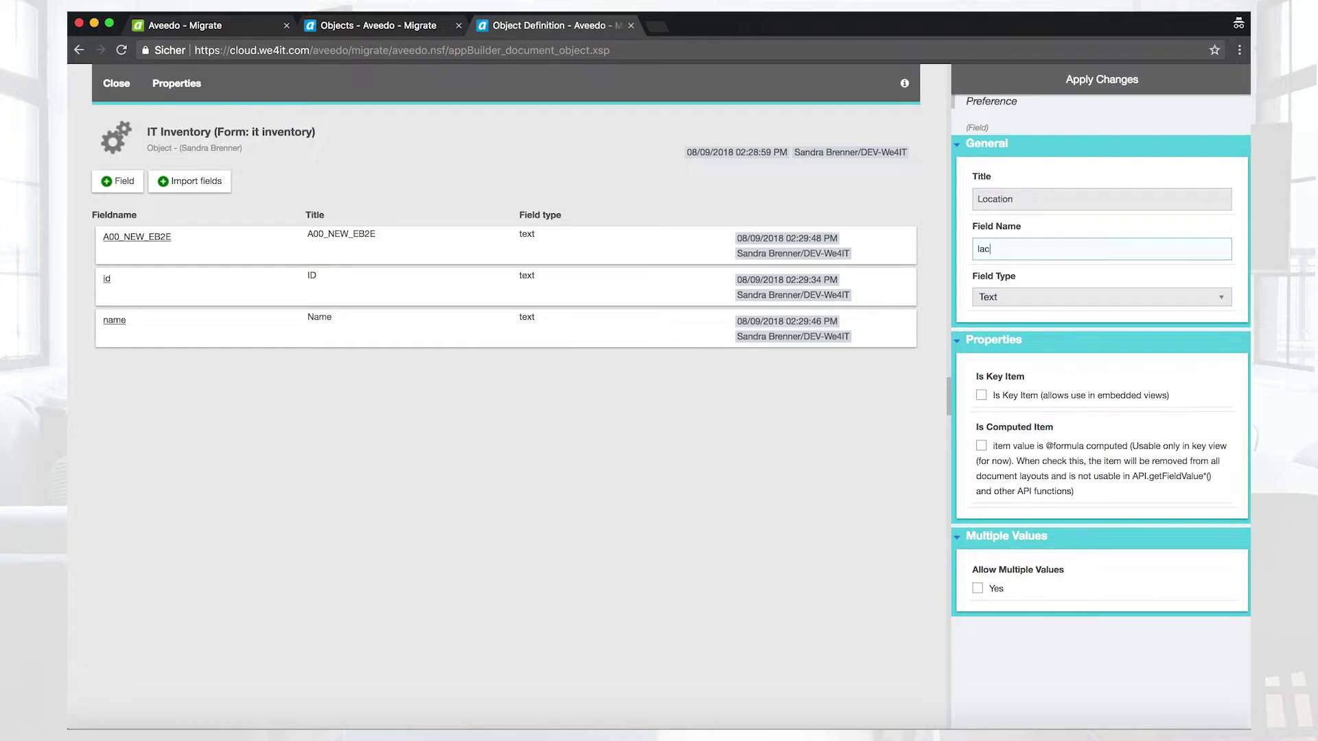
text(ocation)
click(1017, 79)
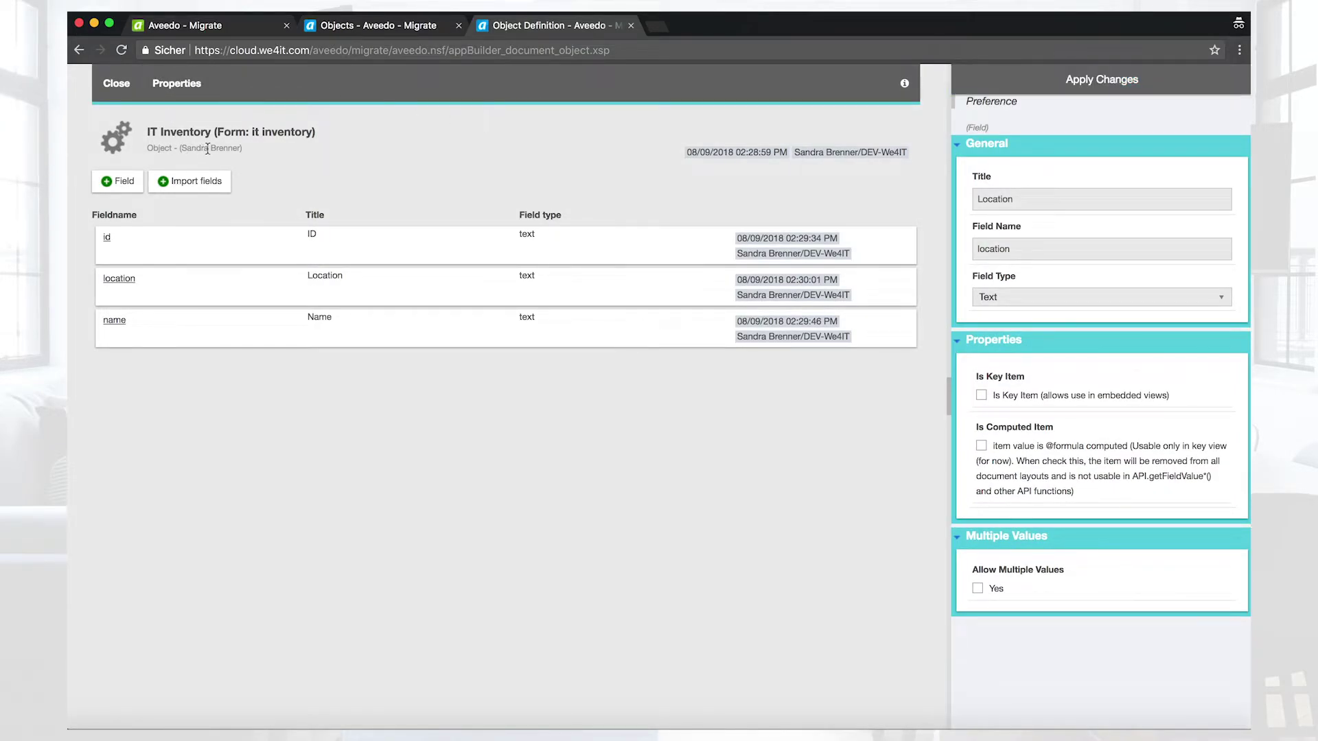
click(118, 85)
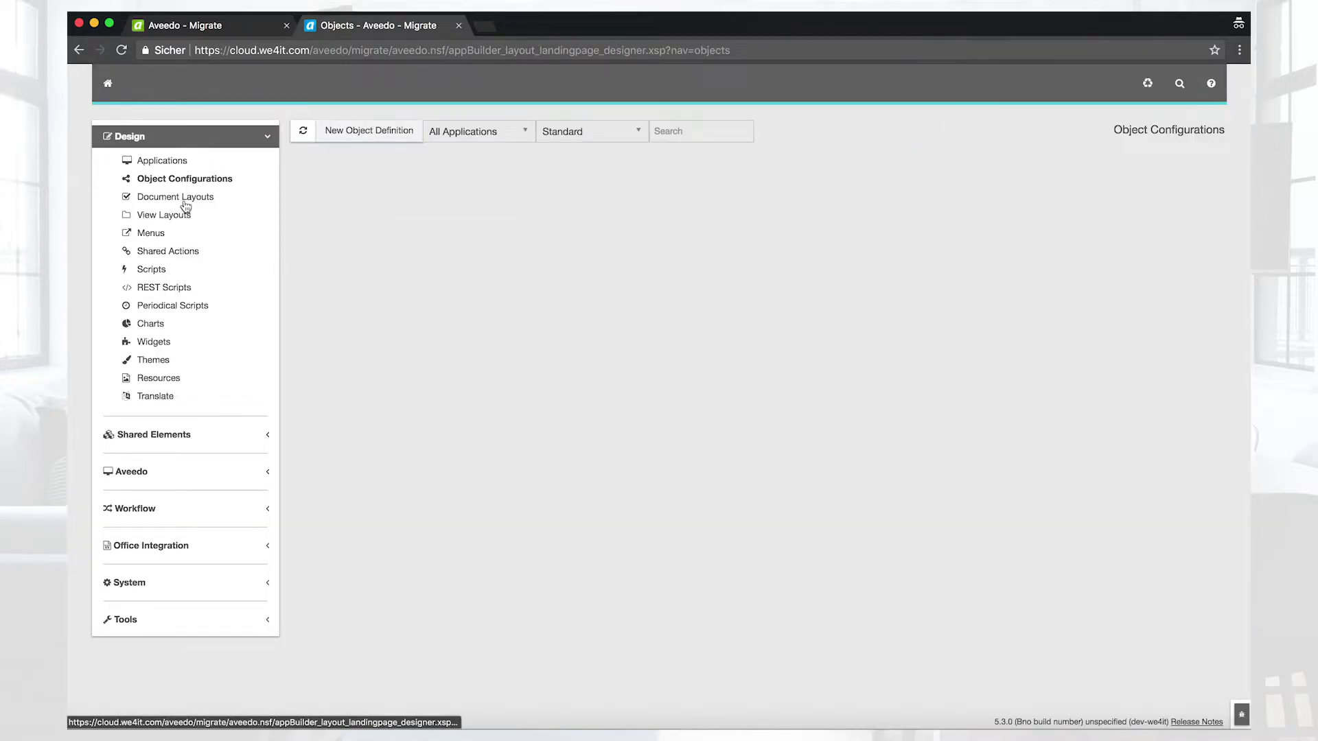
Step: Create a Standard document layout titled "IT Inventory" for the IT Inventory object
click(166, 201)
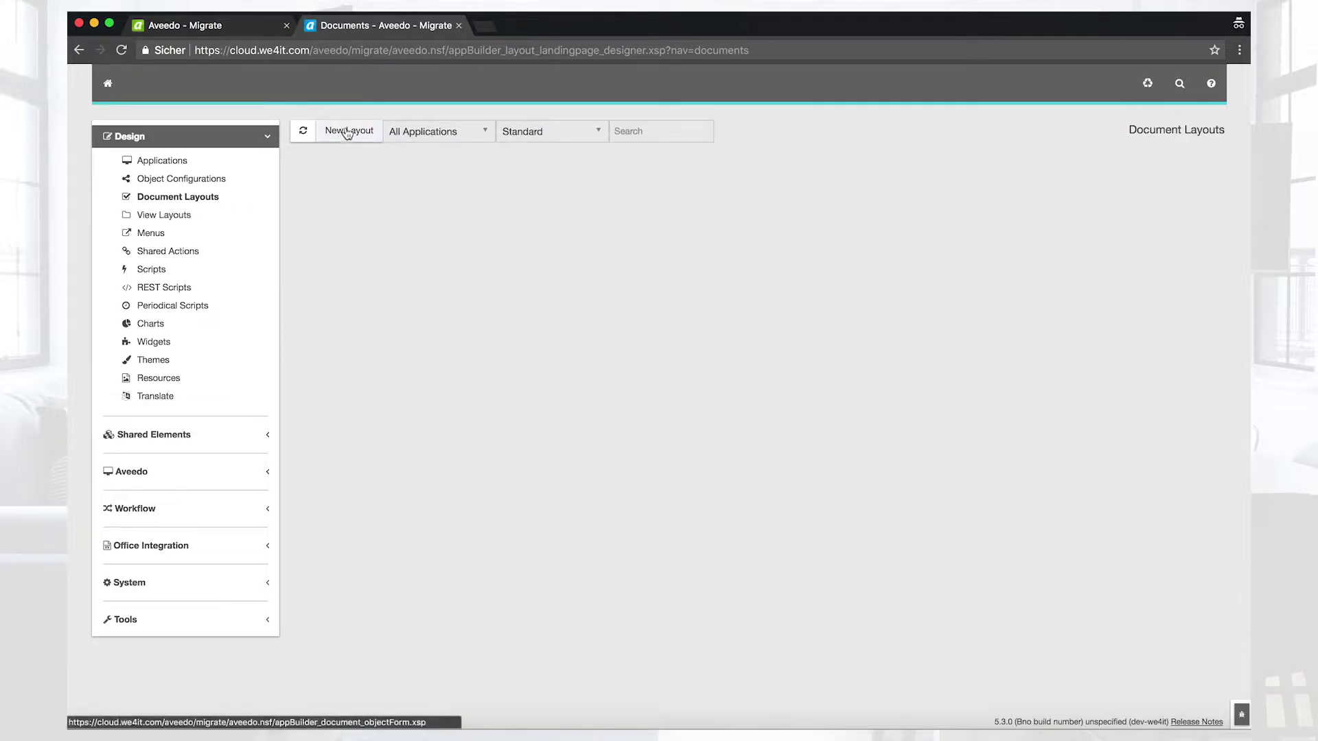
click(348, 132)
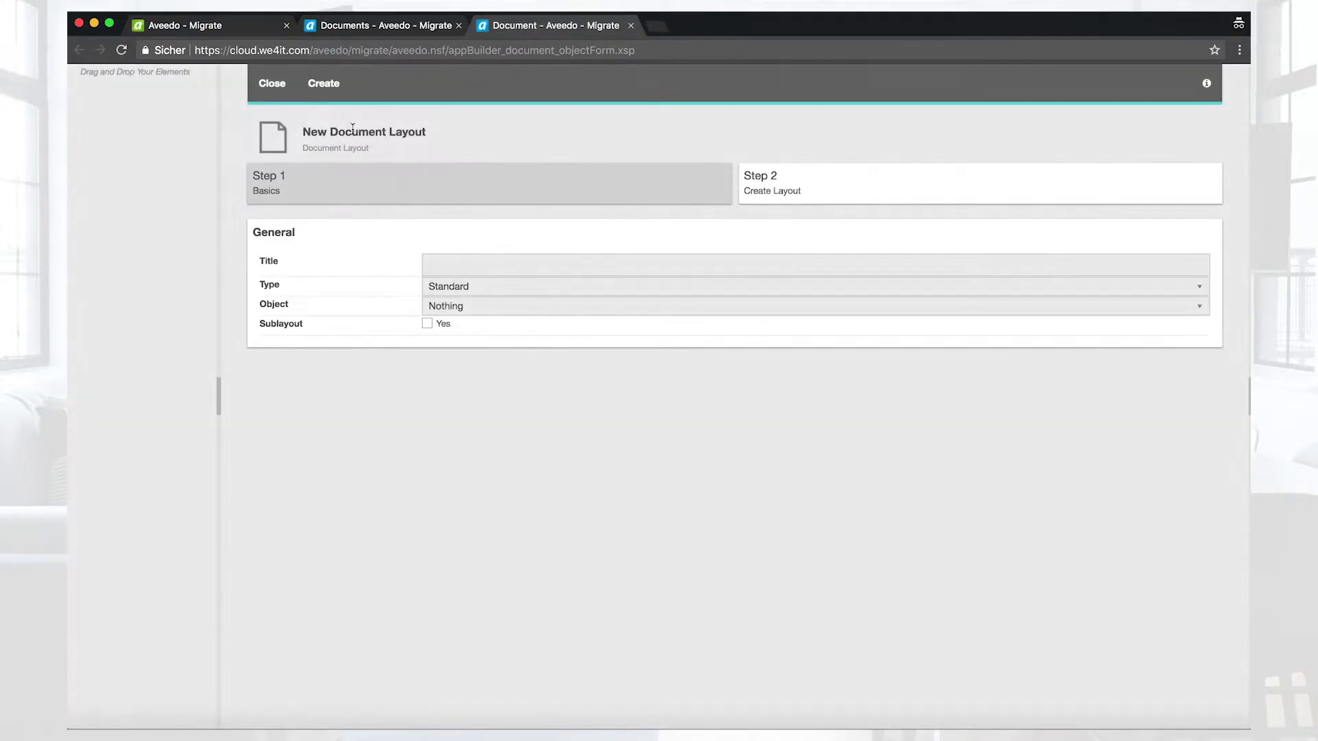
click(464, 266)
text(IT Inventory)
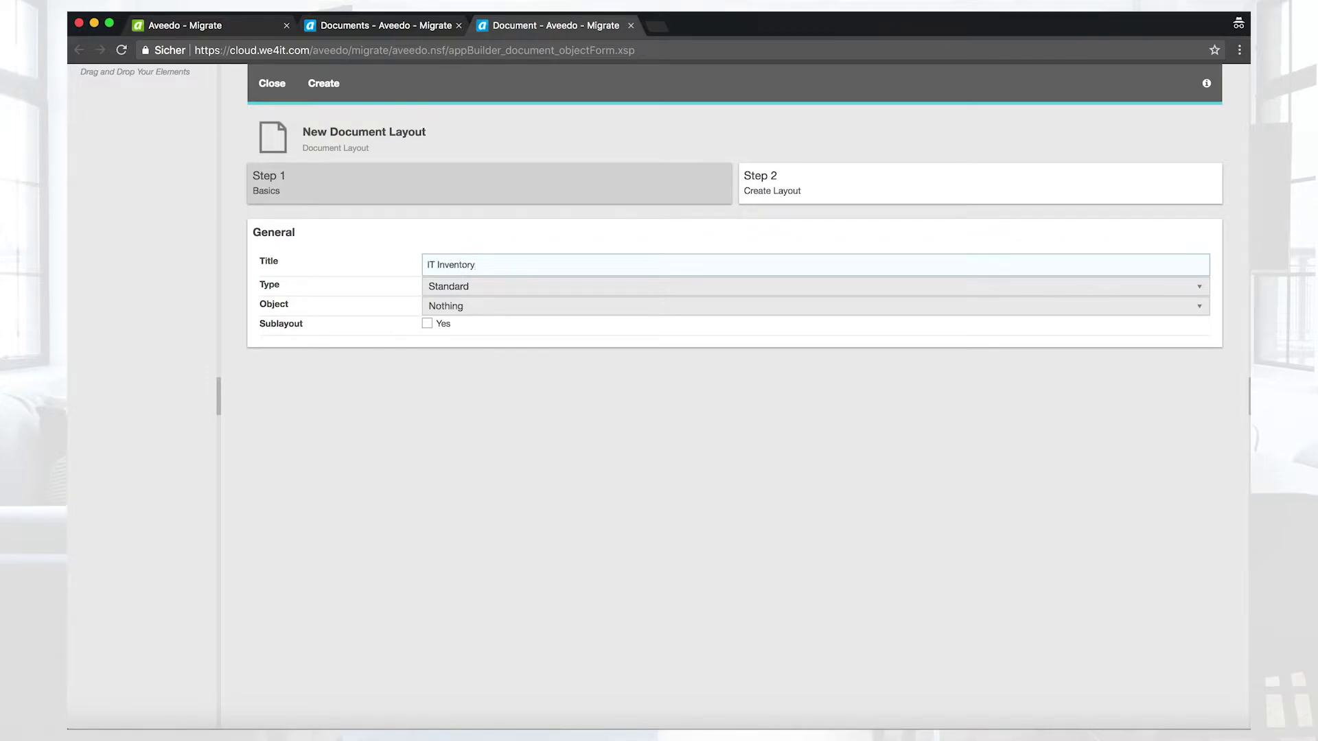
click(477, 307)
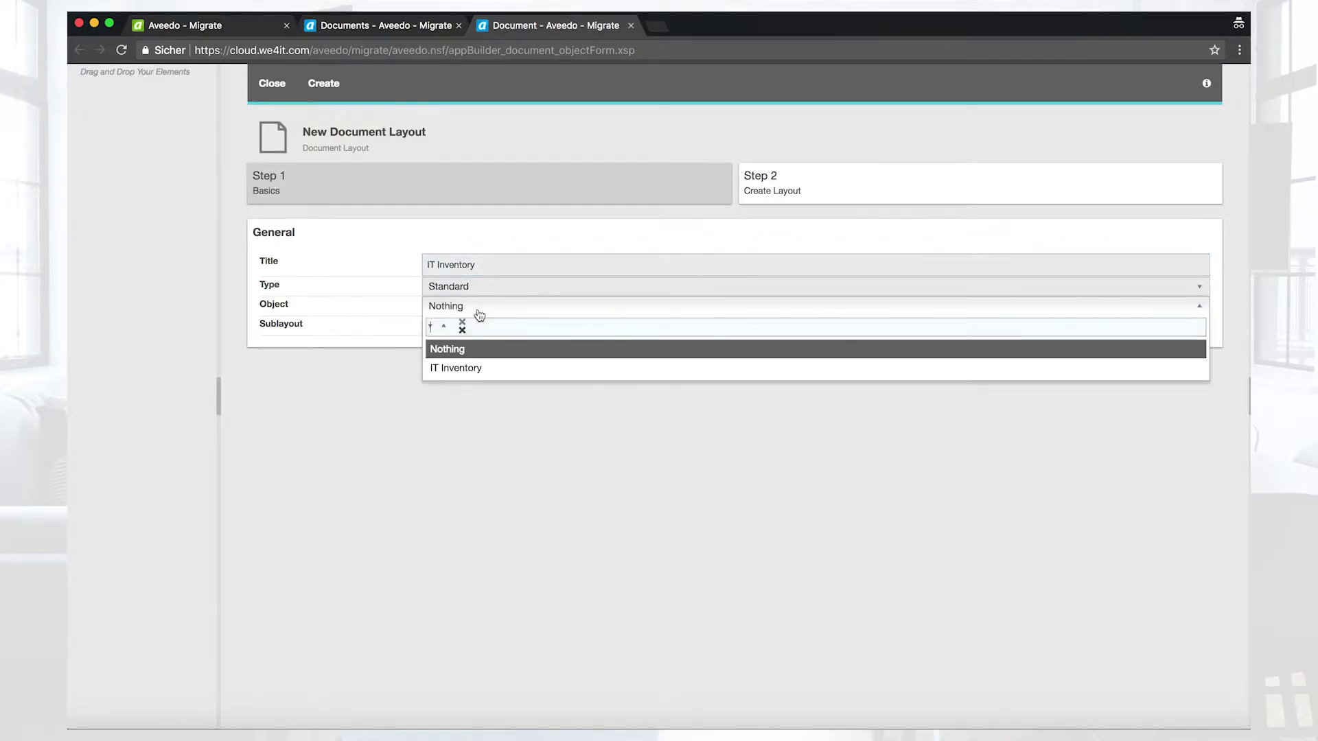
click(458, 368)
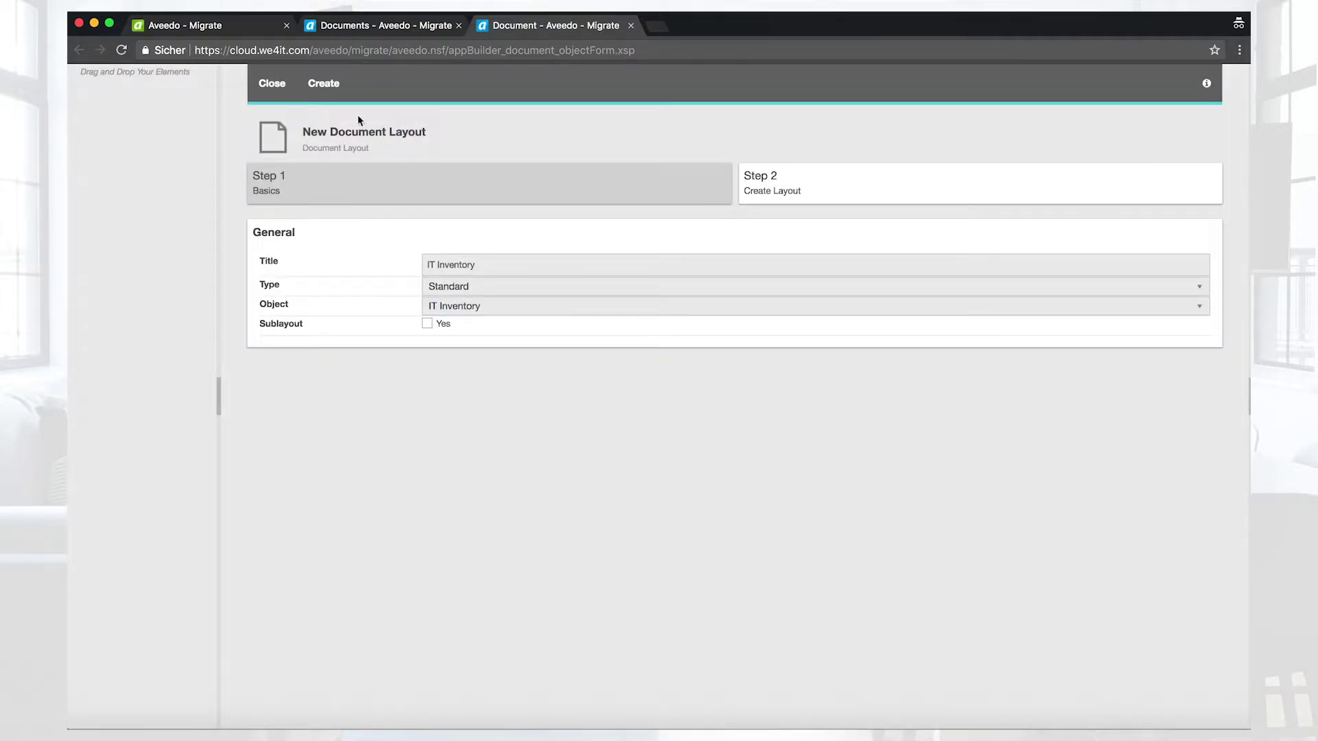
click(333, 87)
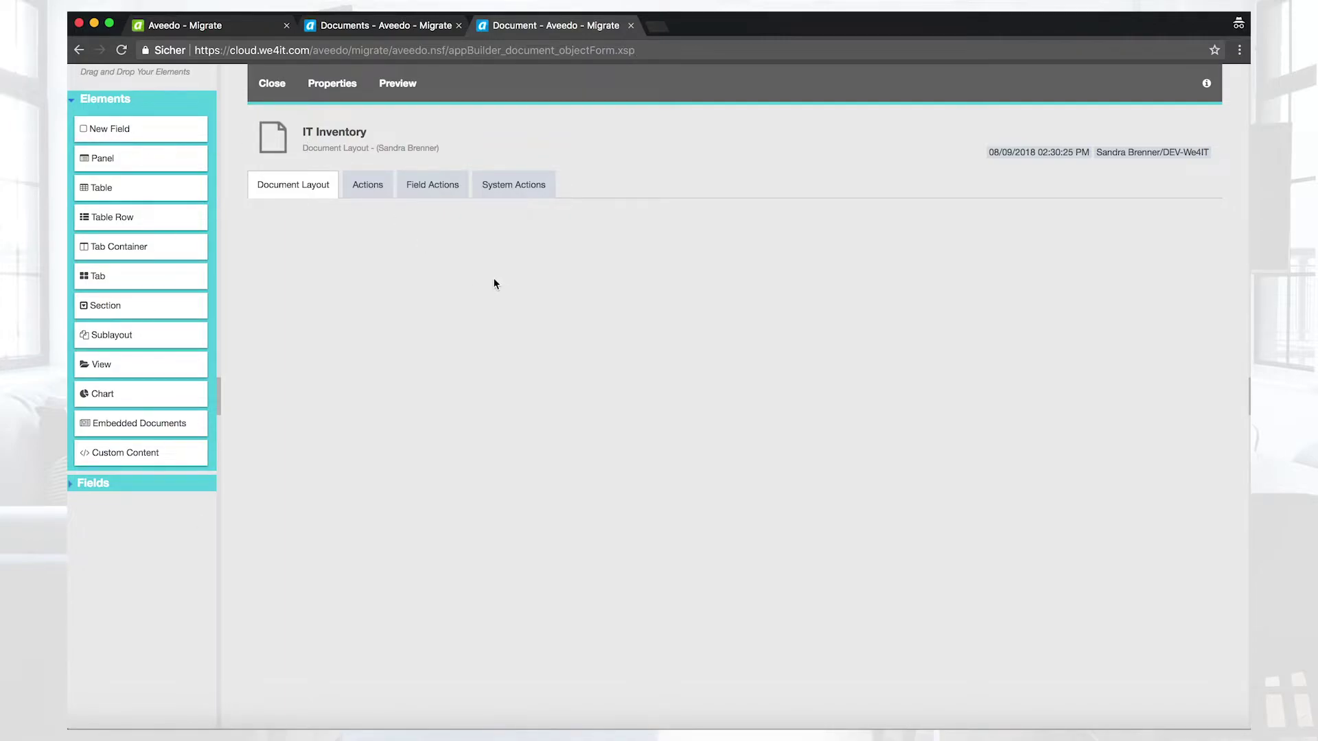
Step: Add a panel to the document layout and place the ID, Name and Location fields in it, in that order
drag(153, 159, 487, 252)
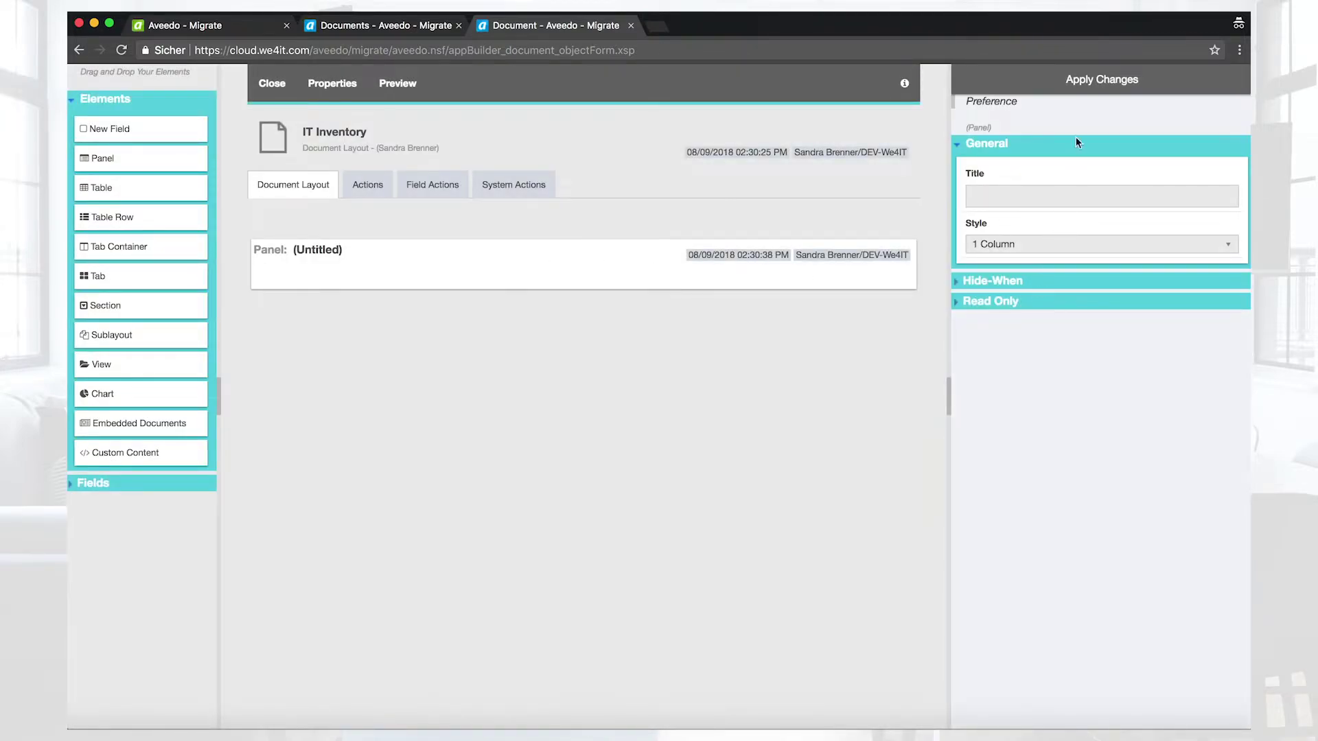
mouse_move(833, 248)
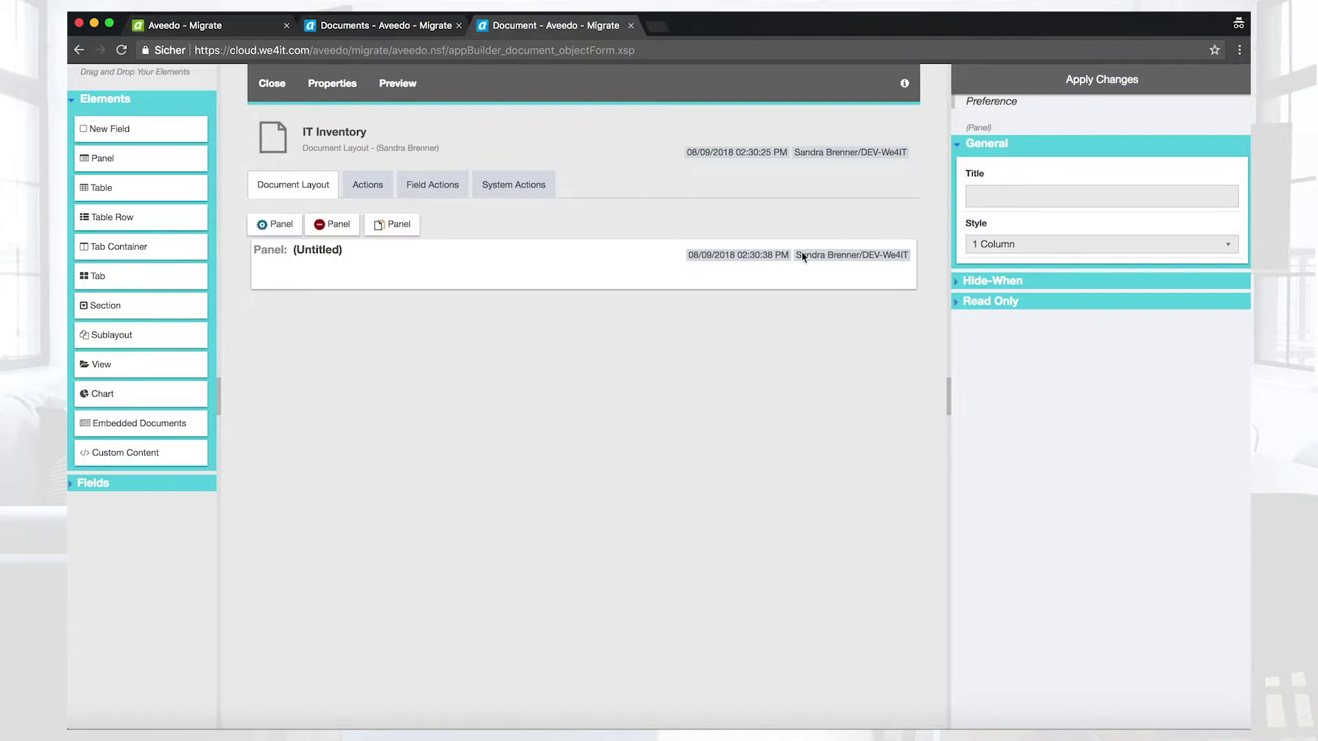
click(71, 488)
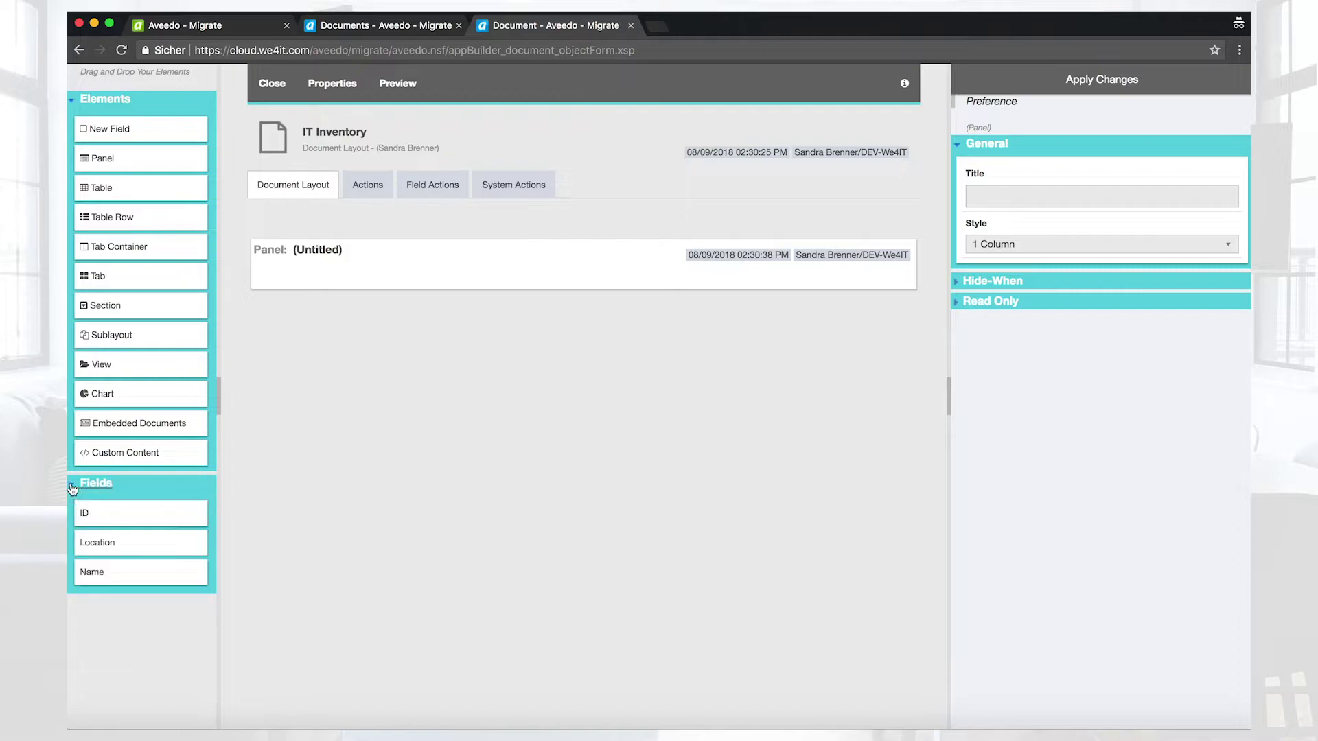
double_click(105, 486)
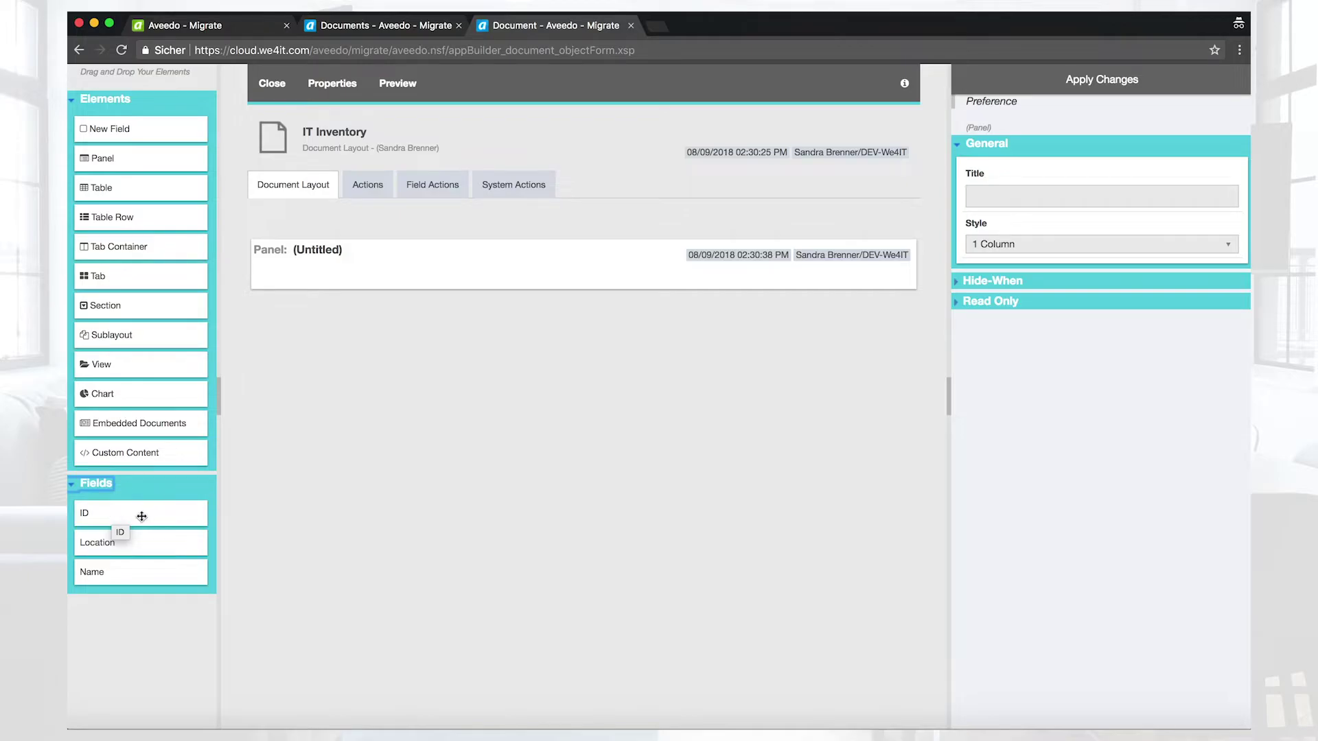
drag(142, 514, 370, 288)
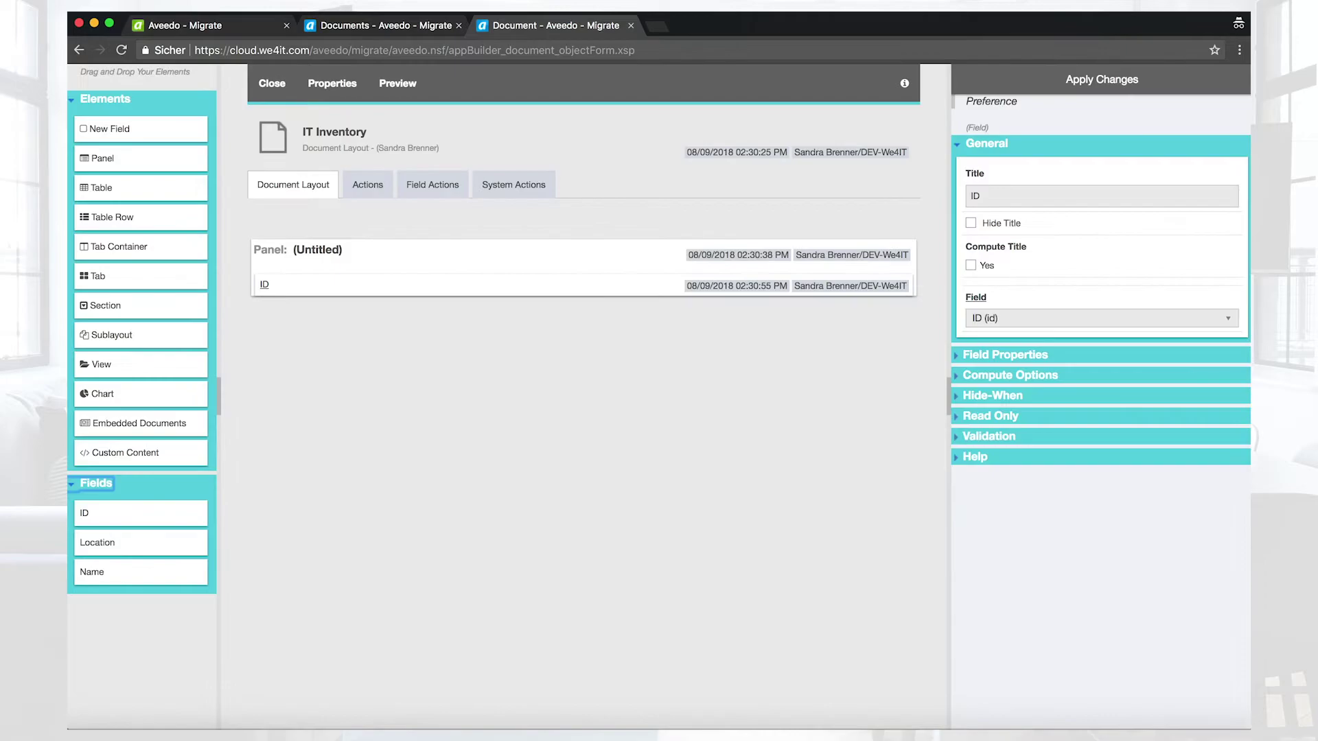
drag(110, 552, 311, 322)
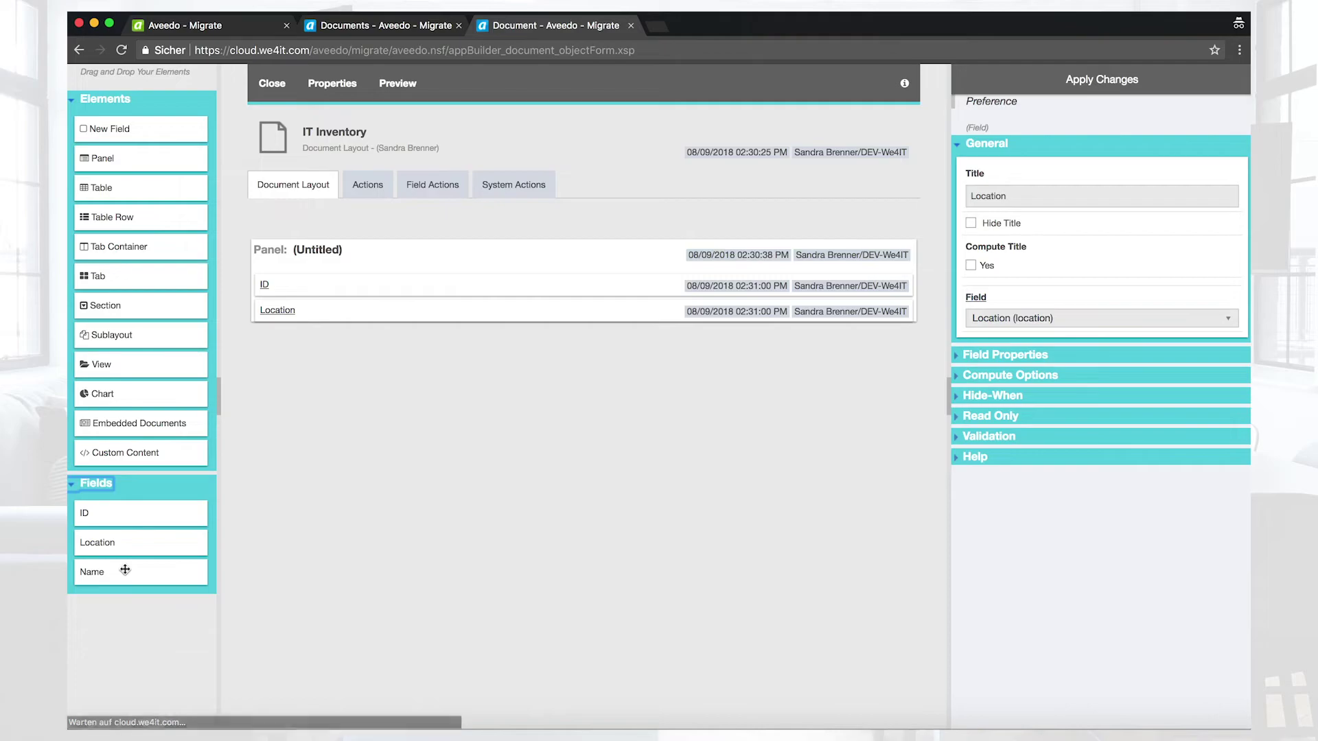
drag(125, 572, 337, 313)
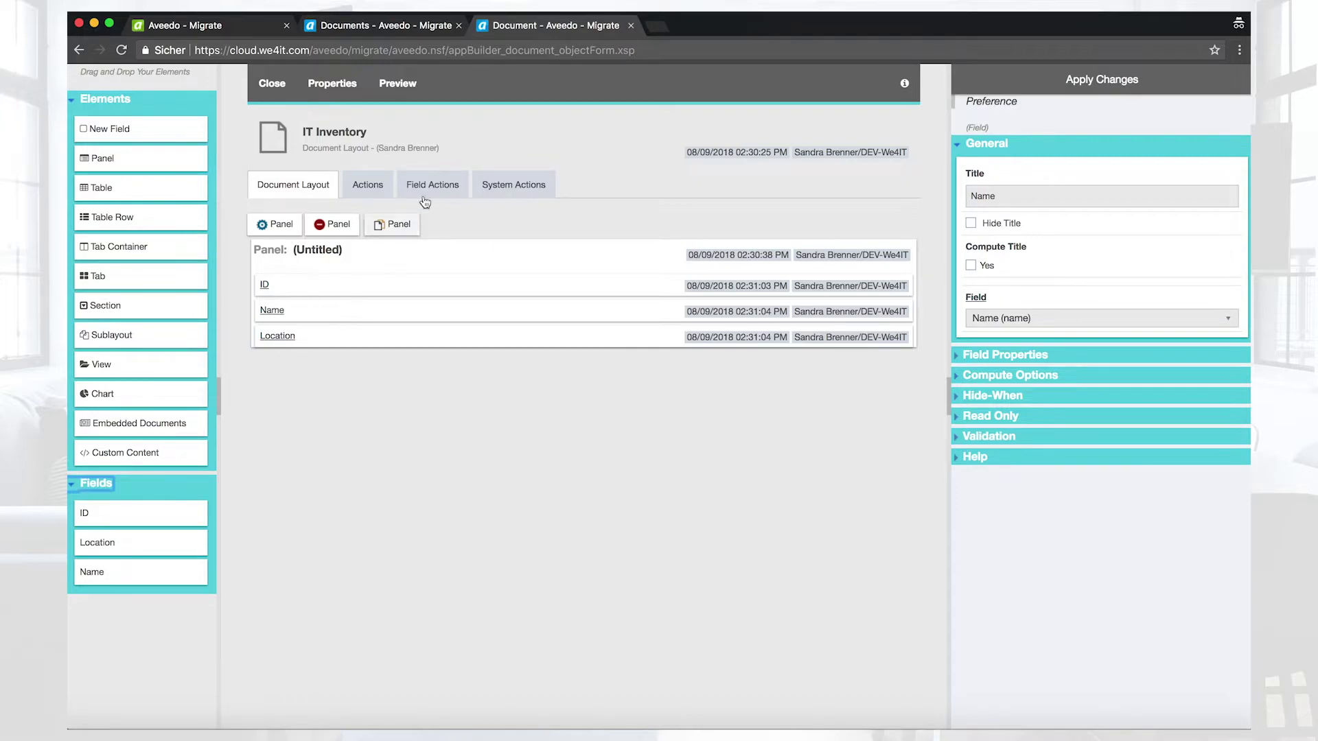
Step: Preview the layout and save a test document with ID 1, Name "MacBook Pro" and Location "Room 123"
click(398, 84)
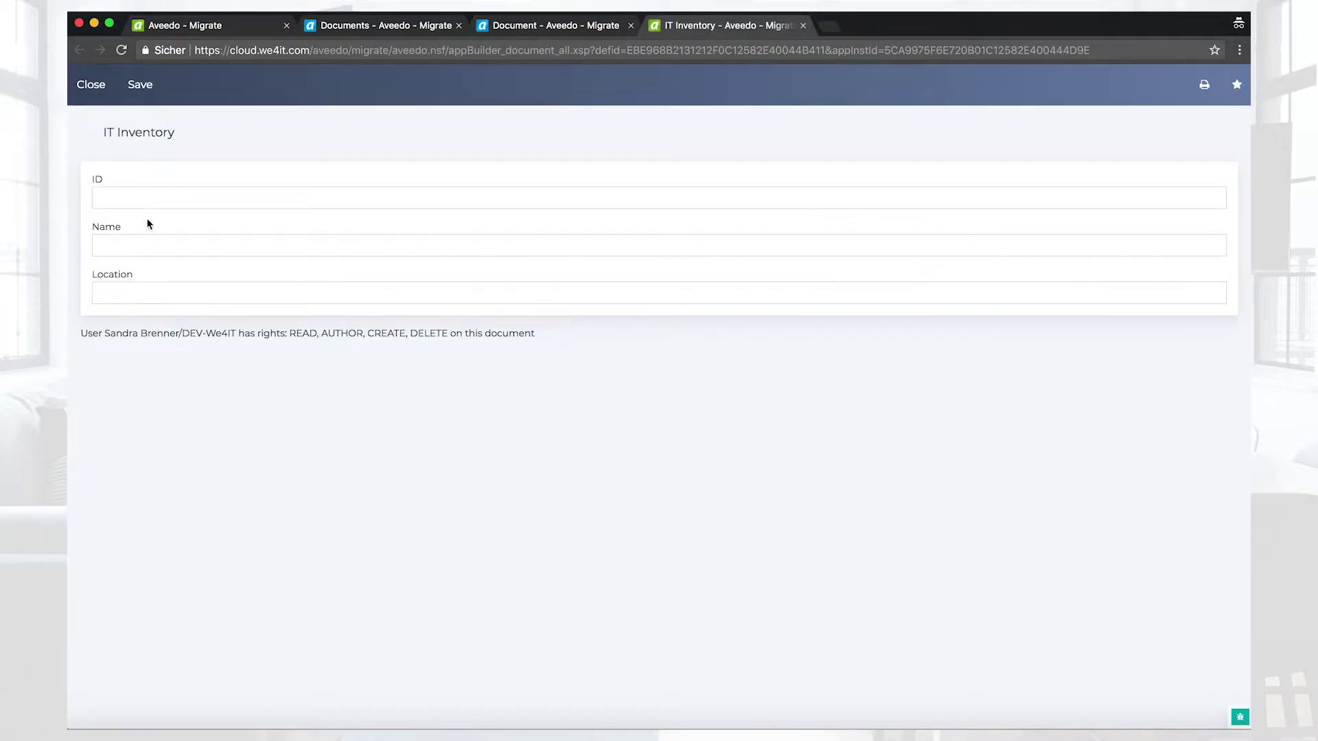
click(149, 199)
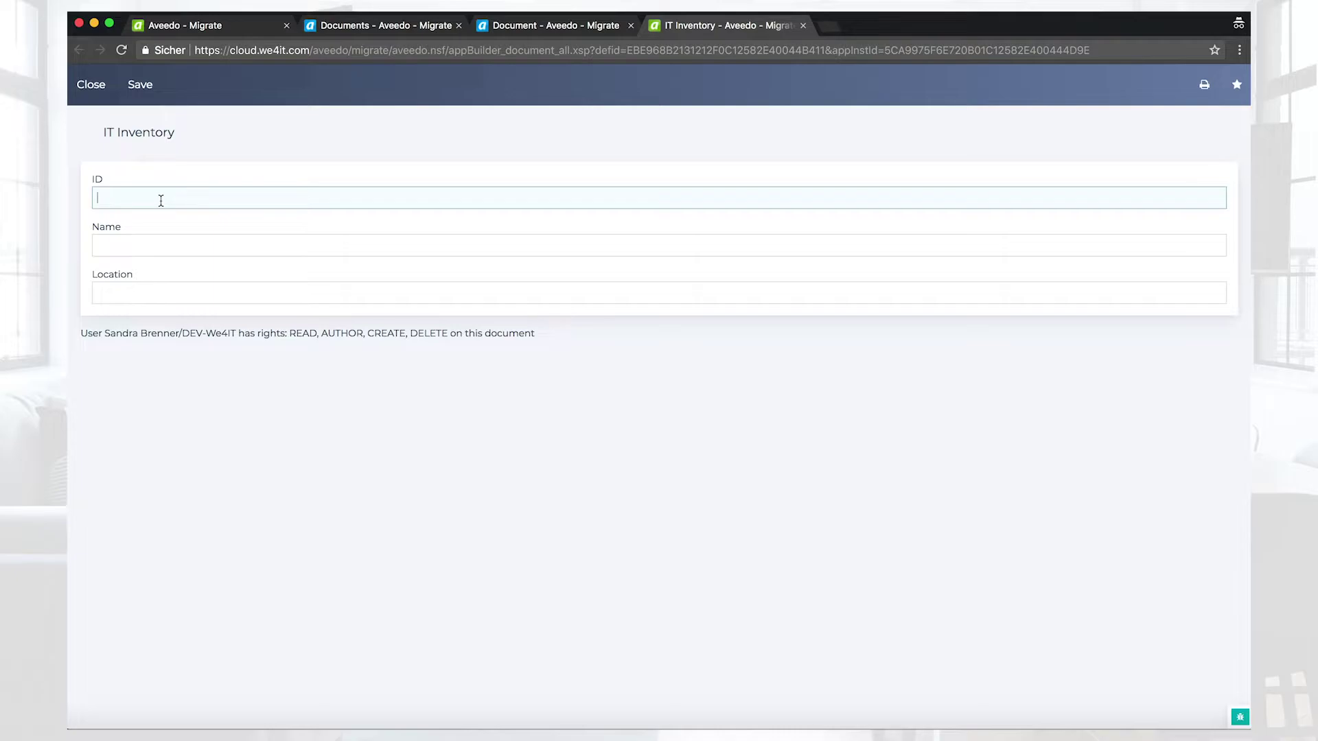
text(1)
click(142, 242)
text(MacBook Pro)
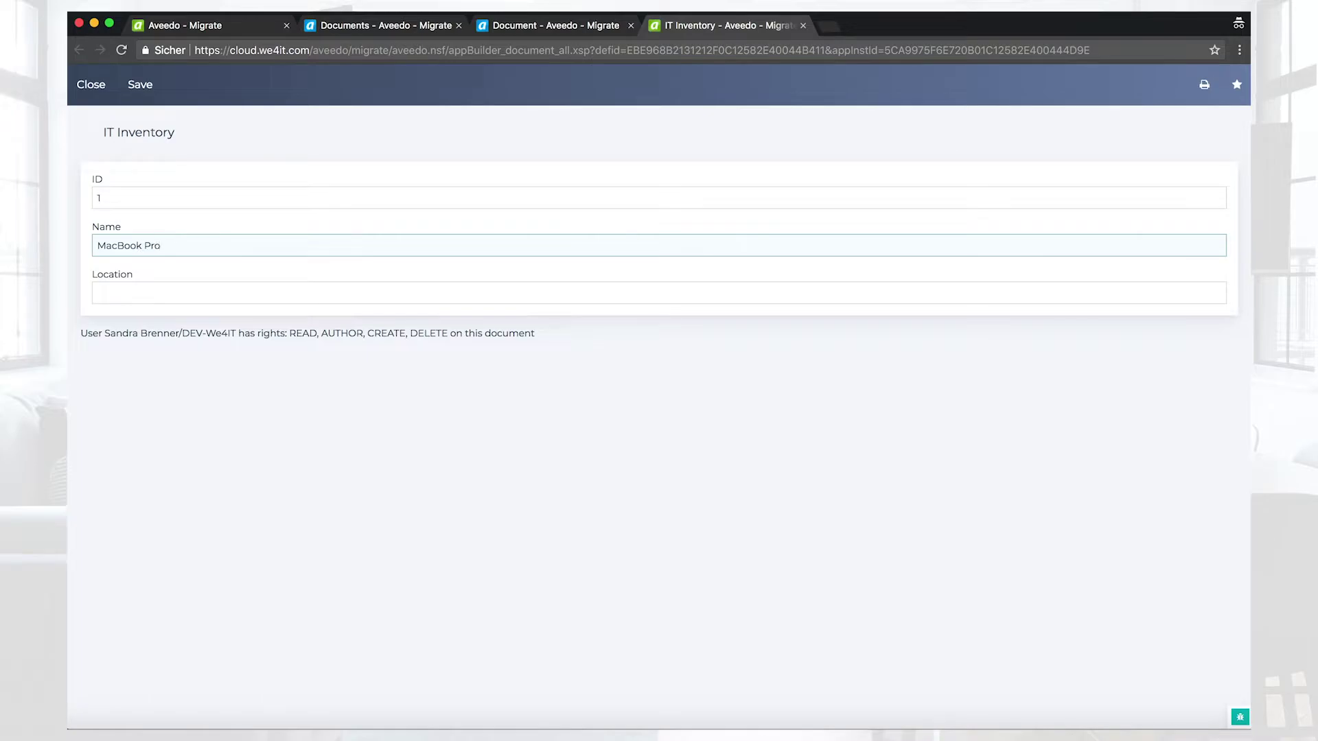
click(124, 294)
text(R)
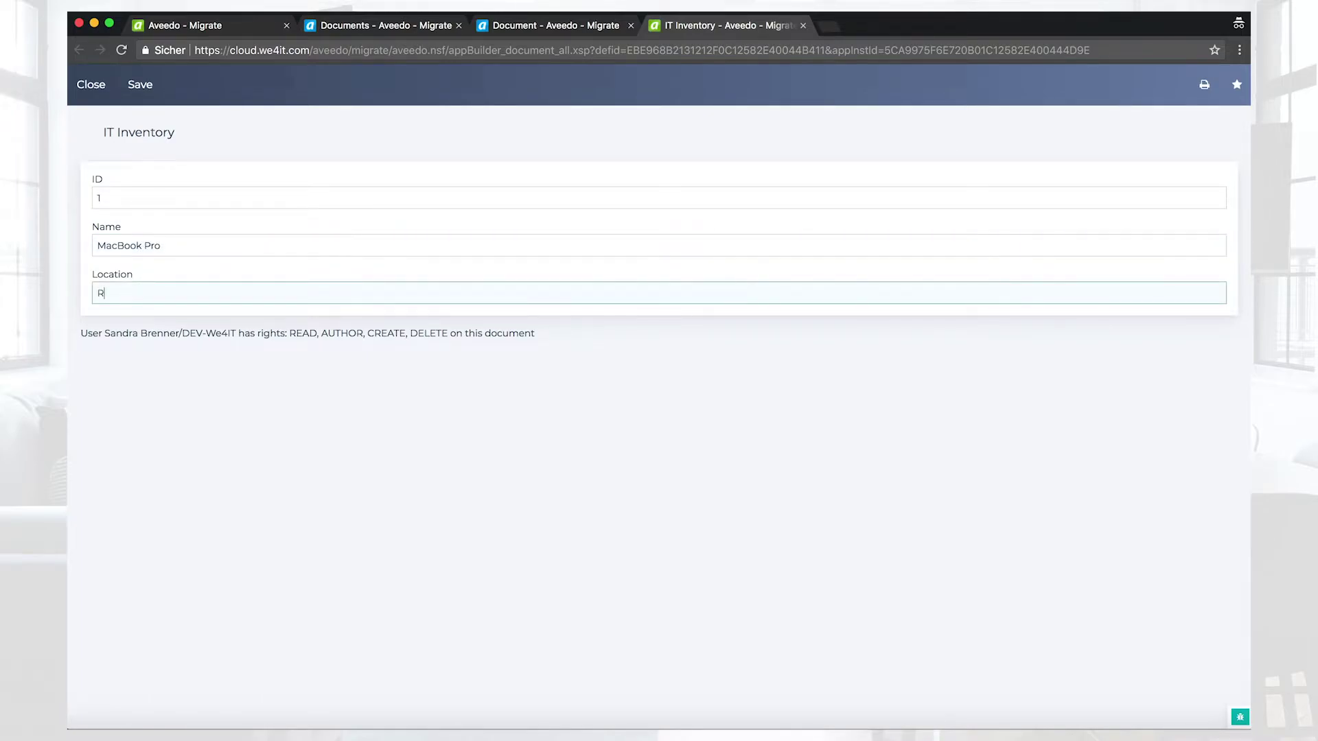
text(oom 123)
click(142, 88)
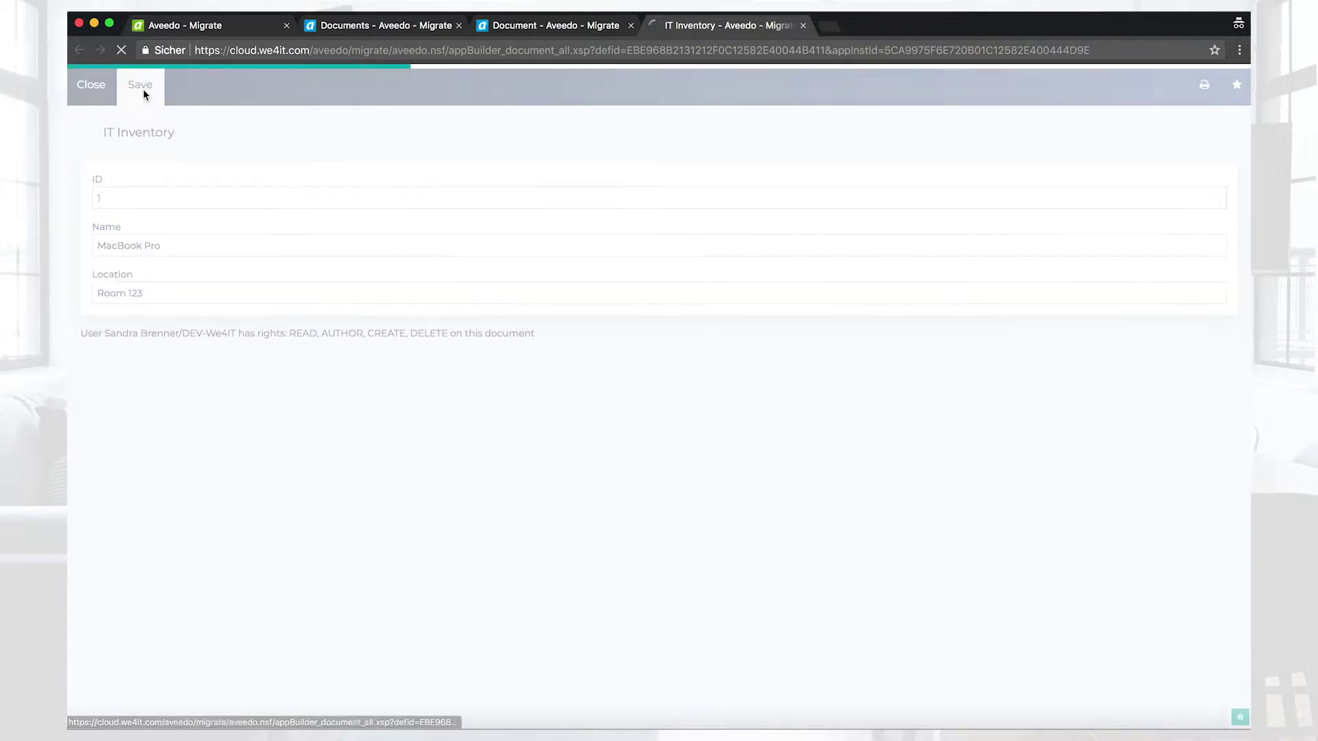
Step: Close the test document and the document layout, and refresh the list of document layouts
click(88, 83)
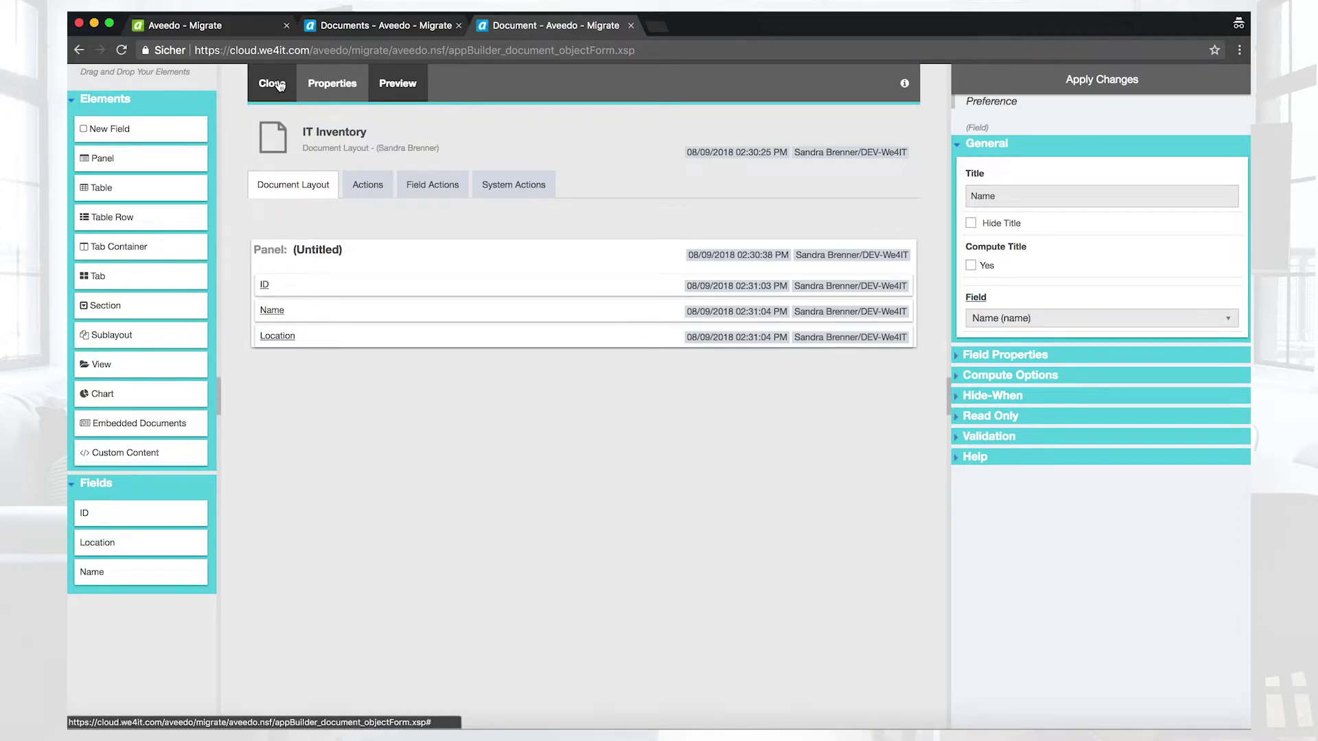
click(631, 26)
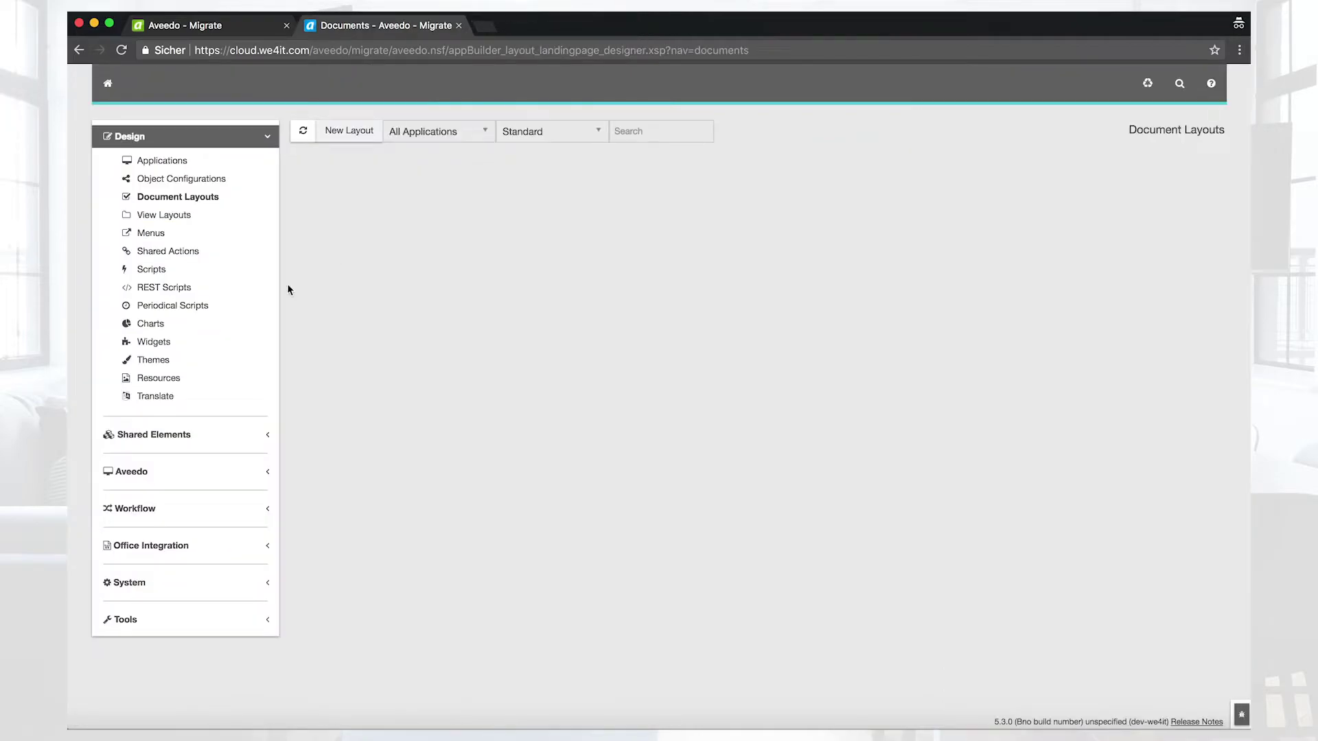
click(302, 132)
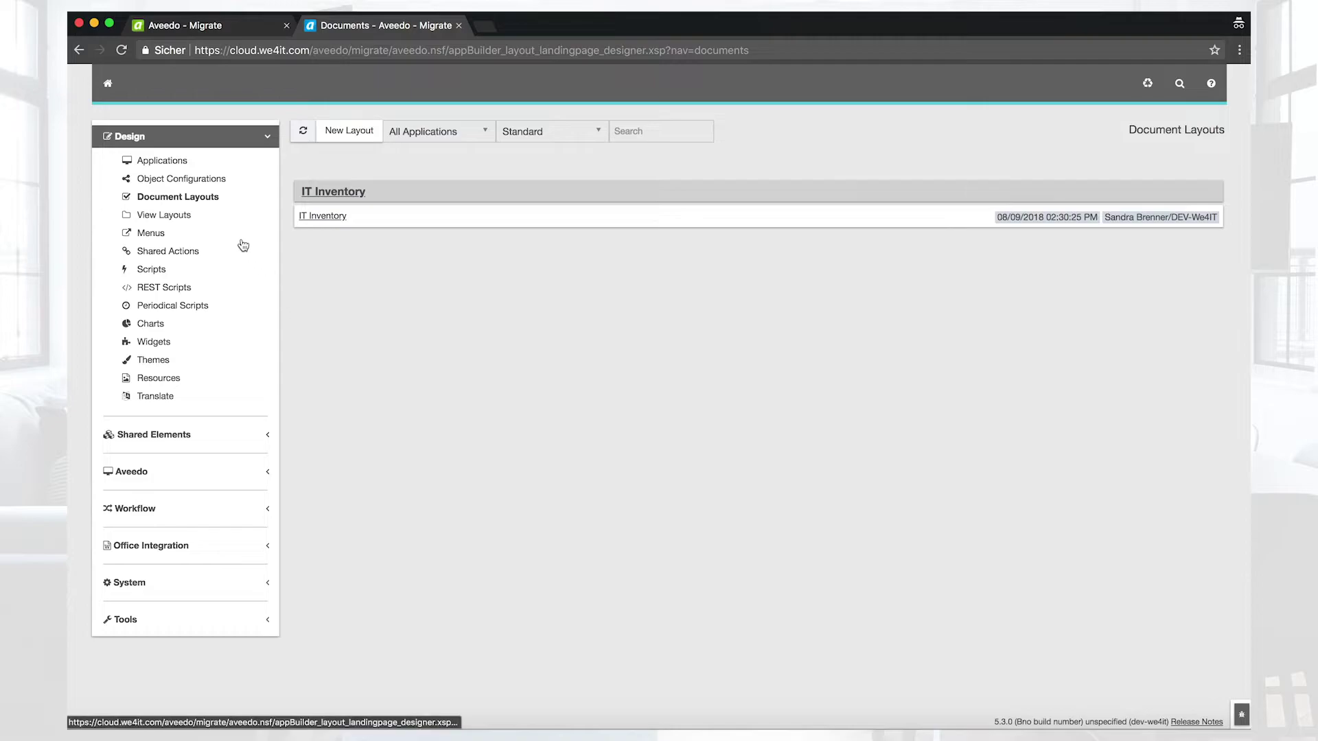
Step: Start a new view layout titled "IT Inventory" with the type View and continue to the view settings
click(173, 217)
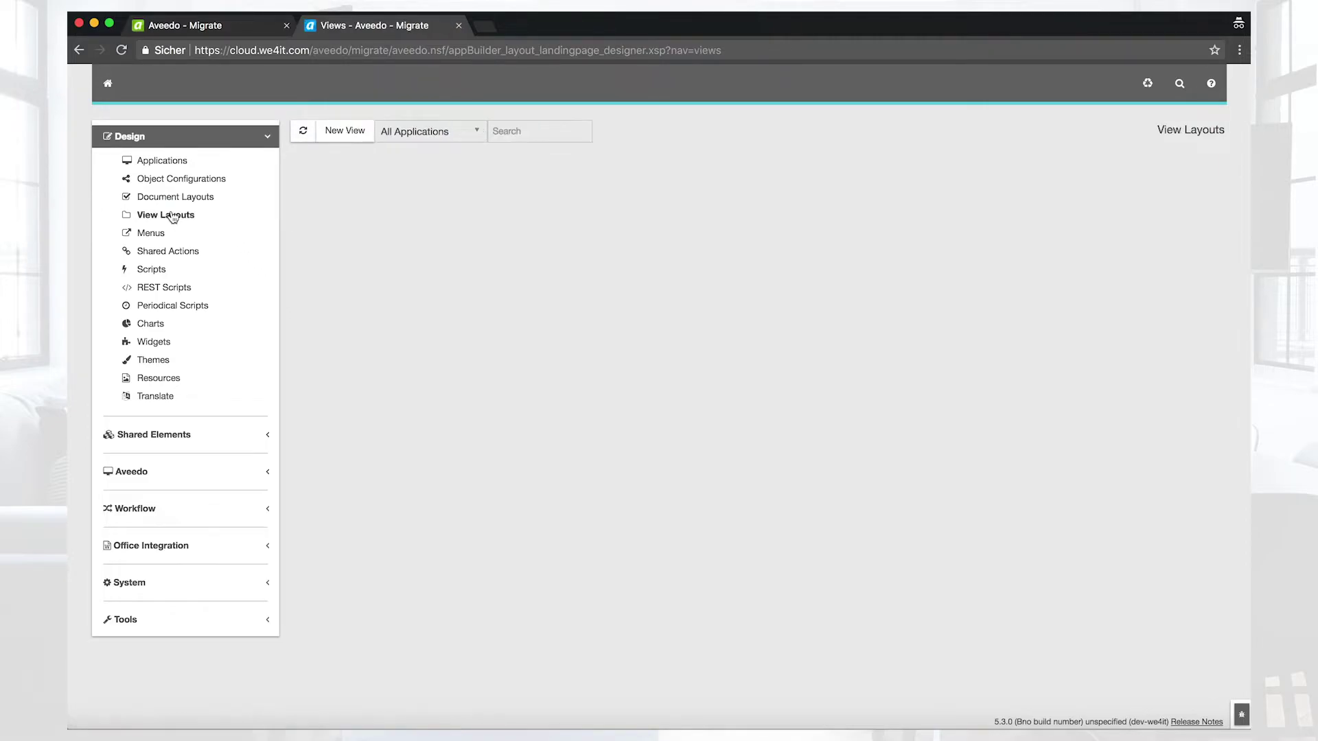
click(356, 132)
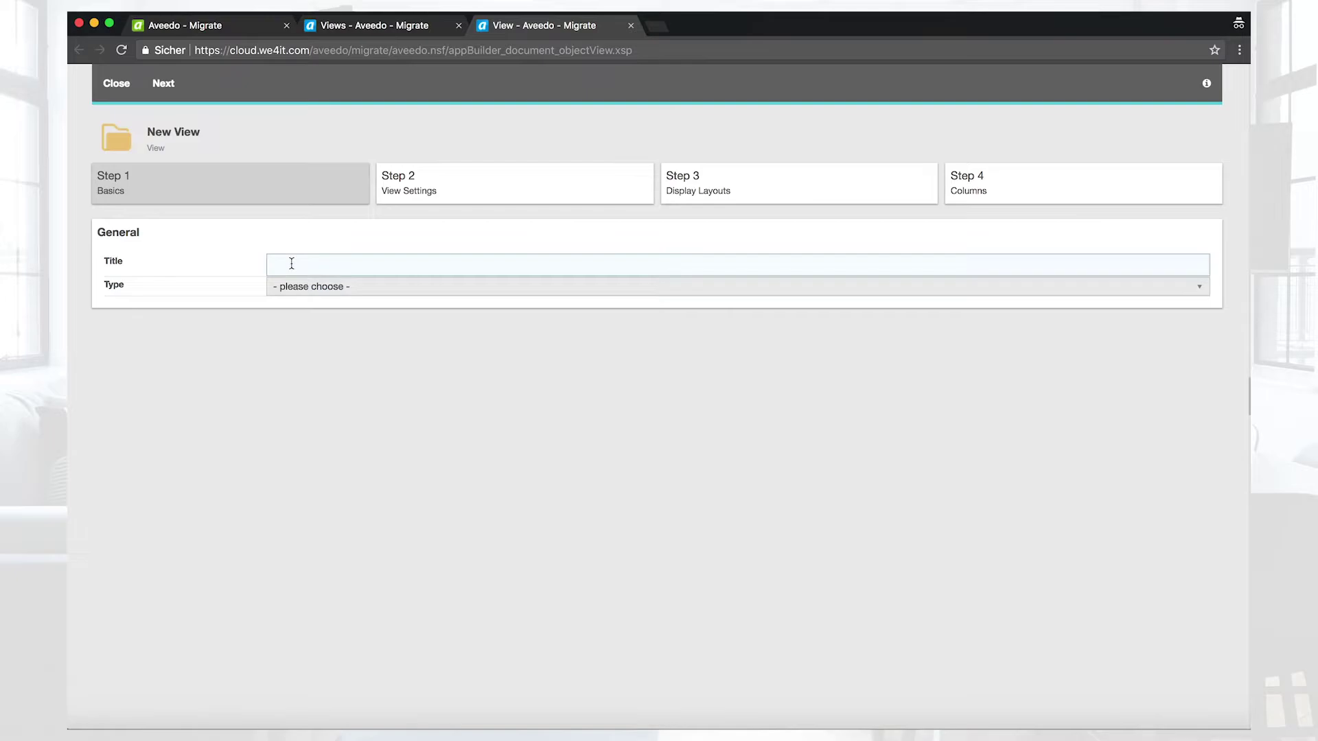
text(nventory)
click(291, 288)
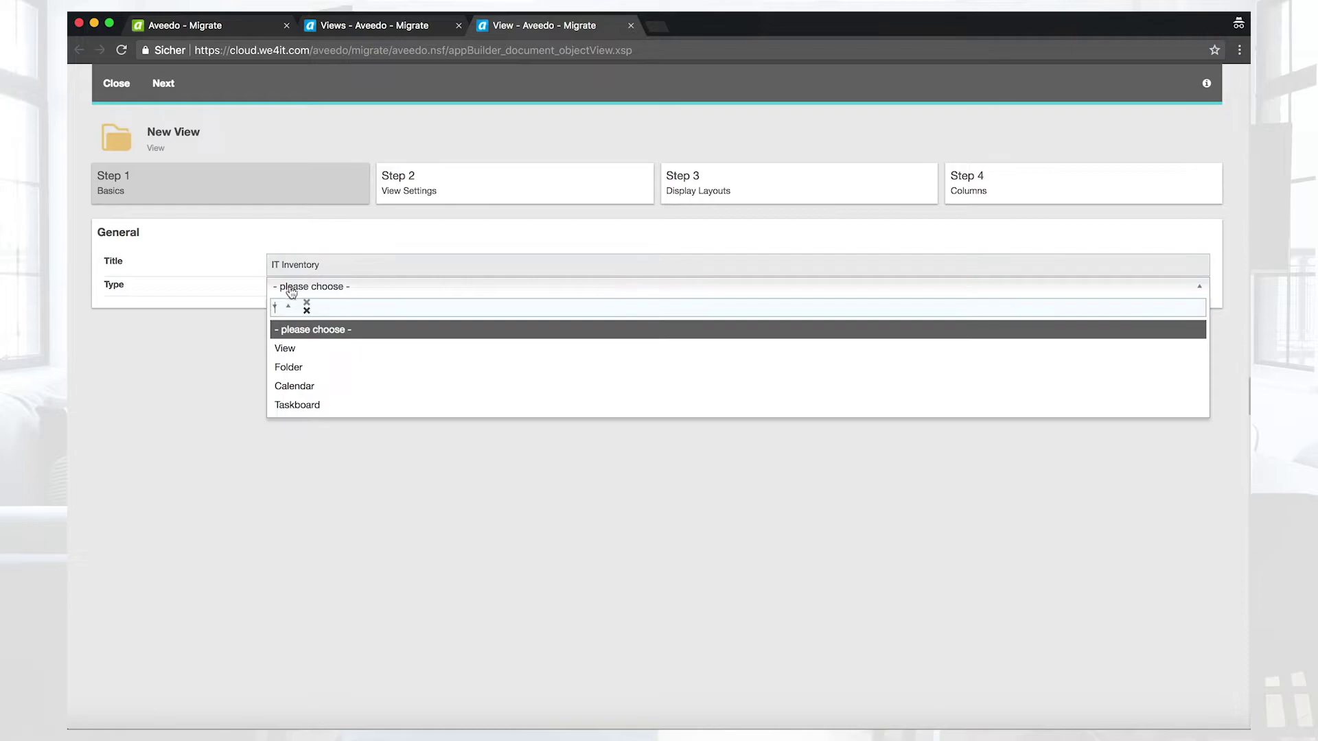
click(284, 349)
click(163, 84)
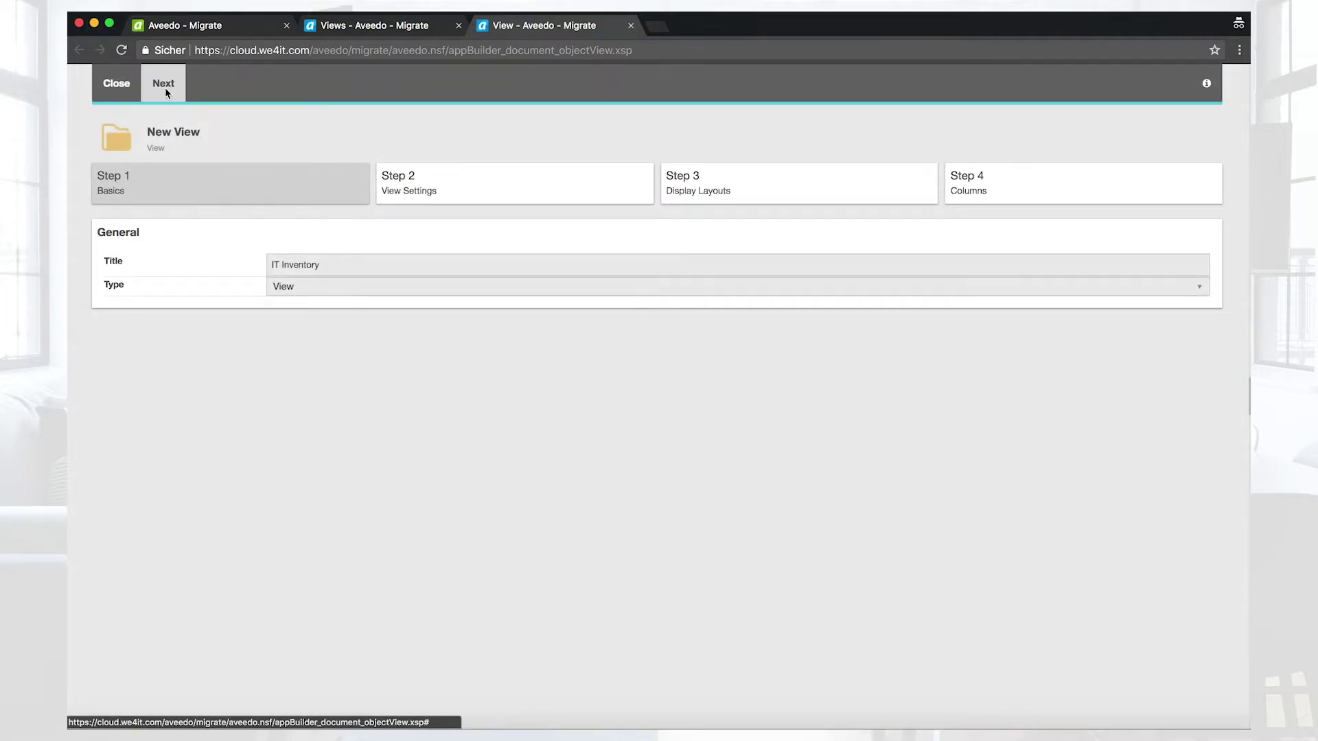
Step: Use the IT Inventory object from the IT Inventory Data source database, with the "Create a new View" option, in the view settings
click(287, 263)
click(288, 324)
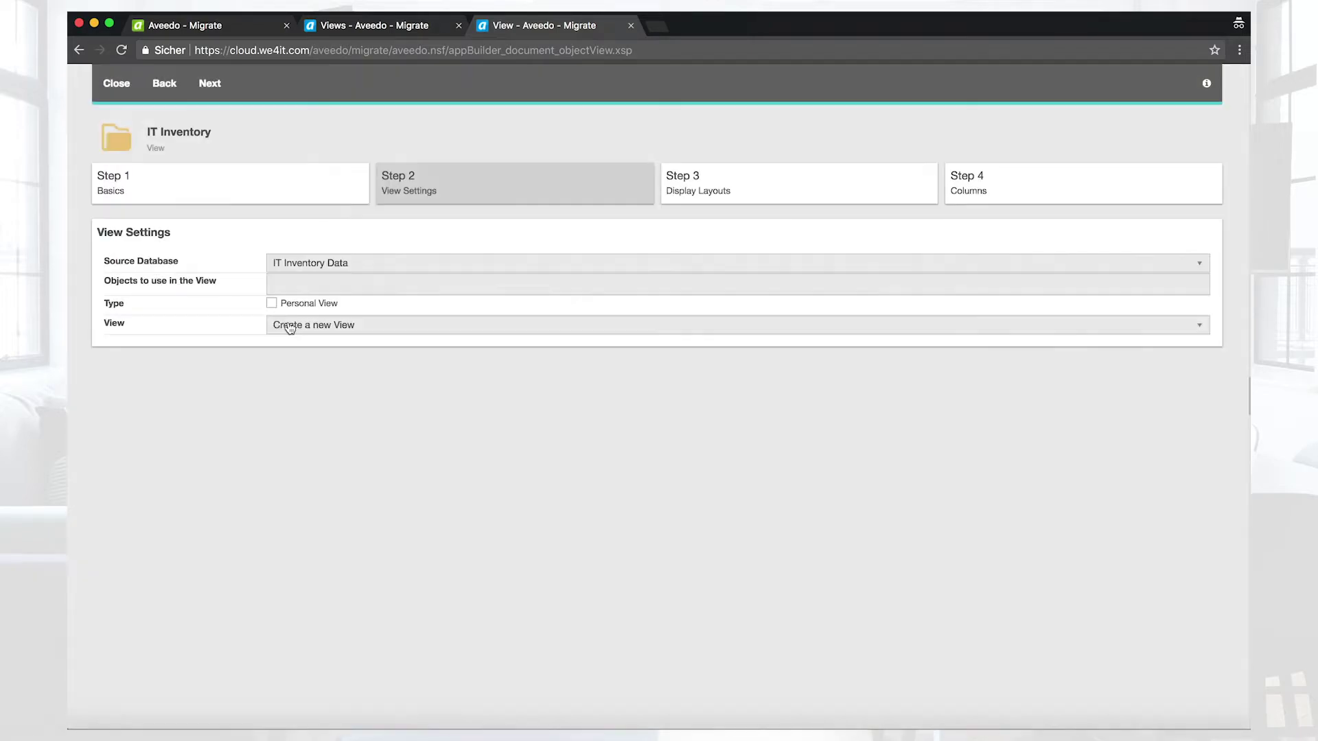
click(294, 285)
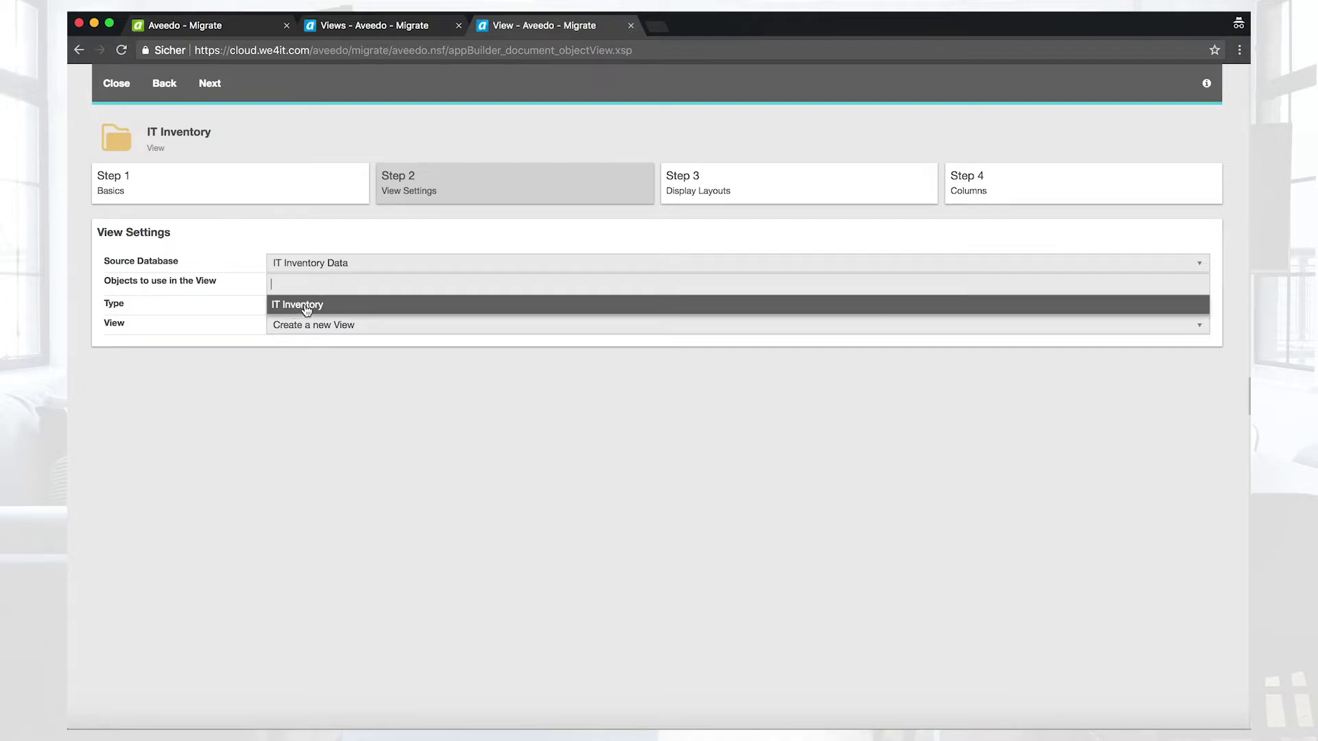
click(306, 307)
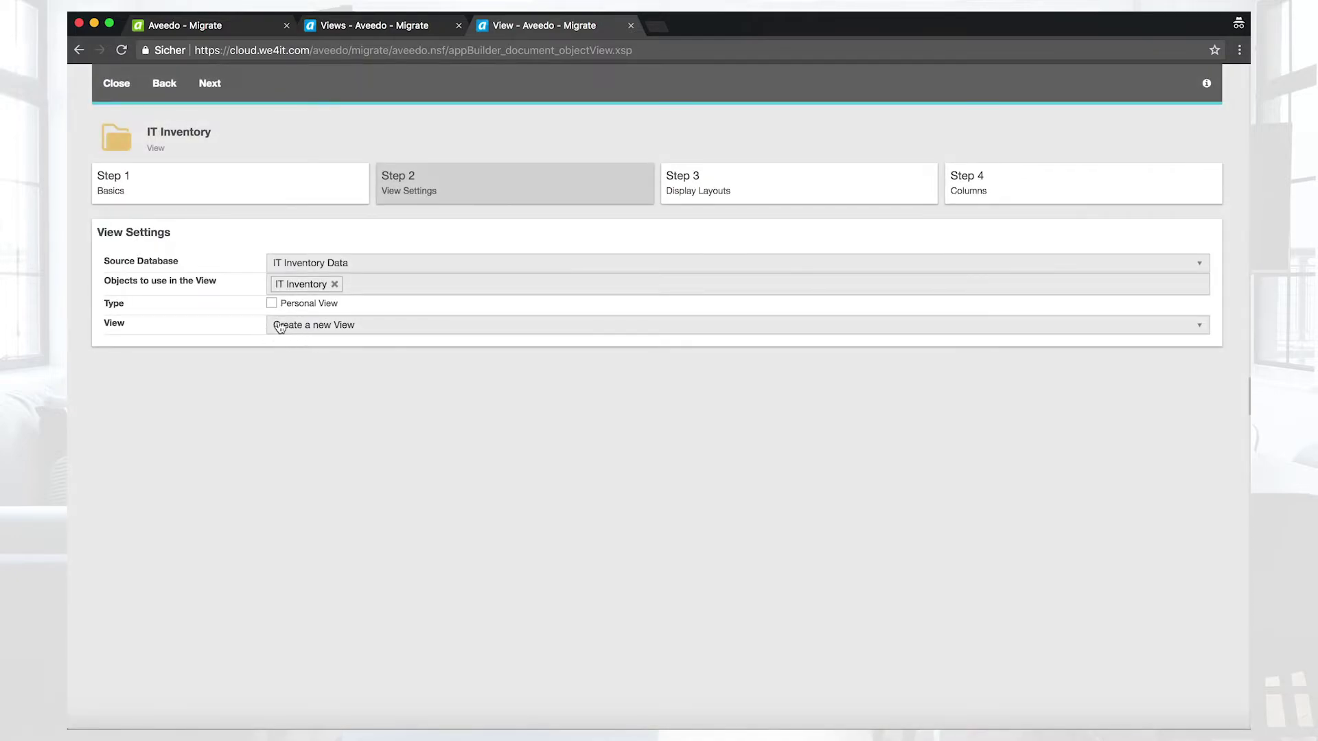
click(204, 85)
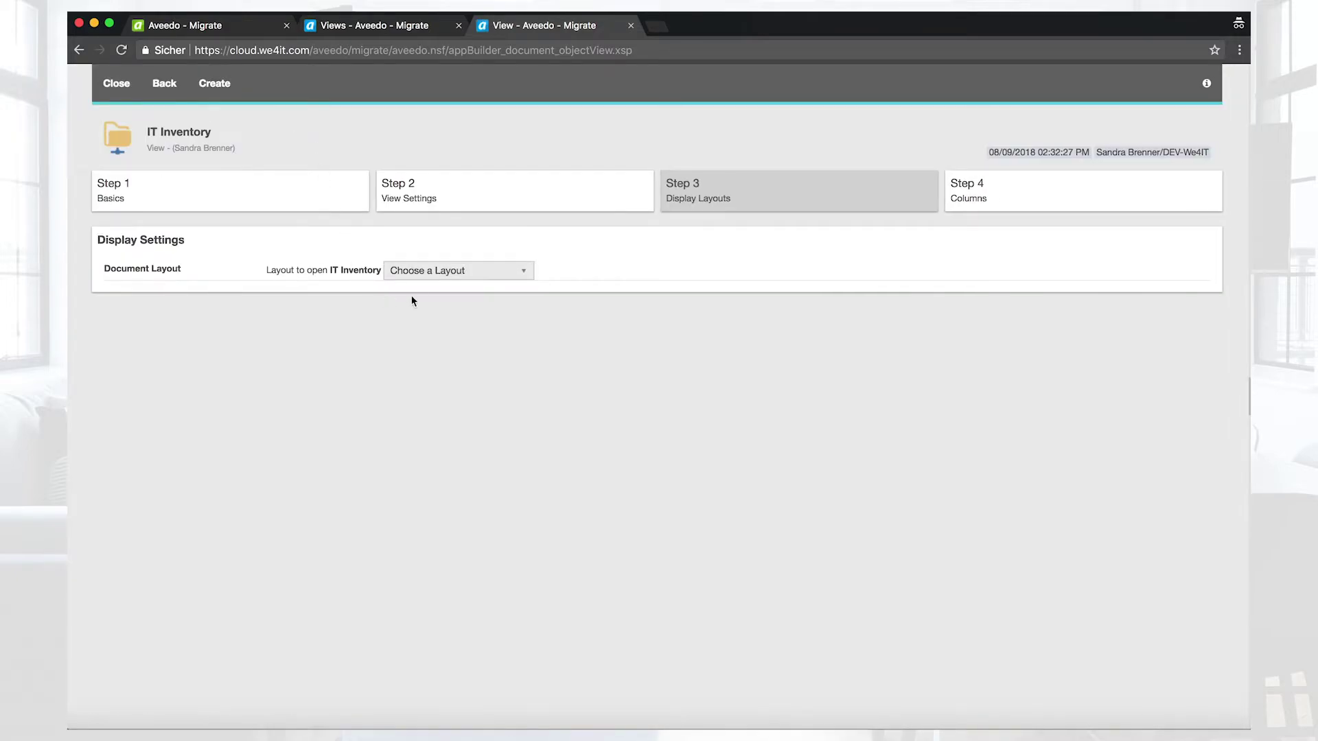
Step: Assign the IT Inventory document layout for opening IT Inventory documents and create the view
click(442, 271)
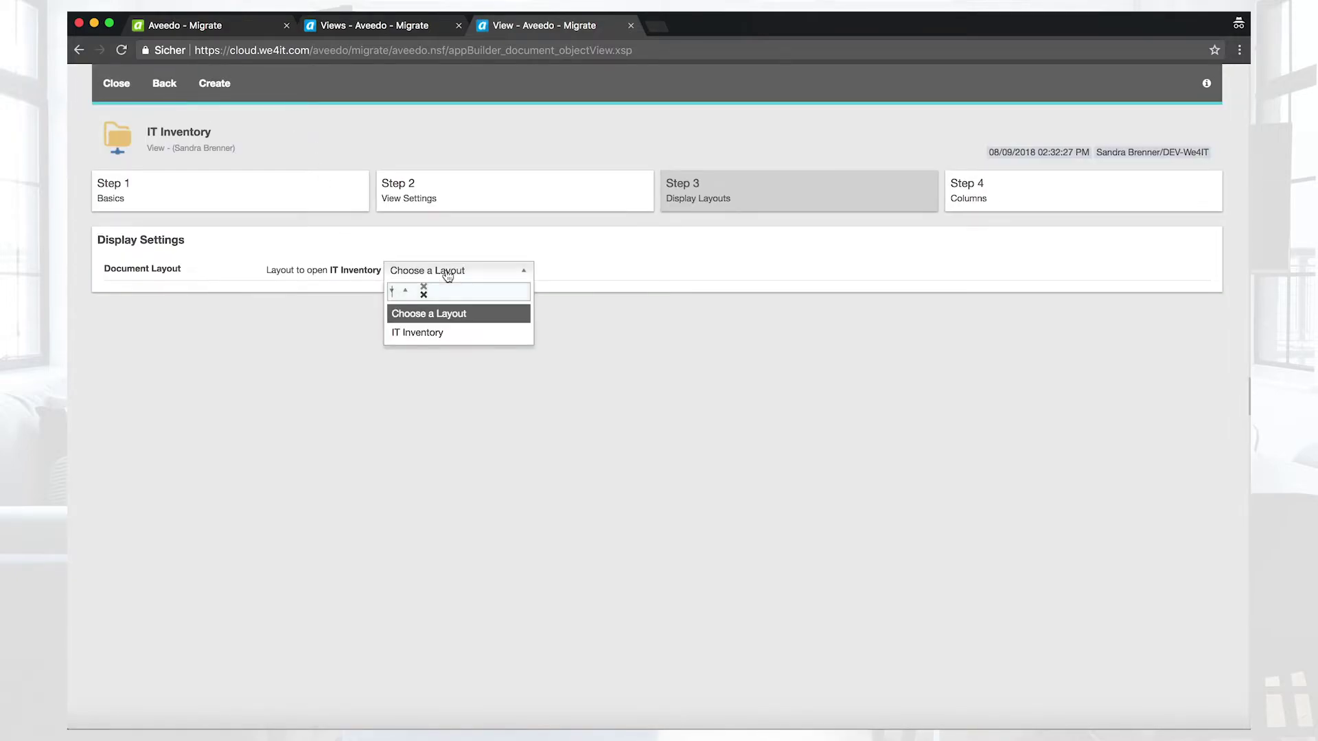
click(432, 333)
click(215, 89)
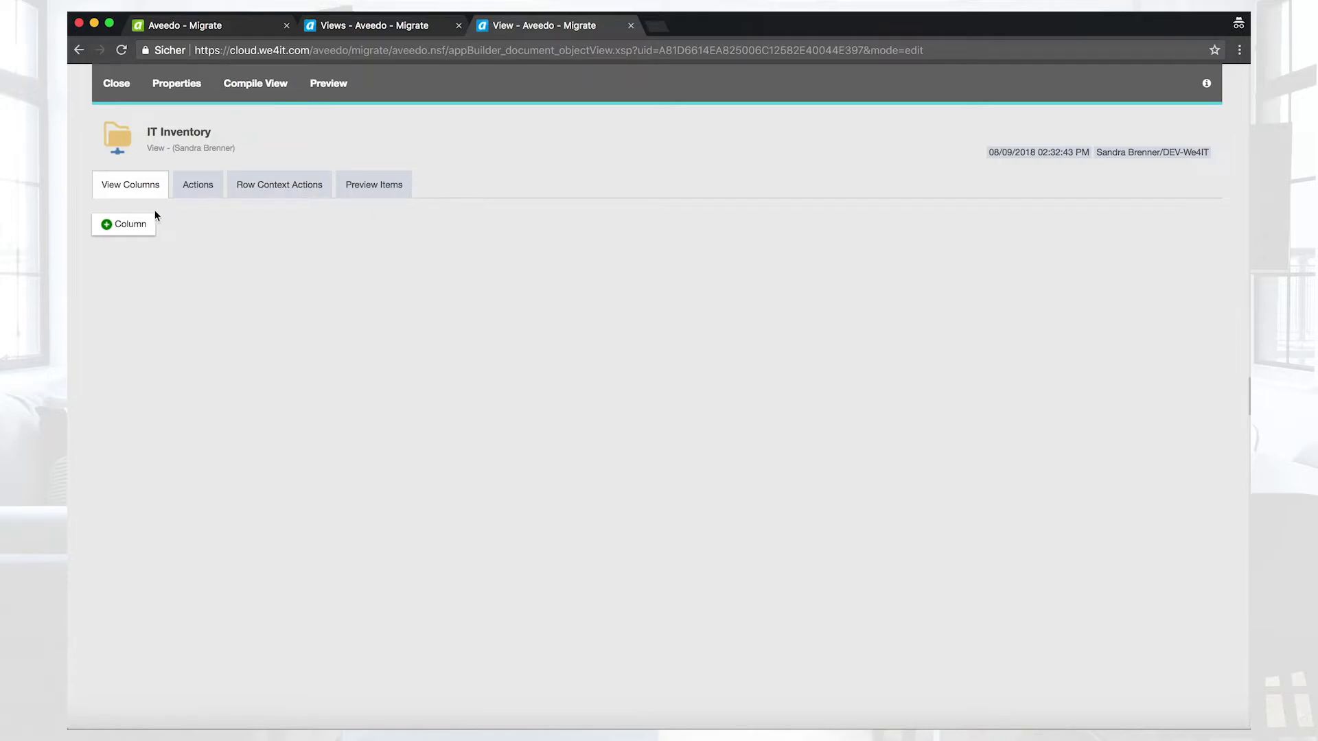
Step: Add a view column with the header "ID" that shows the ID (id) field, and apply it
click(116, 230)
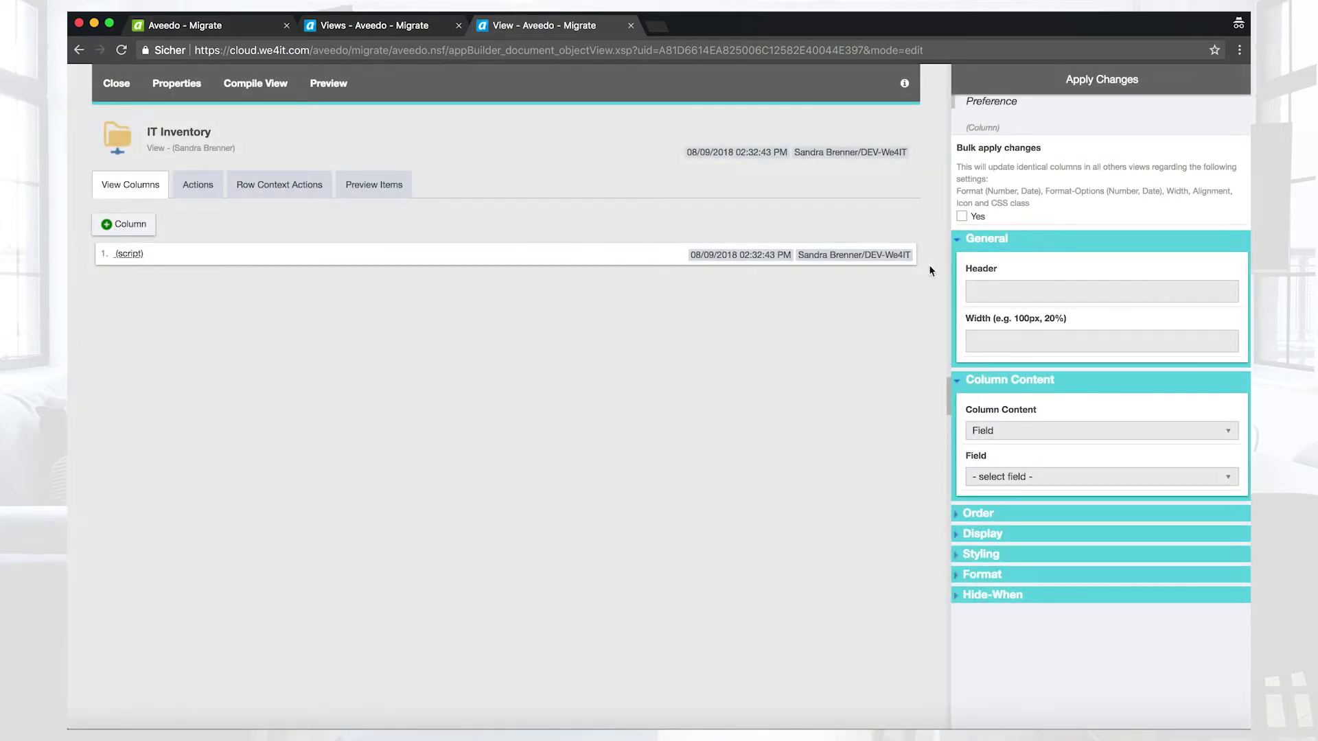
click(1000, 288)
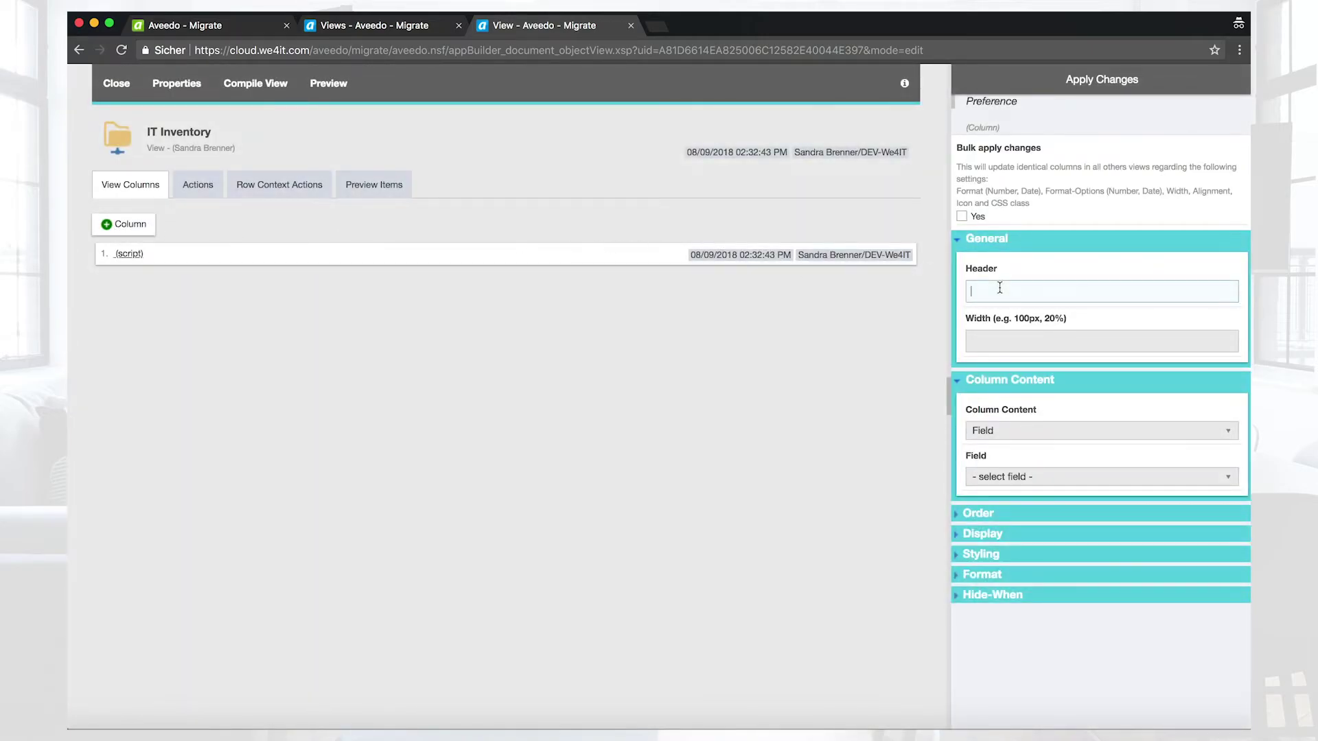
text(ID)
click(1051, 482)
click(1003, 538)
click(1067, 81)
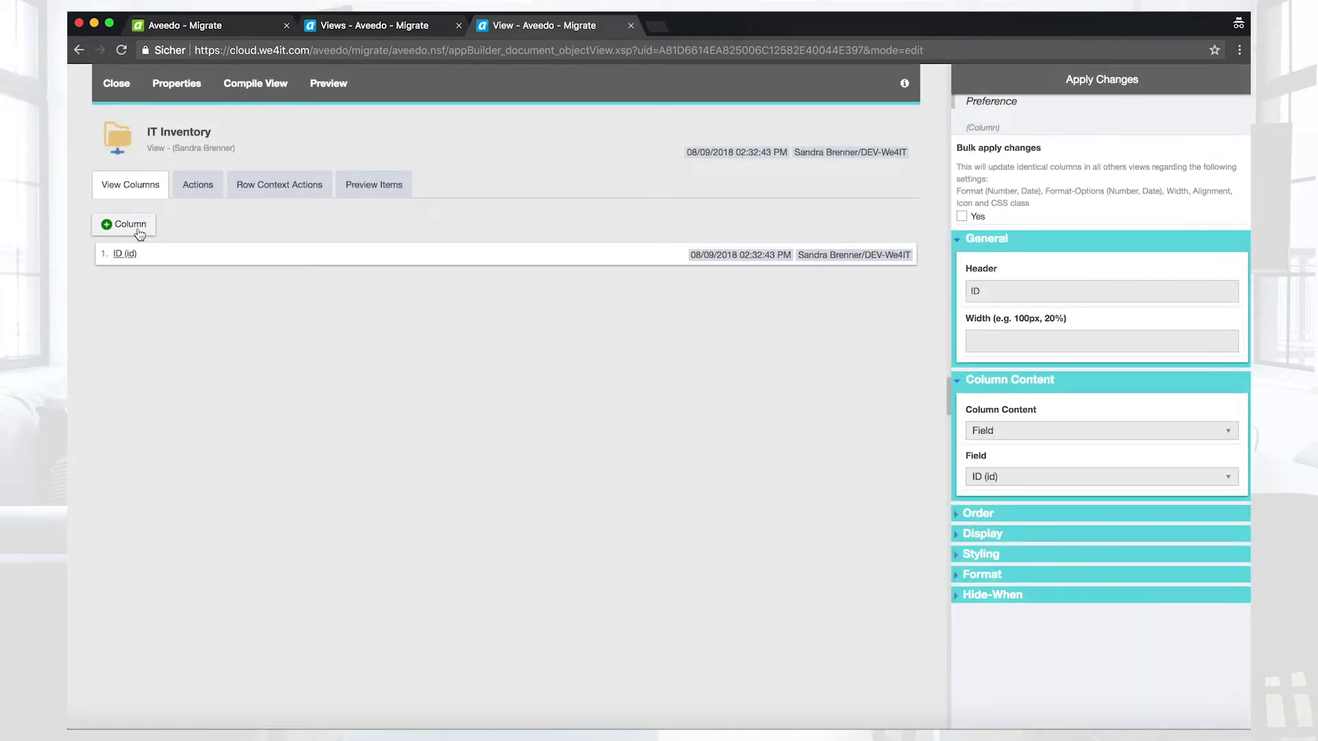
Step: Add a second view column with the header "Name" that shows the Name (name) field, and apply it
click(137, 231)
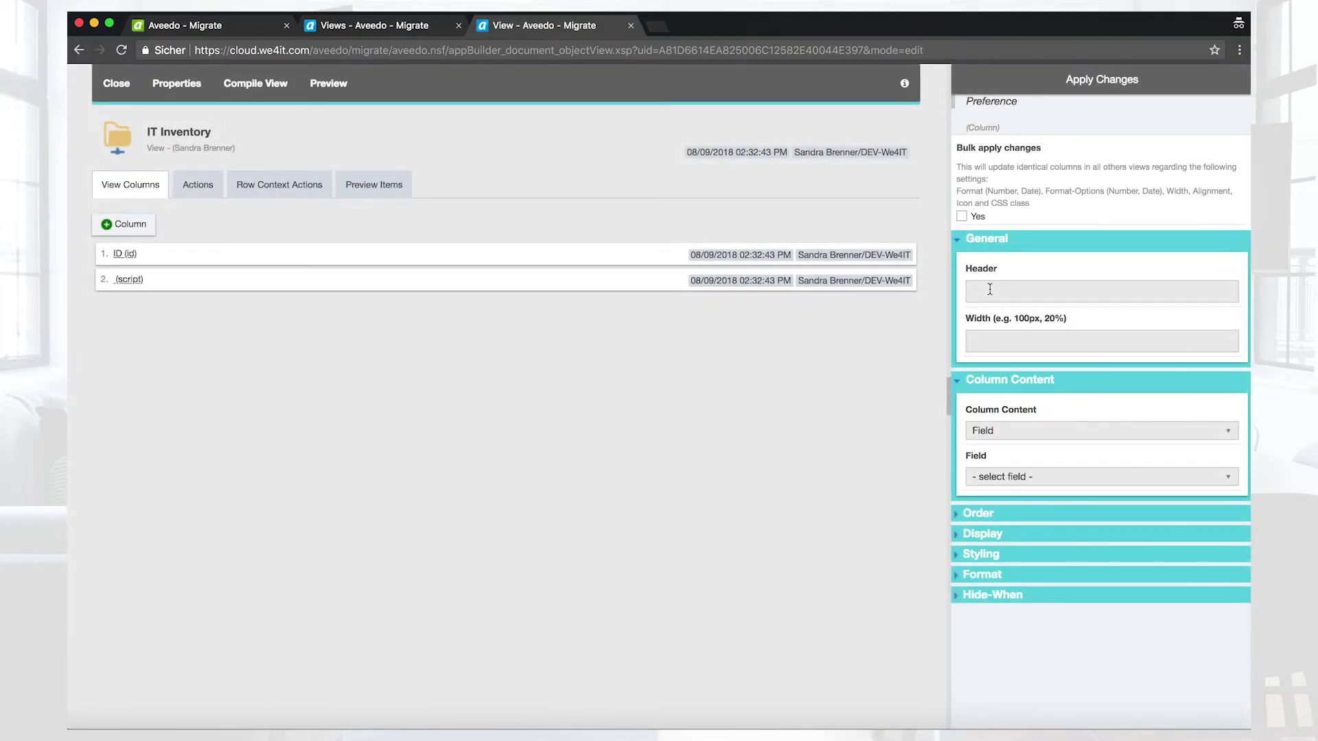
click(1020, 293)
text(Name)
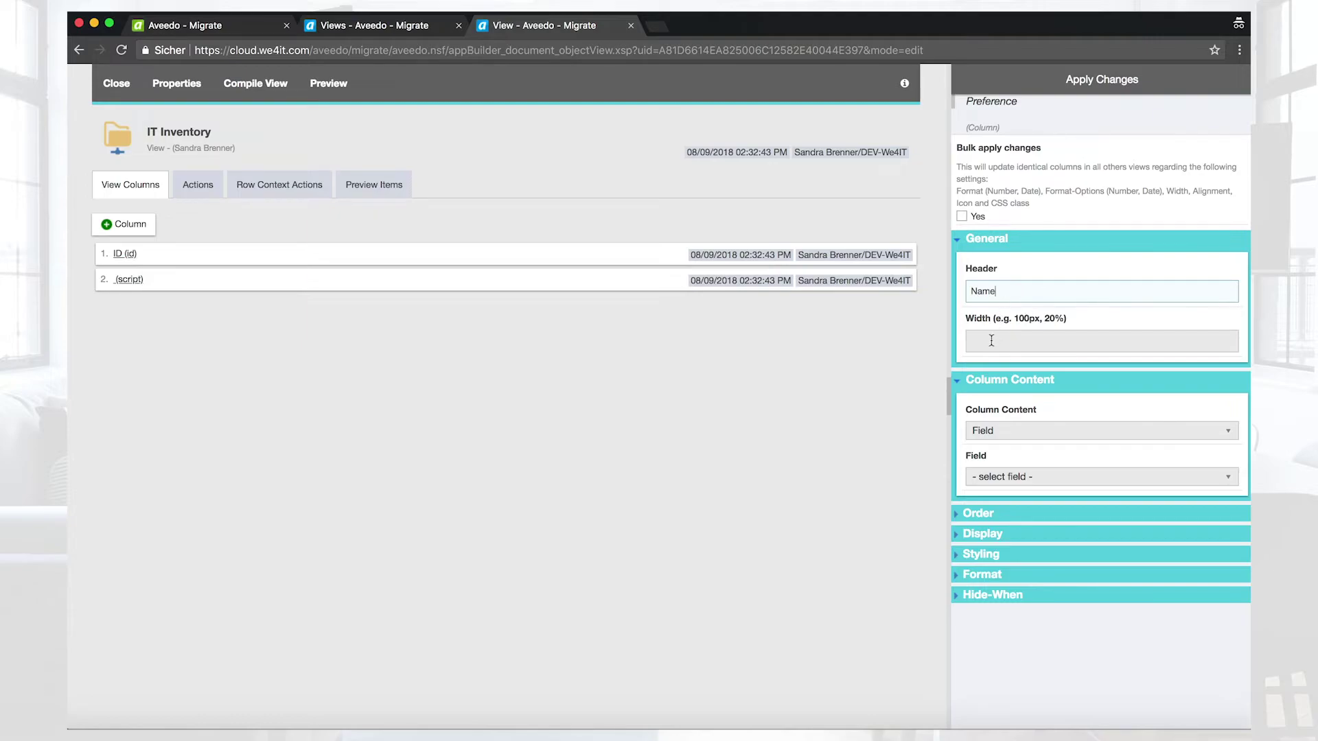
click(982, 478)
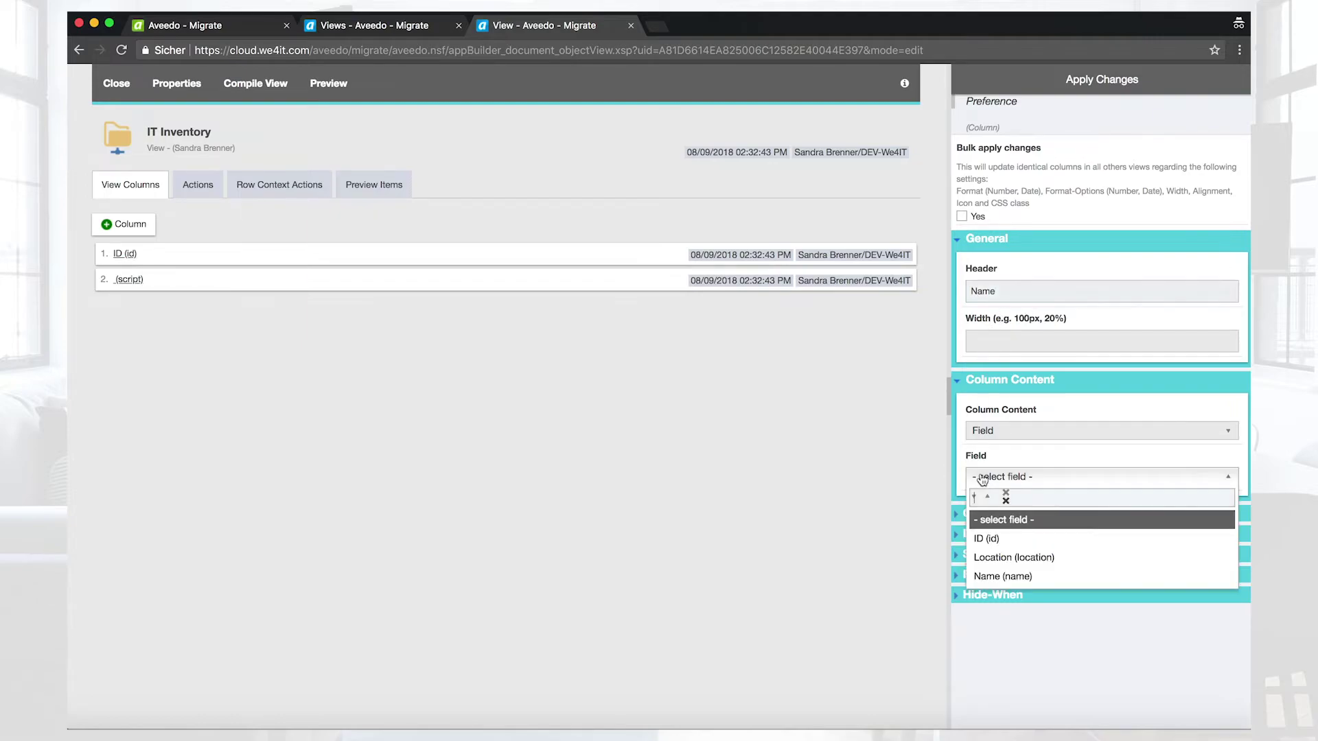
click(979, 577)
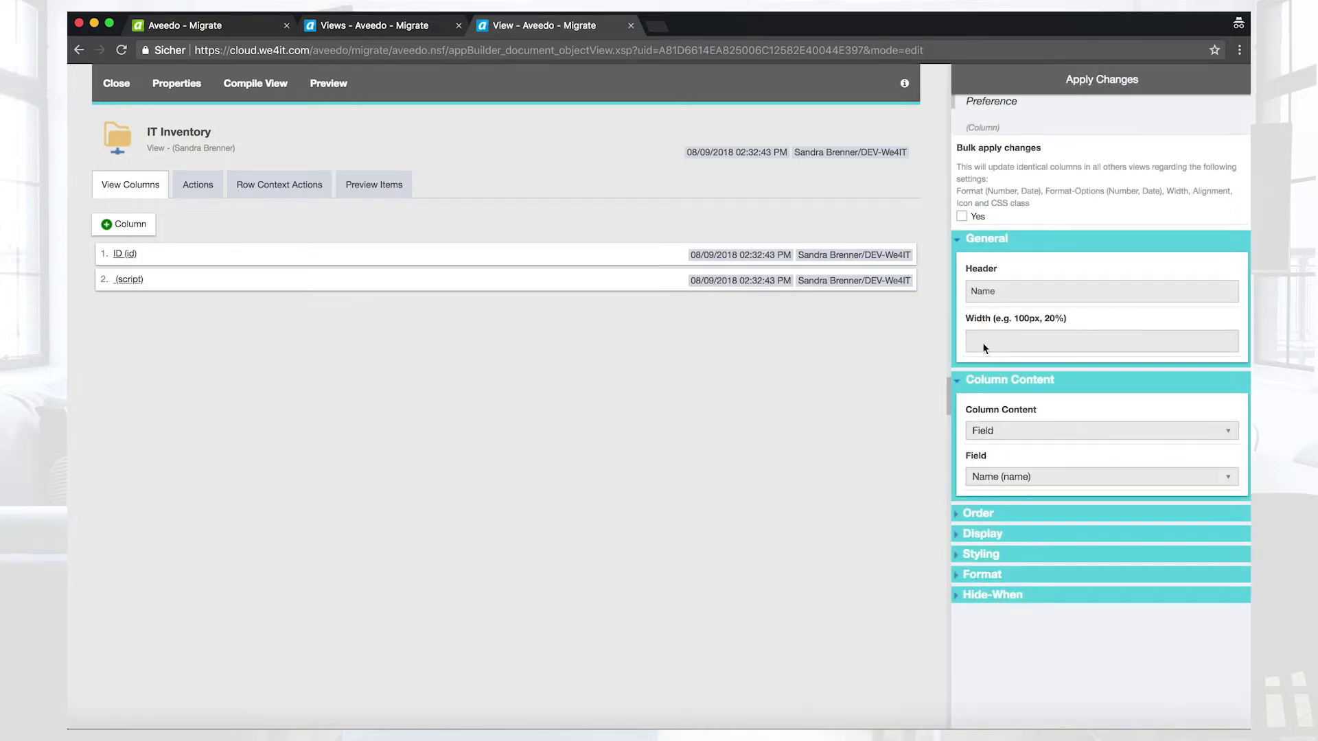
click(1021, 93)
Step: Add a third view column with the header "Location" that shows the Location (location) field, and apply it
click(132, 224)
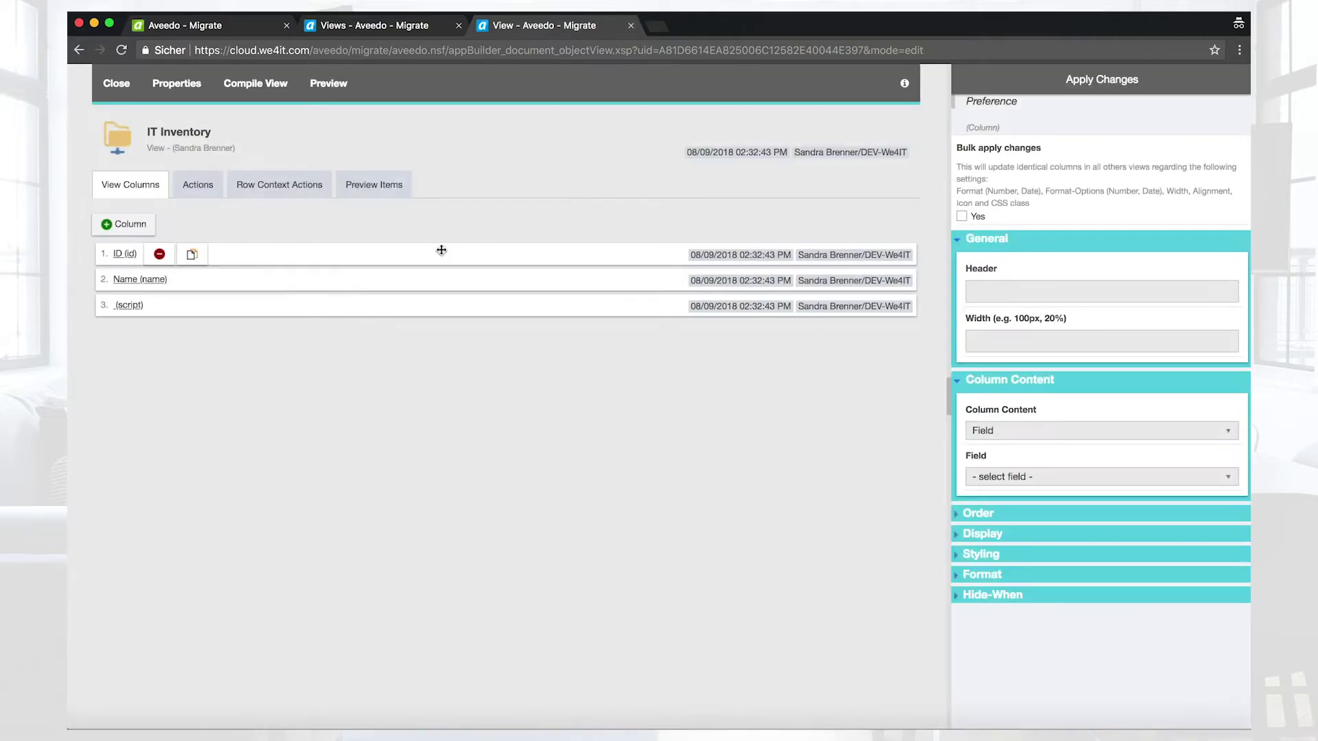
click(988, 294)
text(Location)
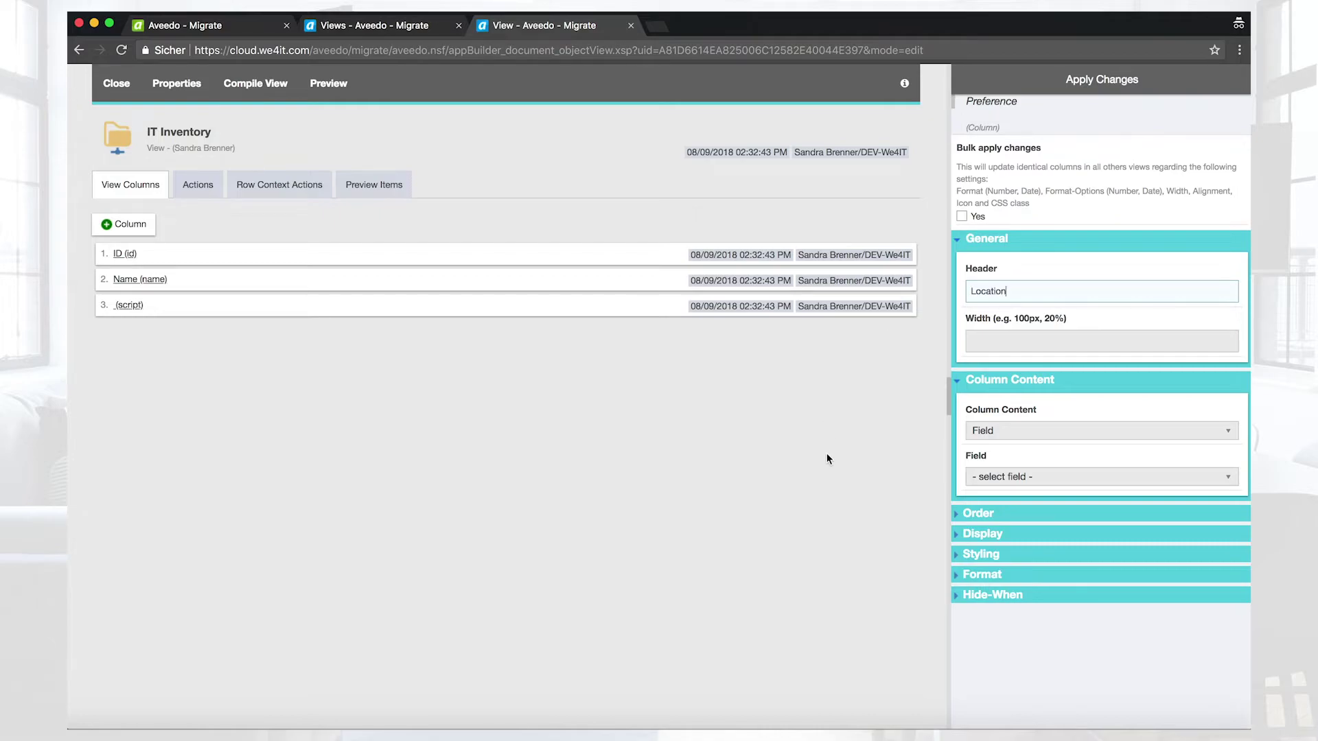
click(1024, 478)
click(1012, 558)
click(1030, 85)
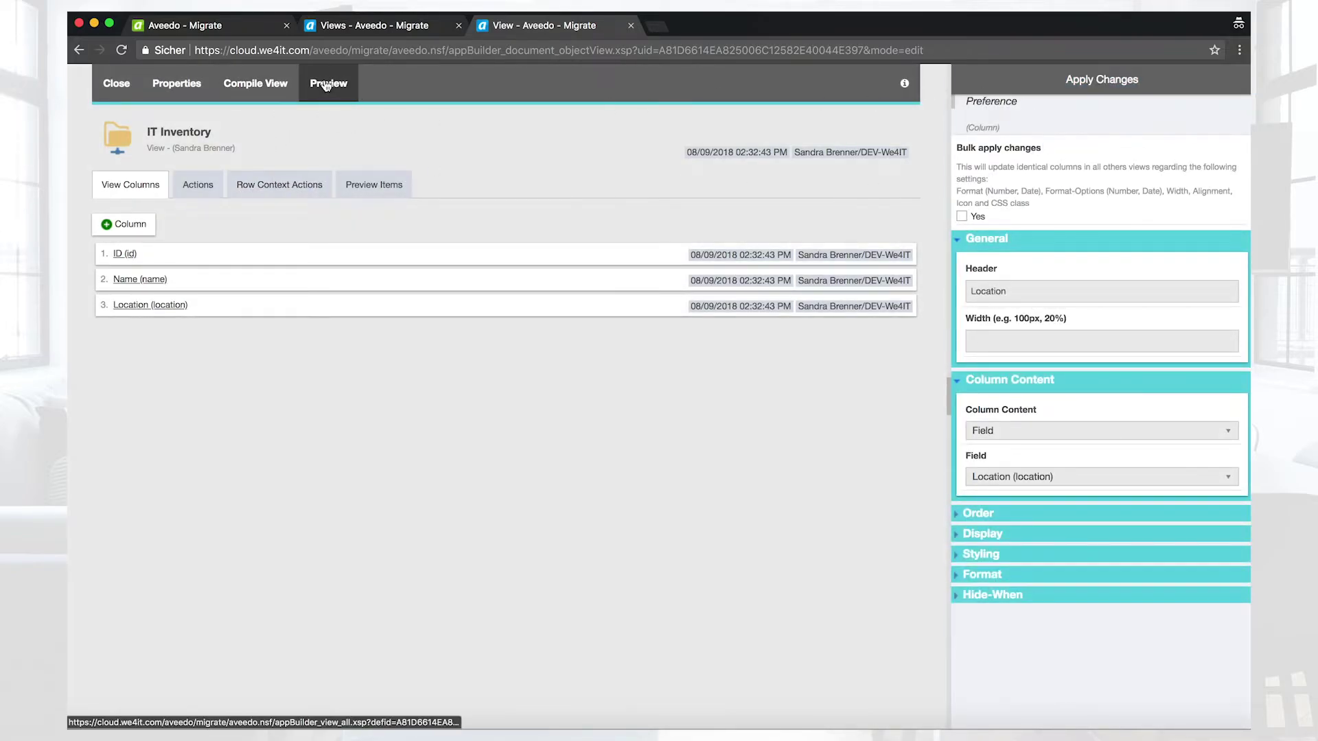
Step: Compile the IT Inventory view and check it in a preview, closing both the preview and the view design
click(268, 88)
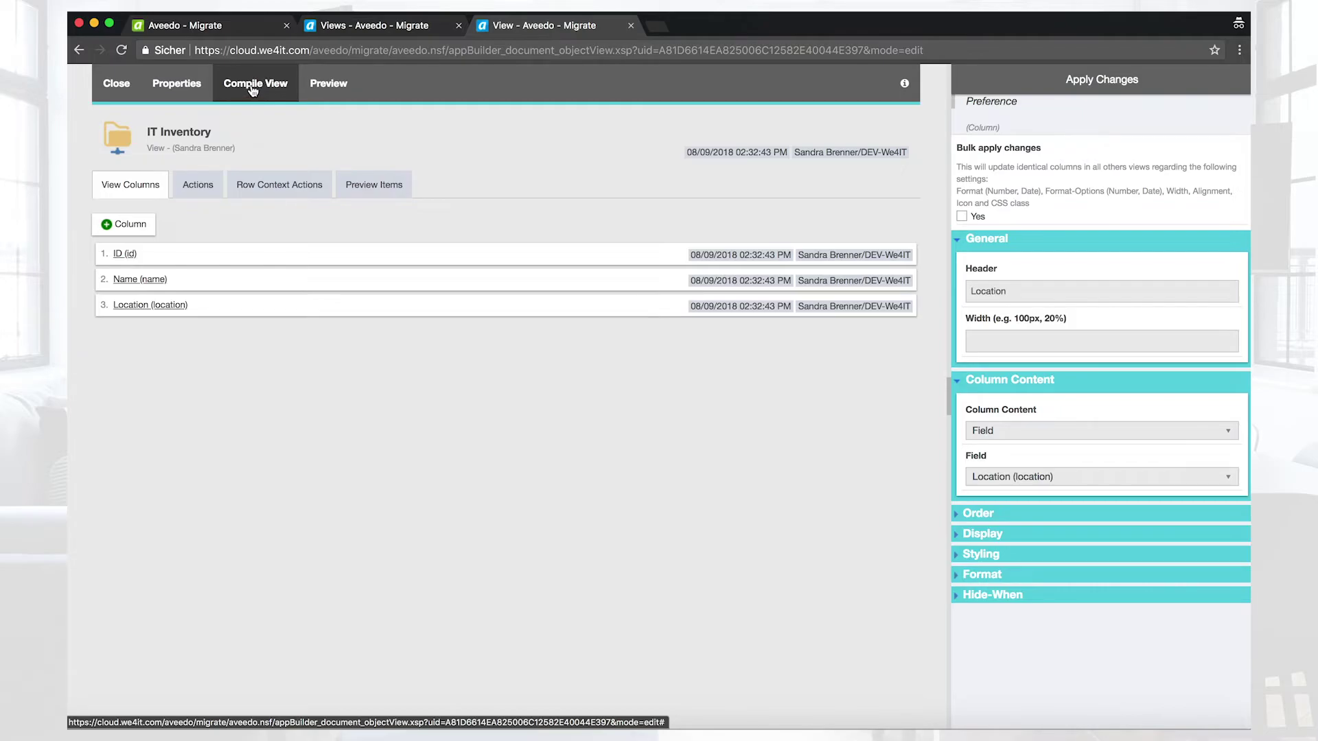
click(254, 88)
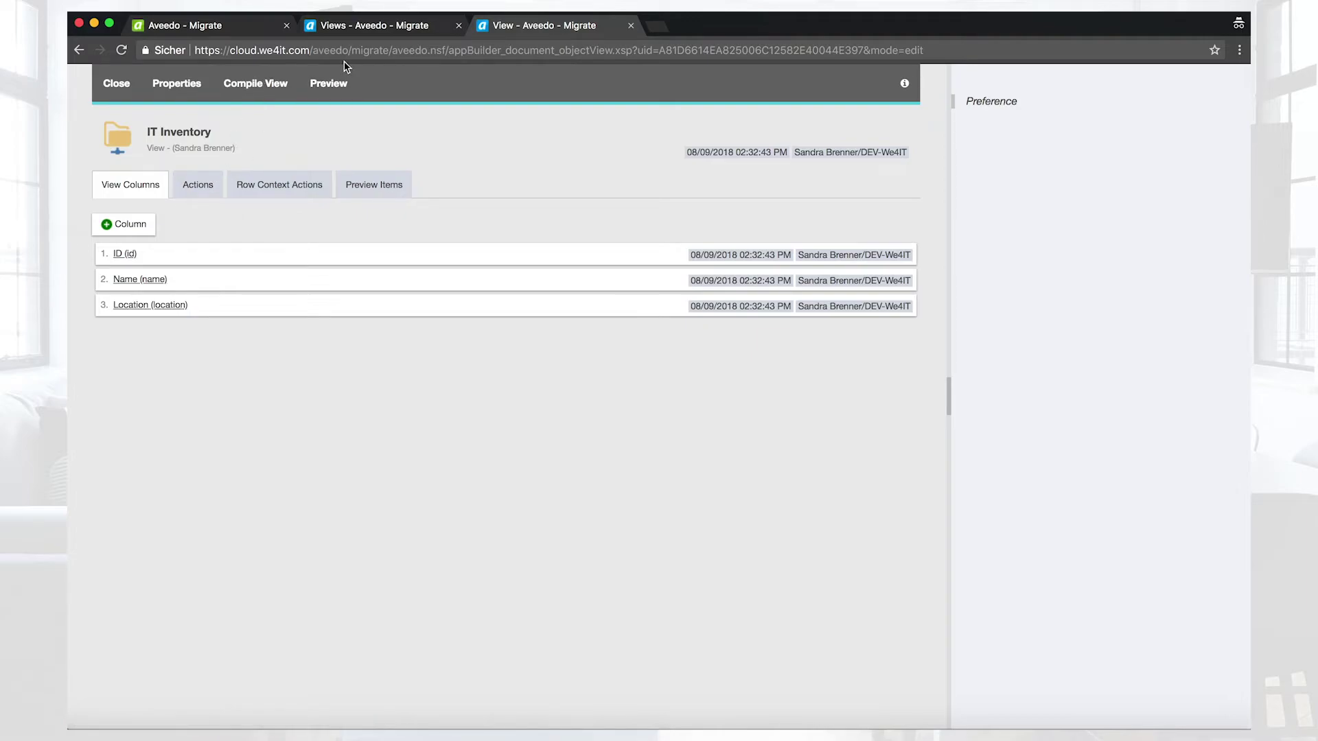
click(339, 85)
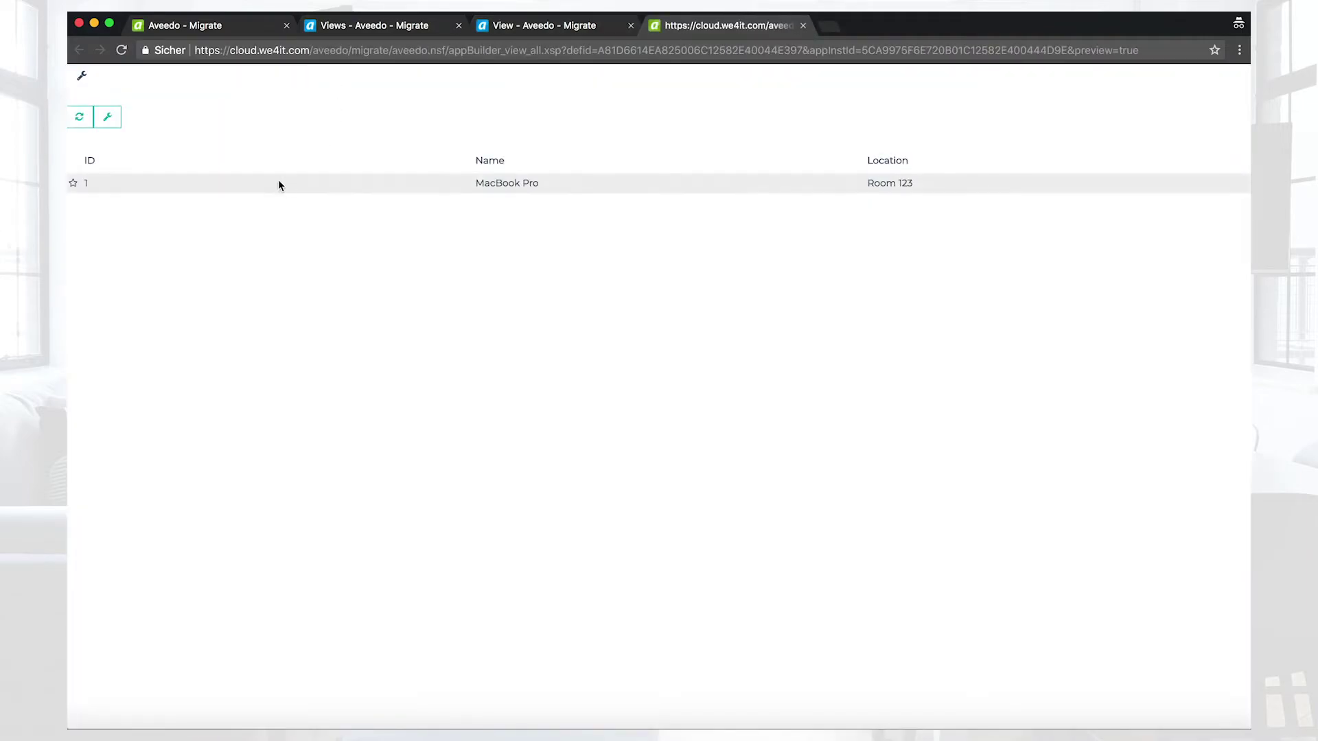
click(82, 76)
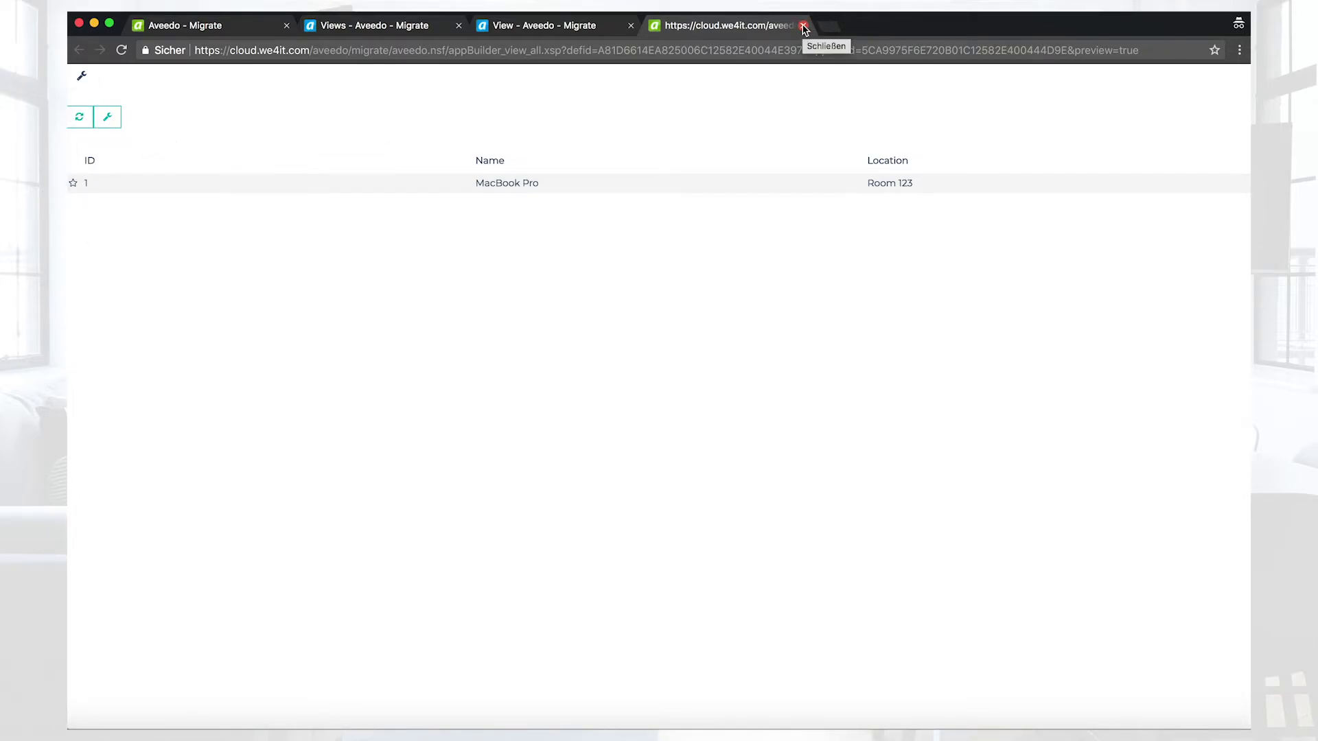
click(804, 26)
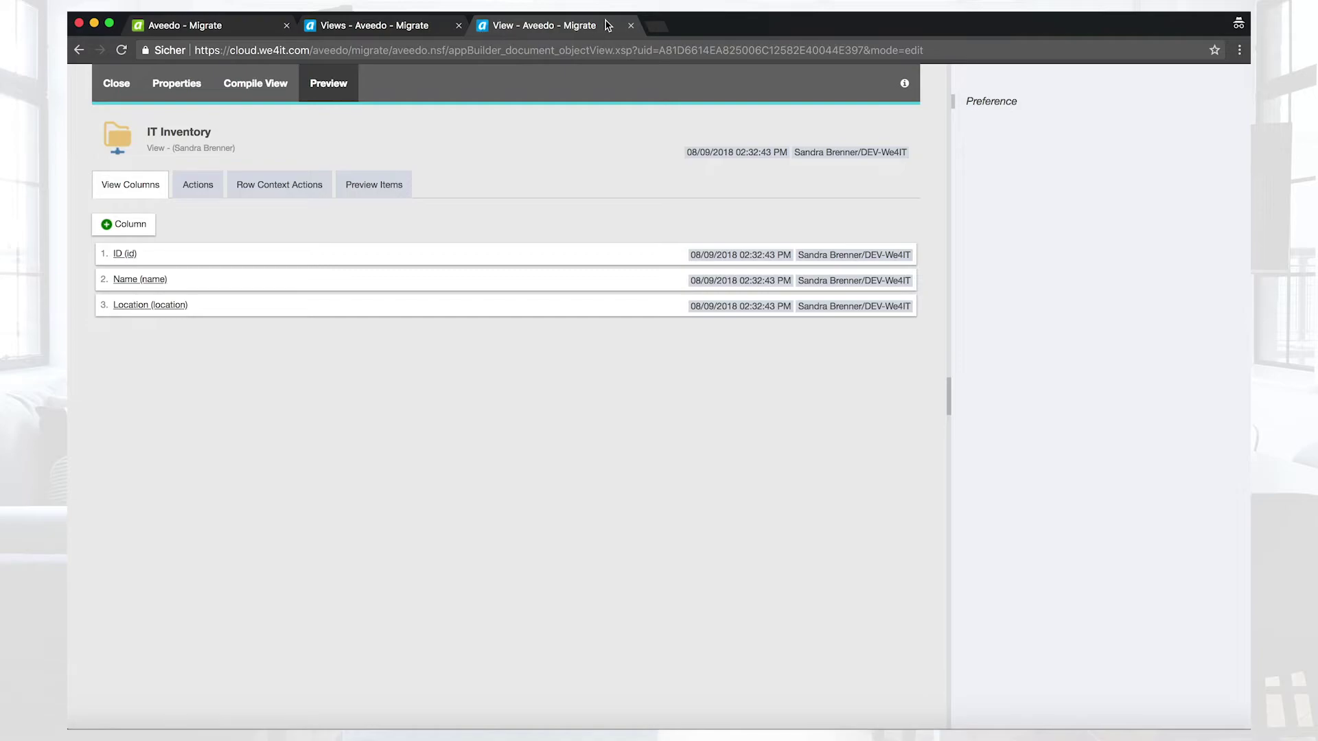
click(631, 26)
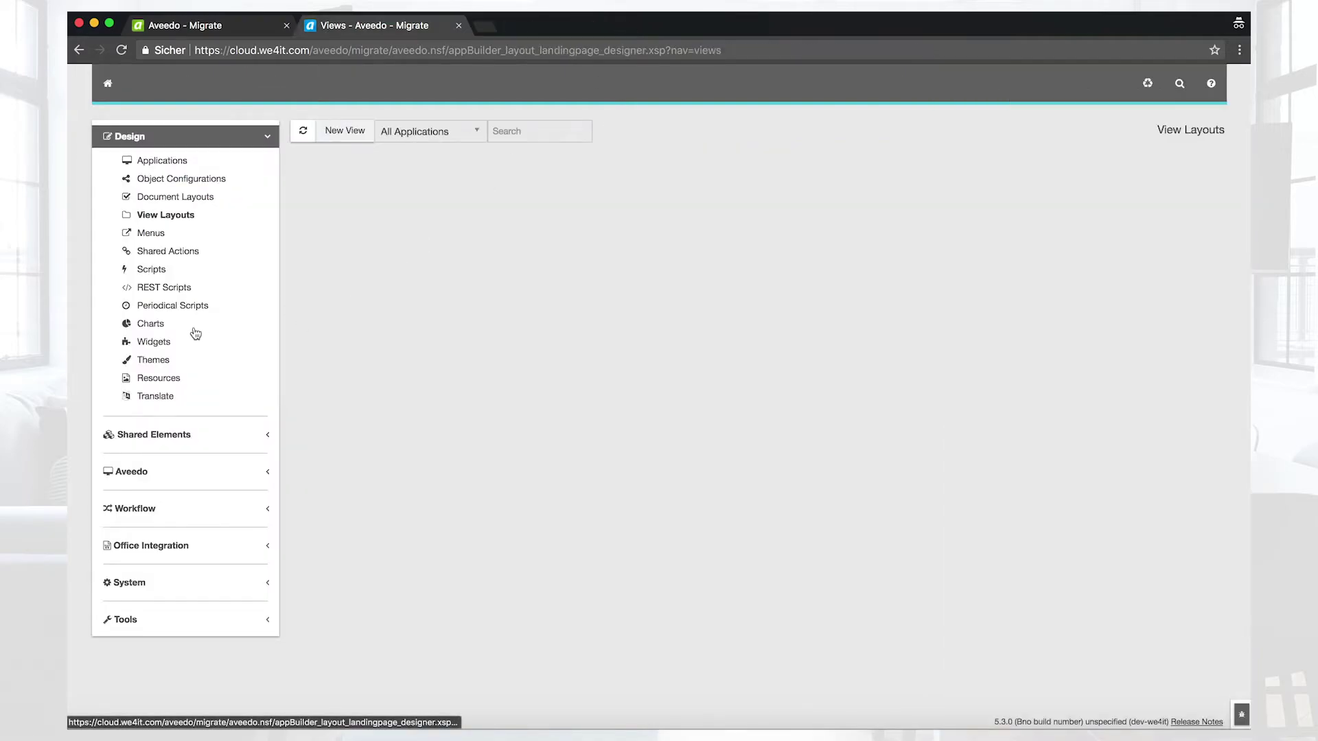
Step: Open the IT Inventory application for editing and set its start page to "IT Inventory / IT Inventory"
click(173, 163)
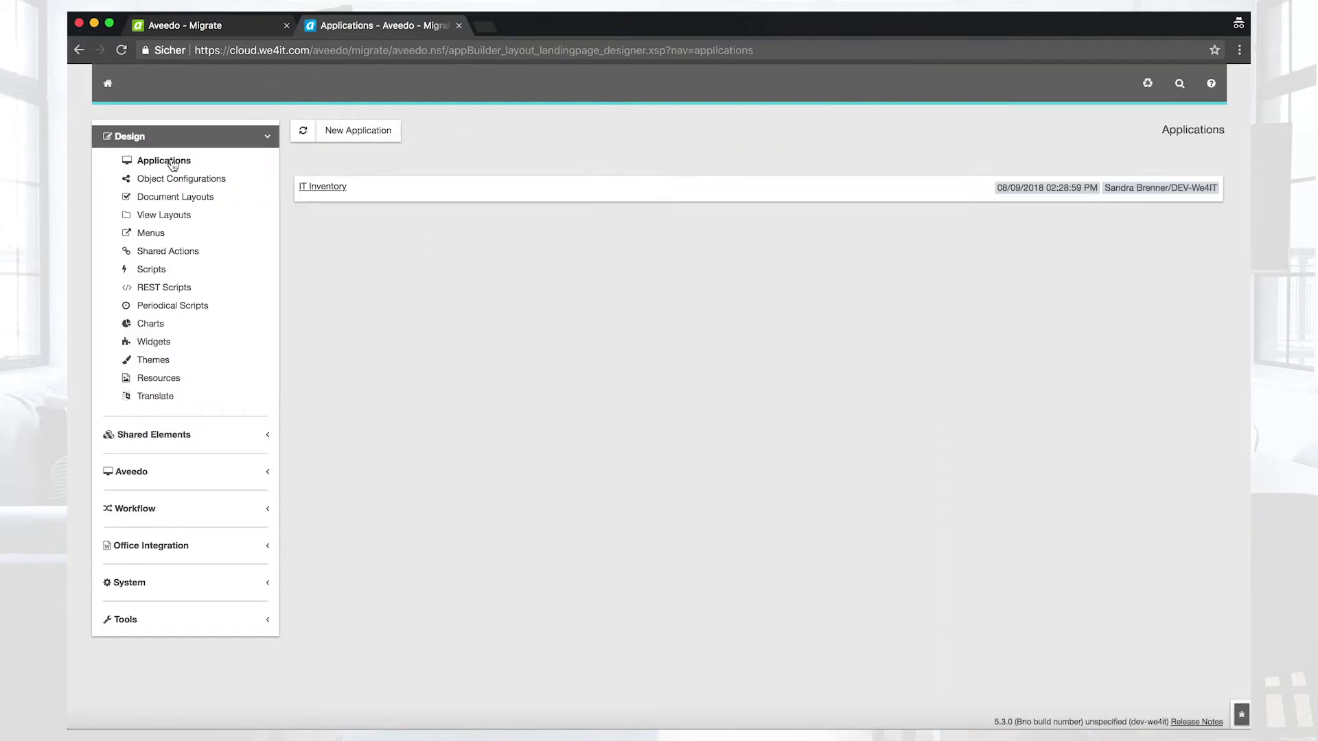
click(321, 186)
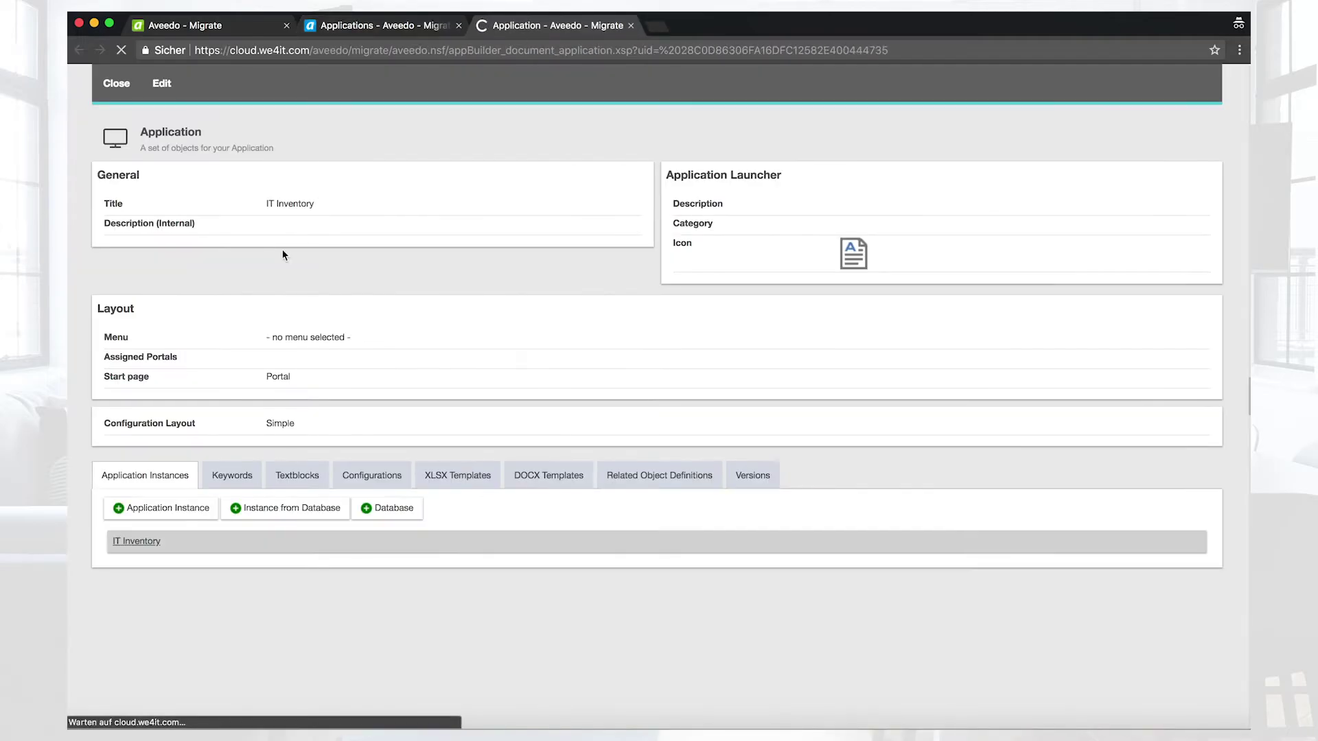
click(158, 95)
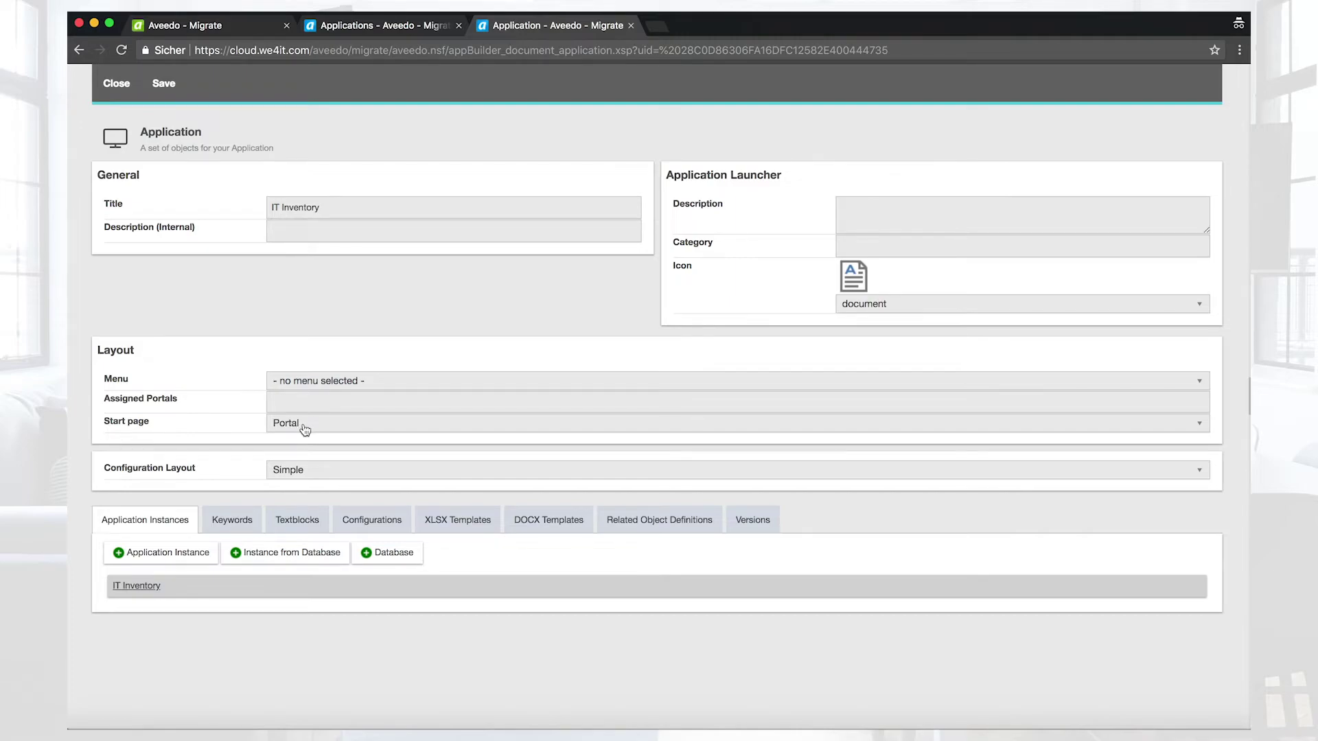
click(304, 427)
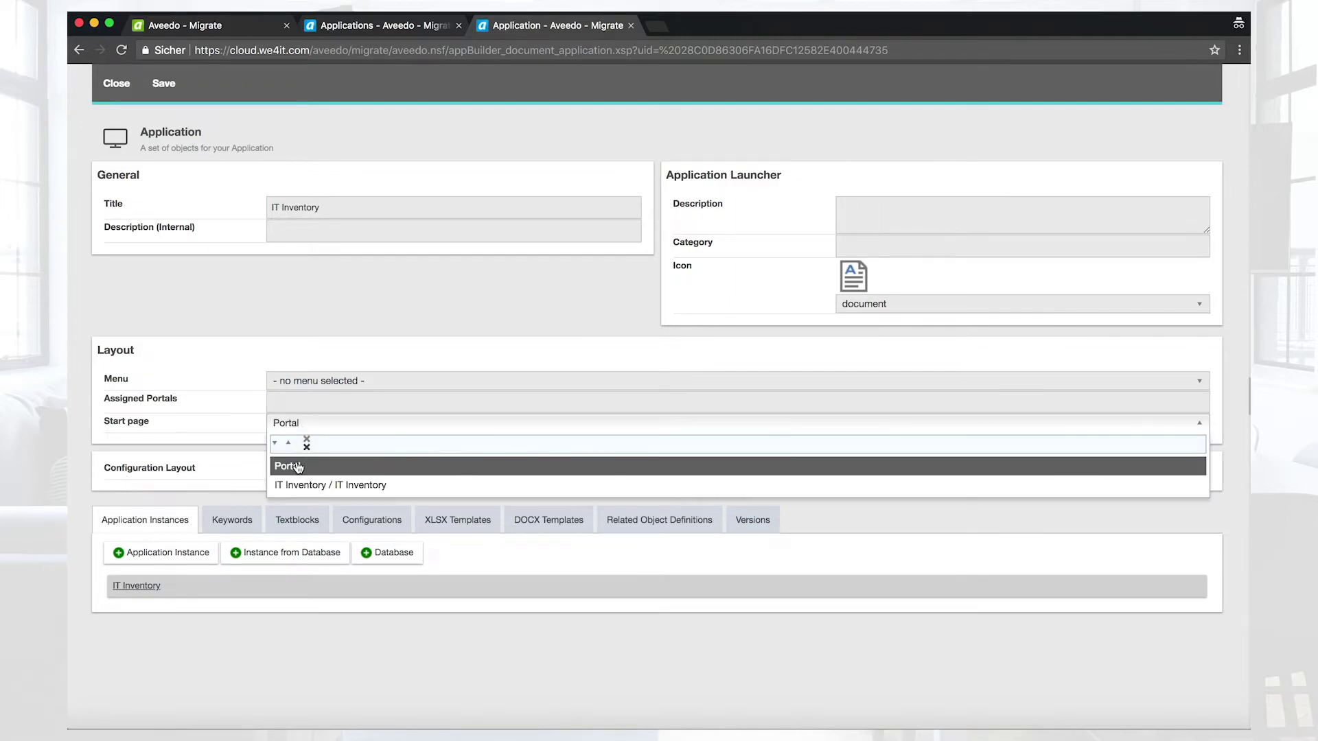
click(384, 486)
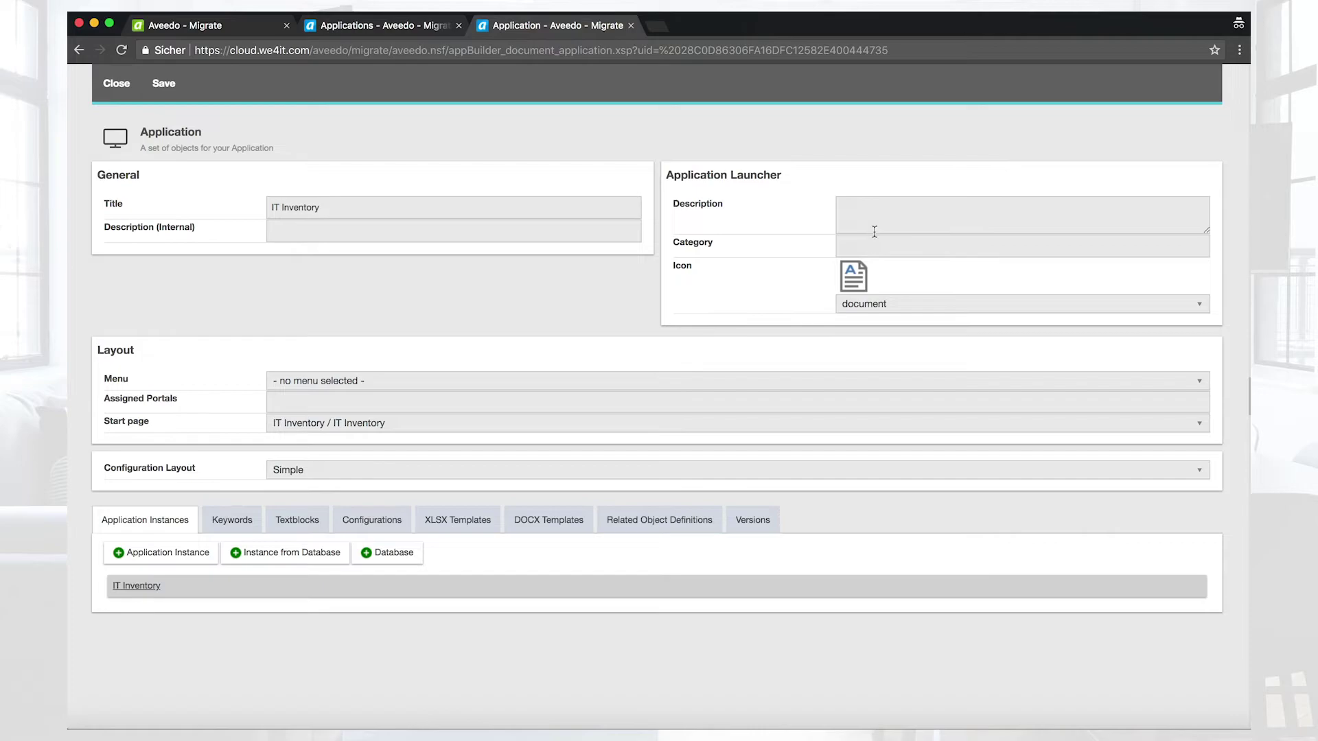
Step: Give the application launcher the description "Macs, PCs and more" and the workstation icon
click(885, 214)
text(Macs)
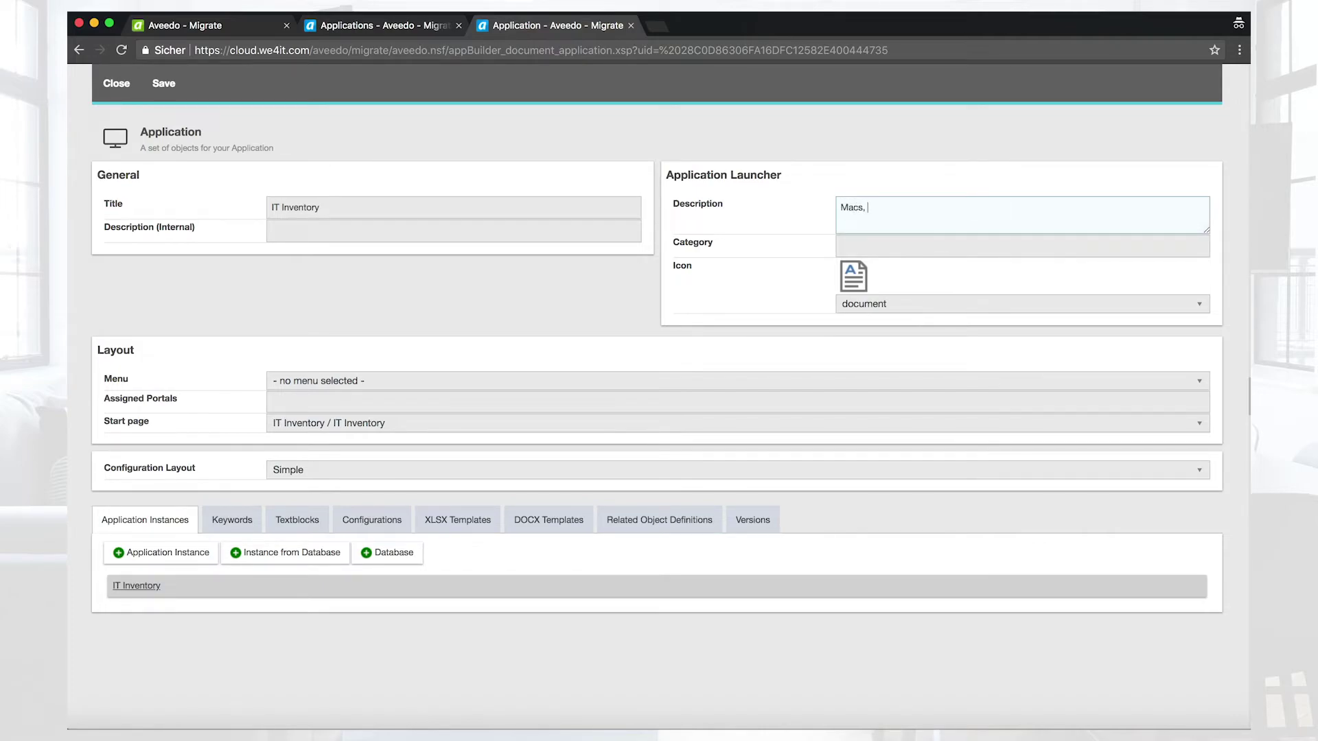
text(, PCs and more)
click(886, 305)
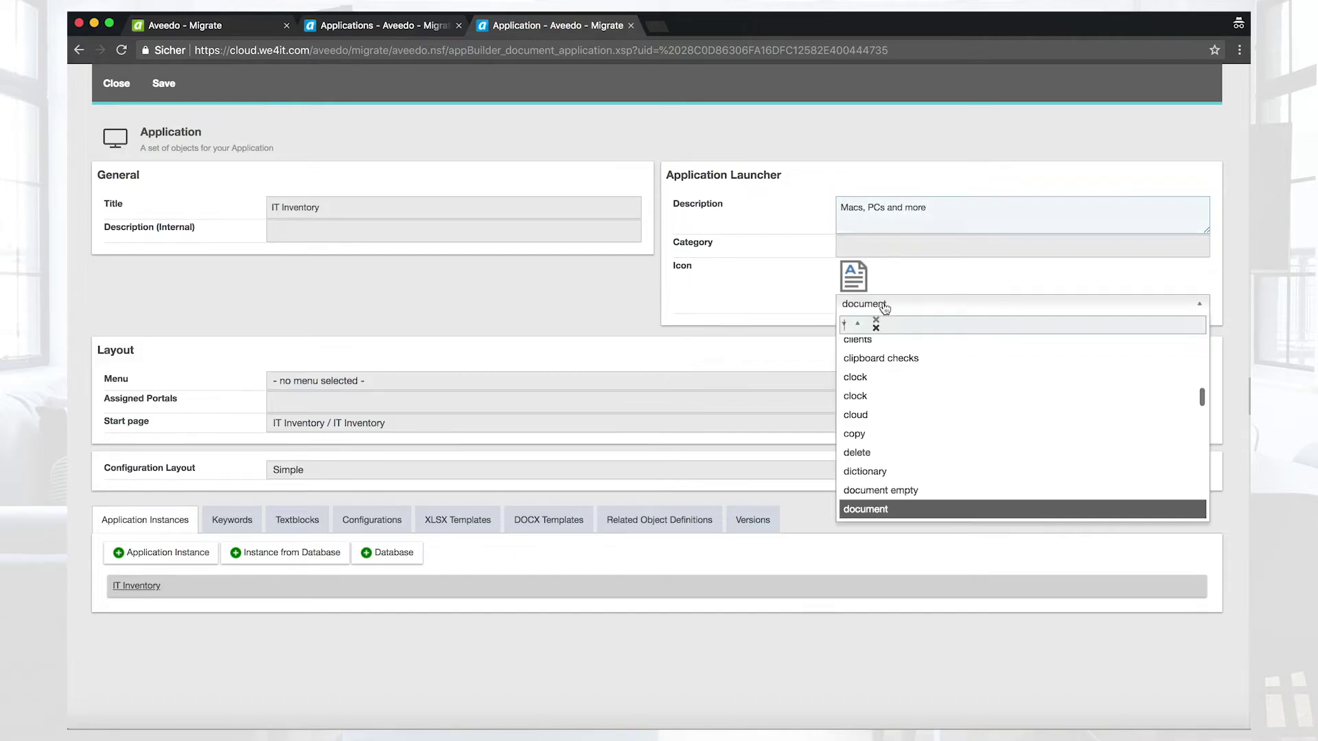
text(work)
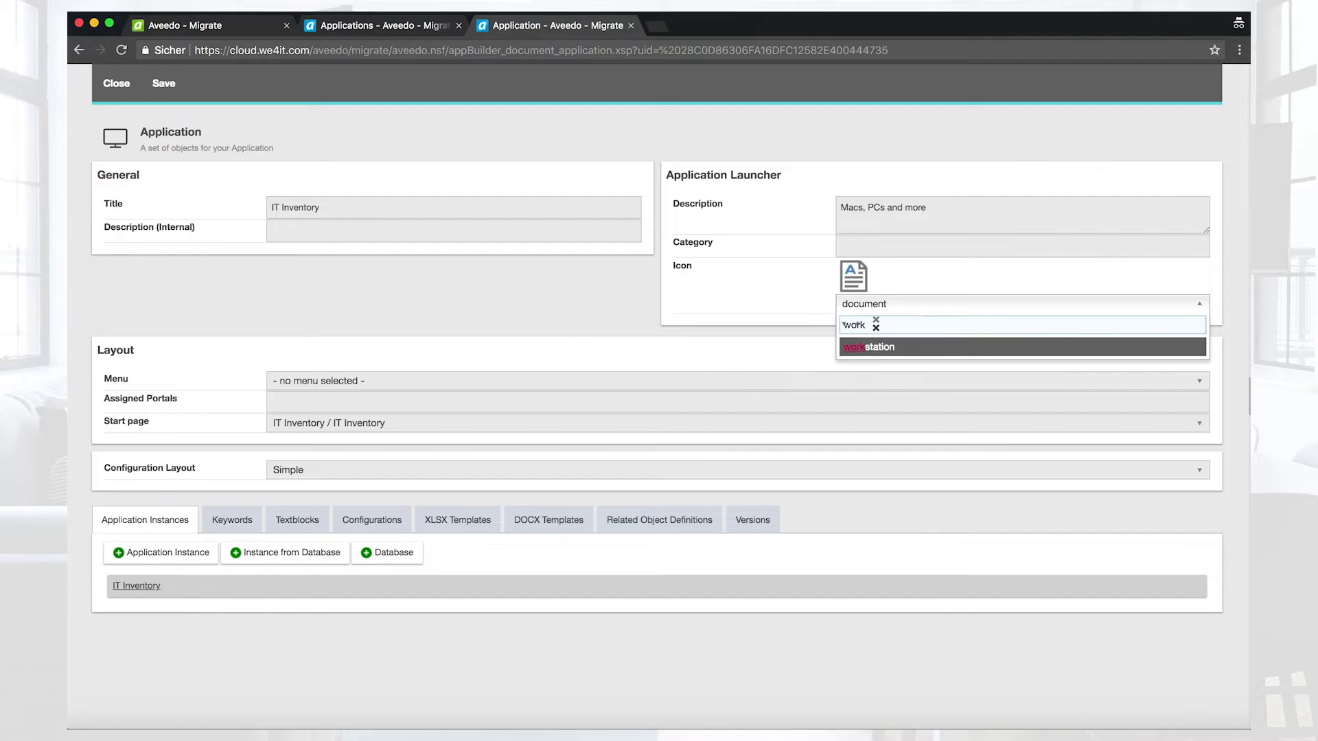
click(858, 347)
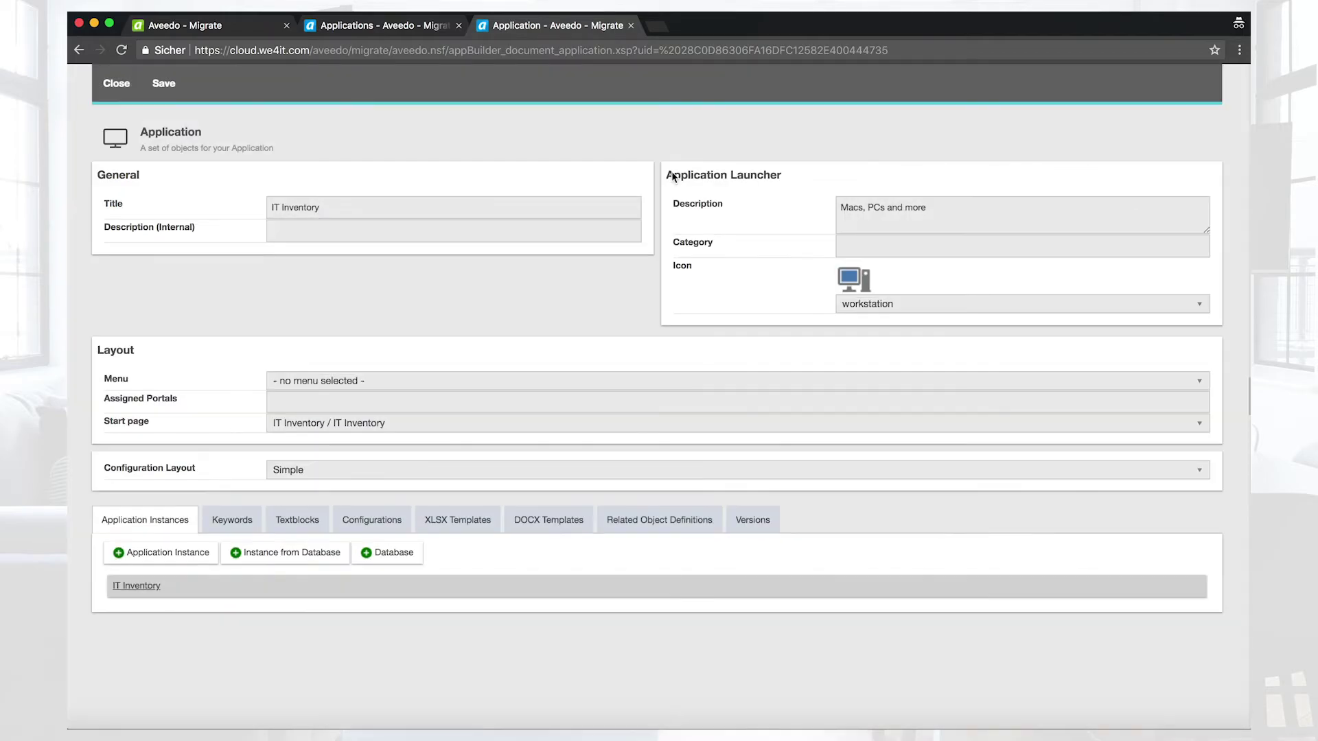
Step: Save and close the IT Inventory application settings, and launch IT Inventory from the reloaded Aveedo - Migrate launcher page
click(164, 84)
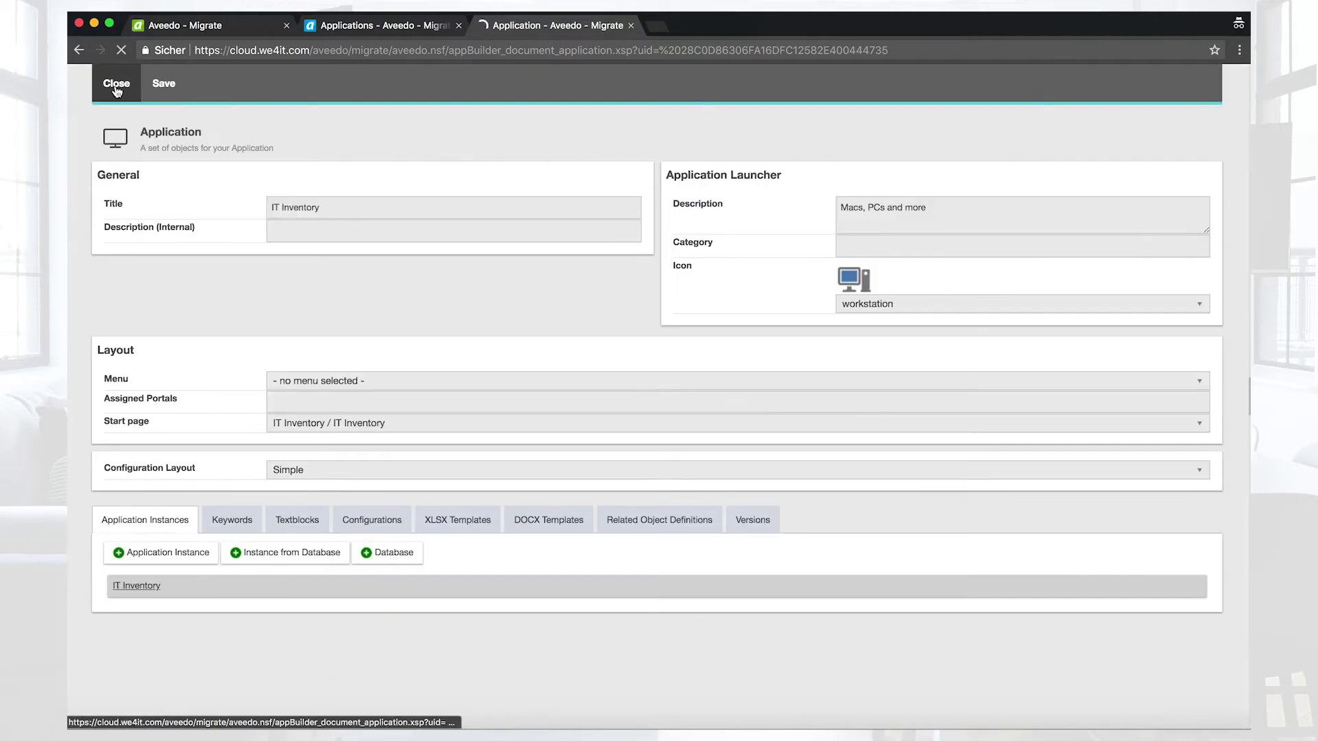
click(116, 83)
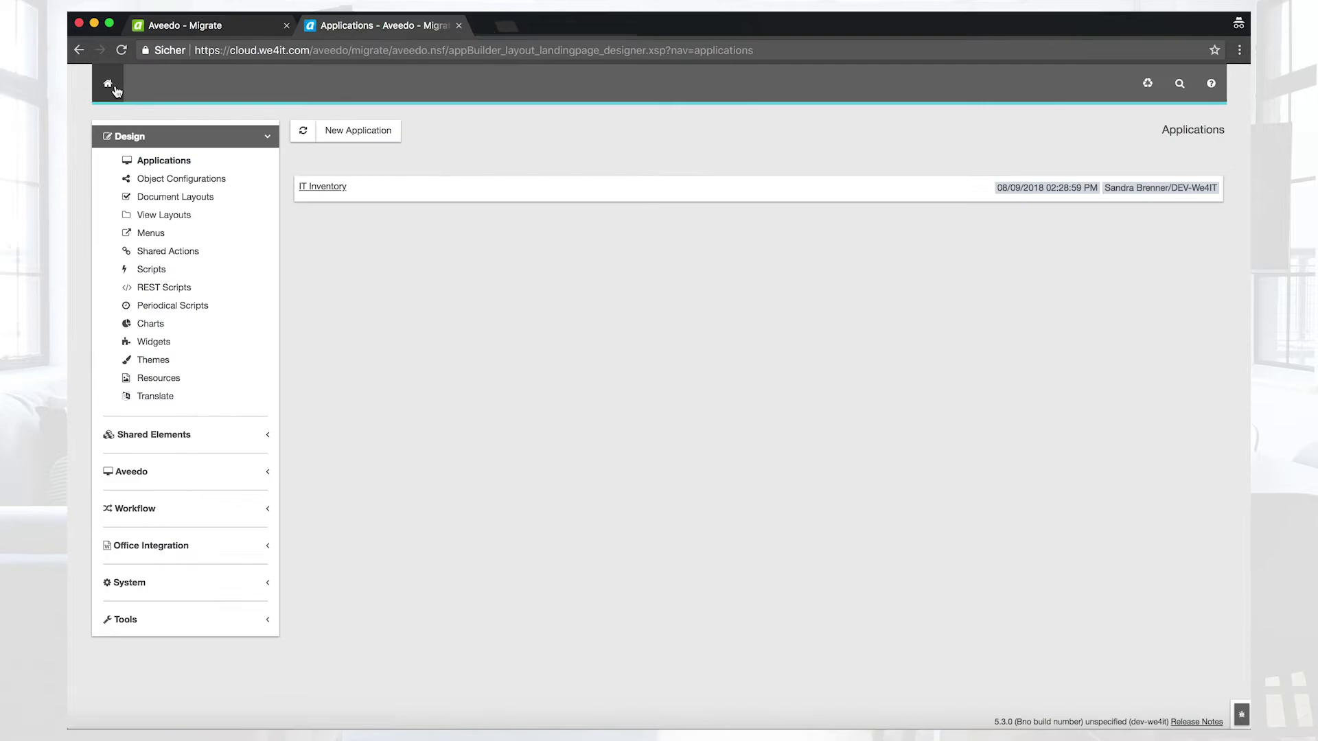
click(240, 27)
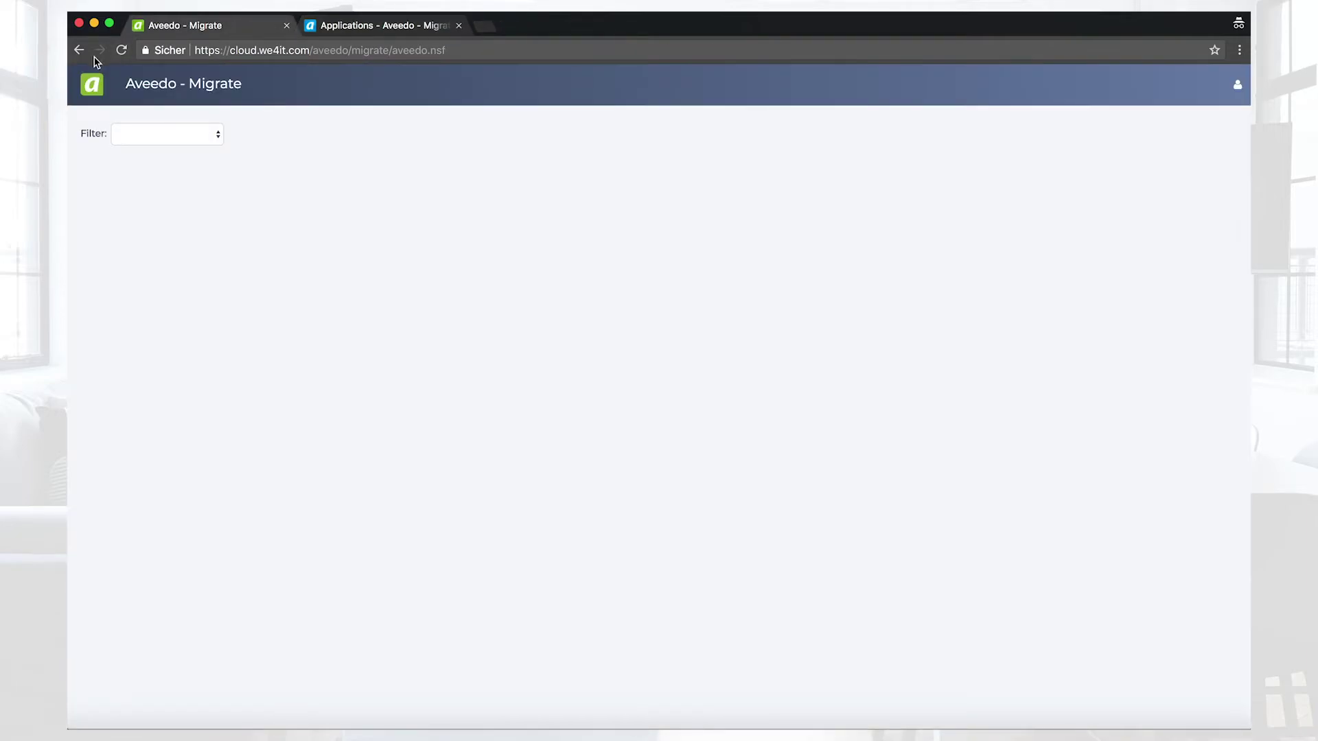
click(121, 50)
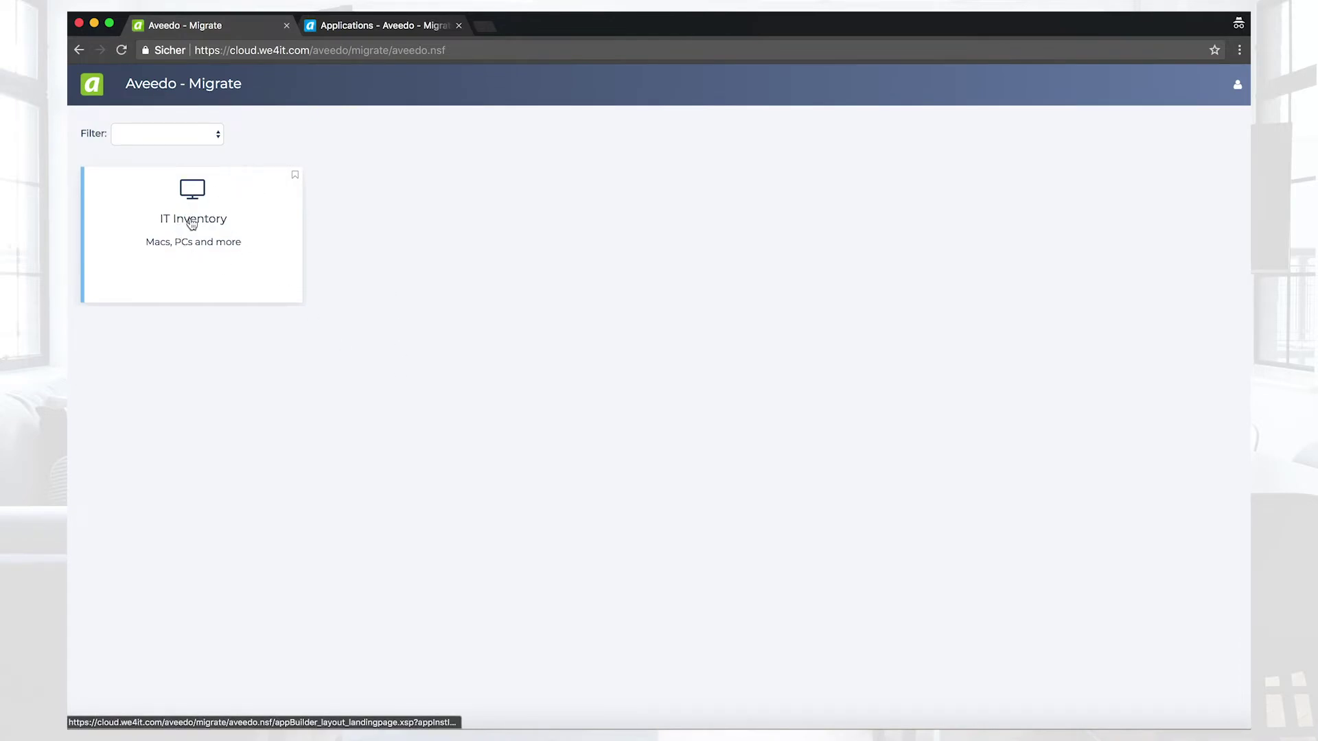
click(191, 222)
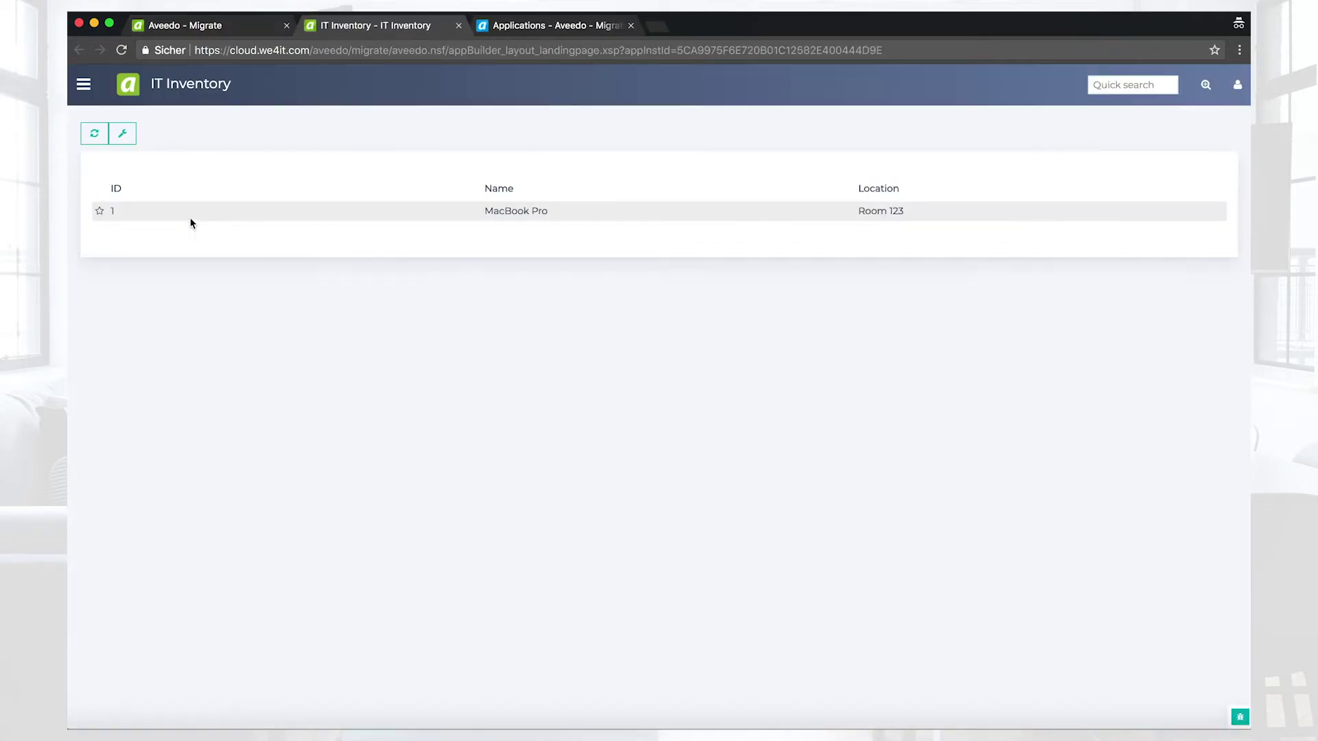
Step: Open the MacBook Pro entry from the inventory list to view its document, and close it again
click(516, 211)
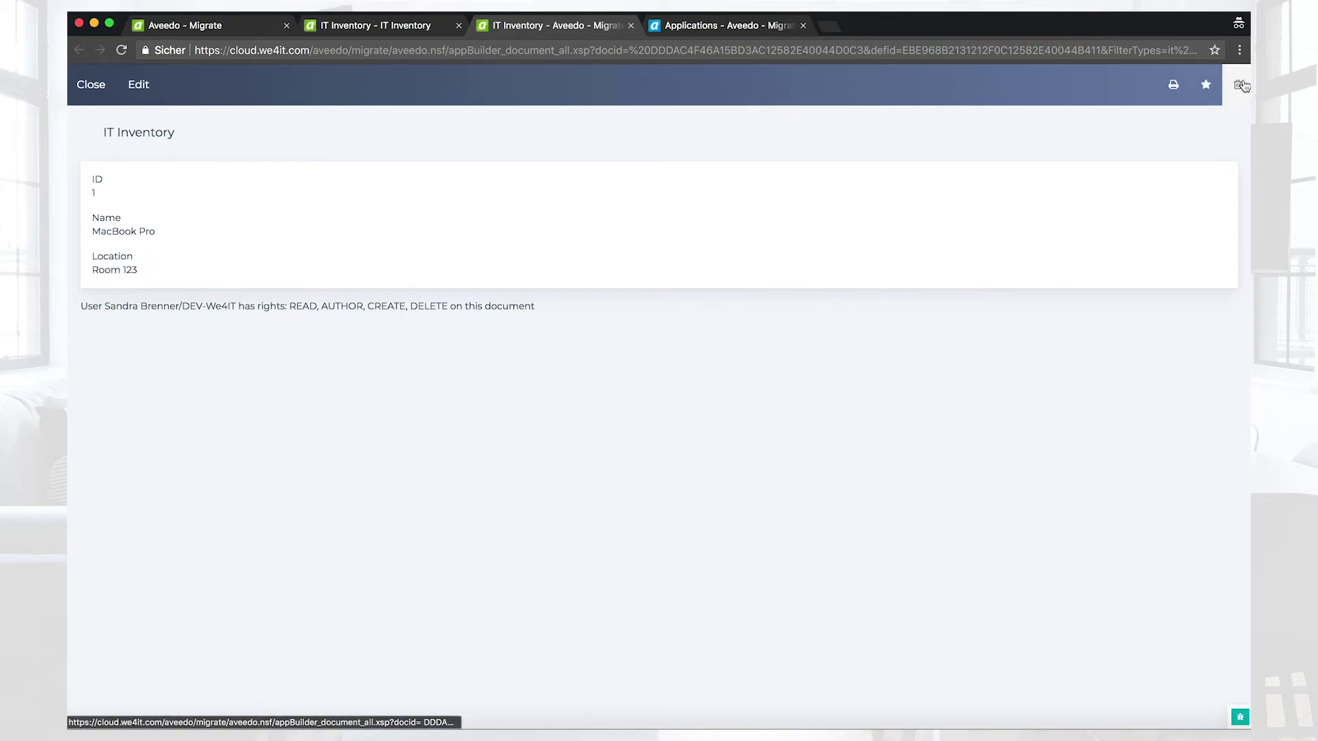
click(631, 28)
click(131, 141)
click(385, 167)
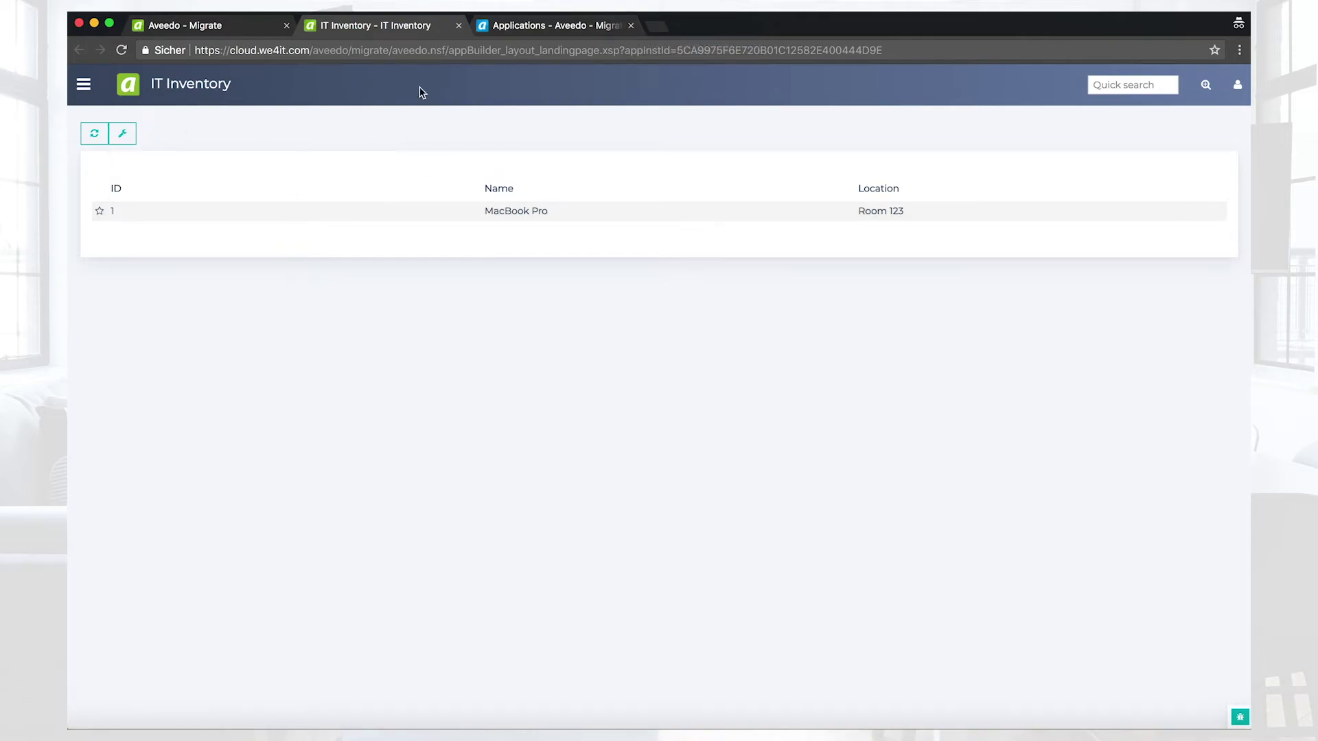
Step: Open the IT Inventory view layout in the designer and add a view action titled "New"
click(549, 28)
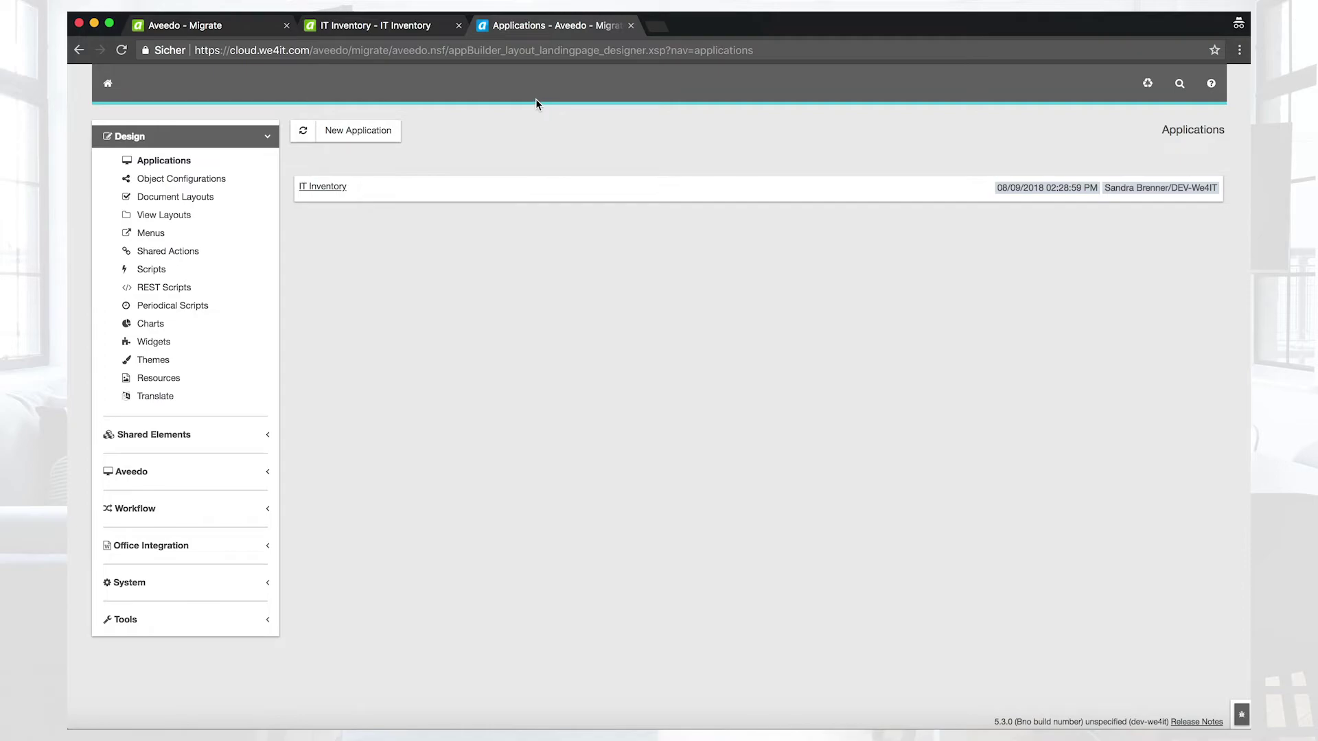
click(163, 217)
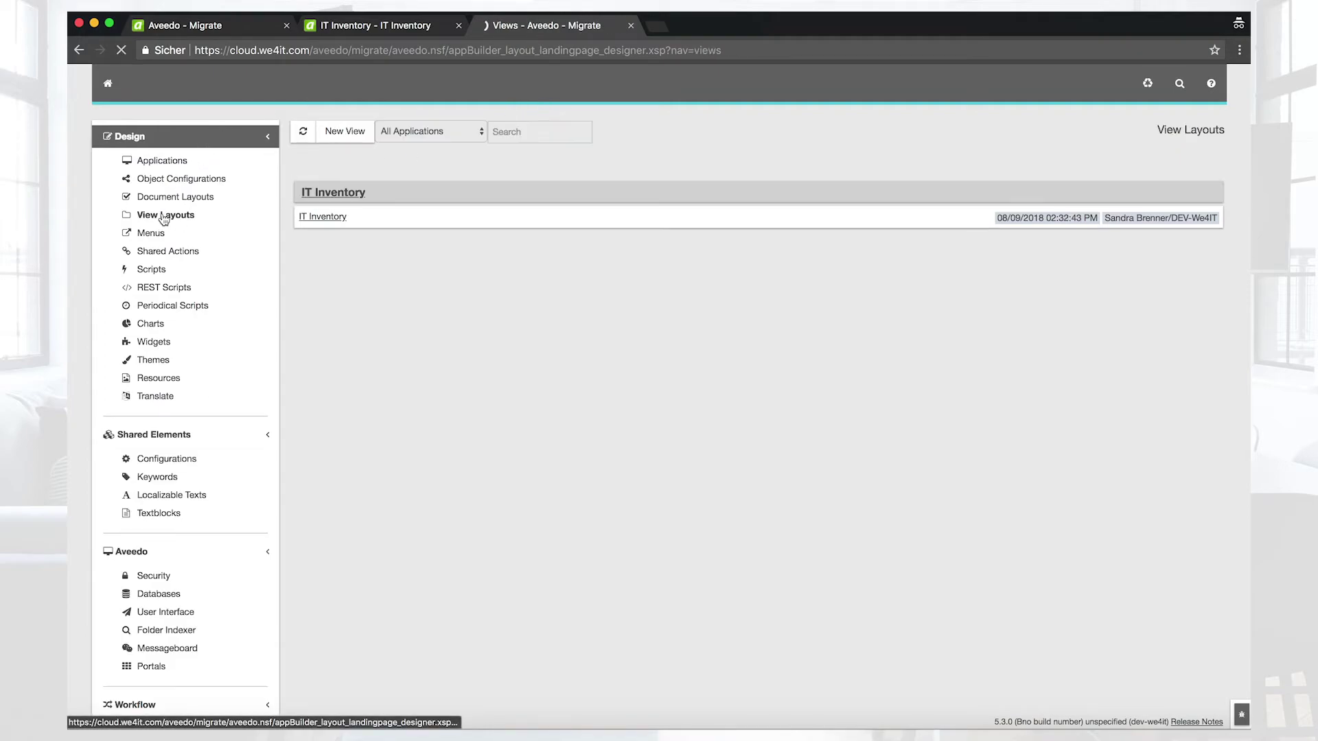
click(309, 217)
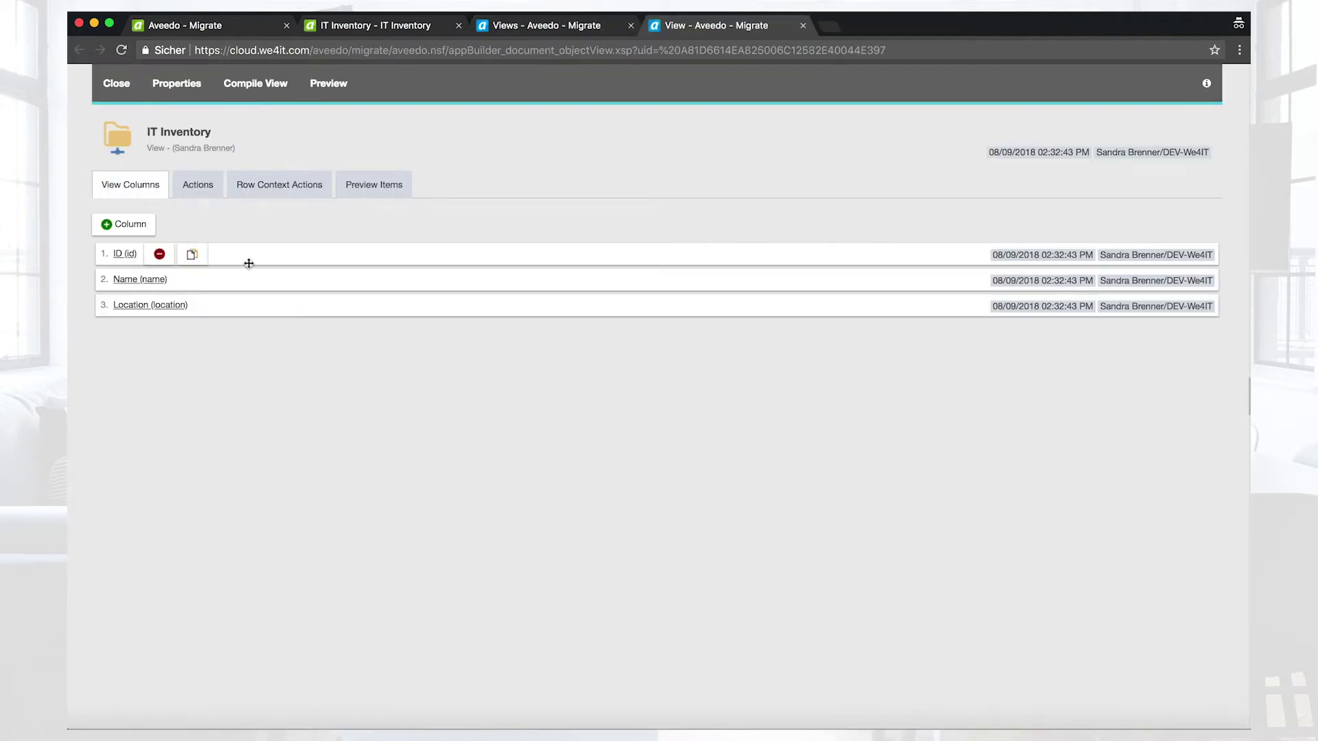
click(199, 188)
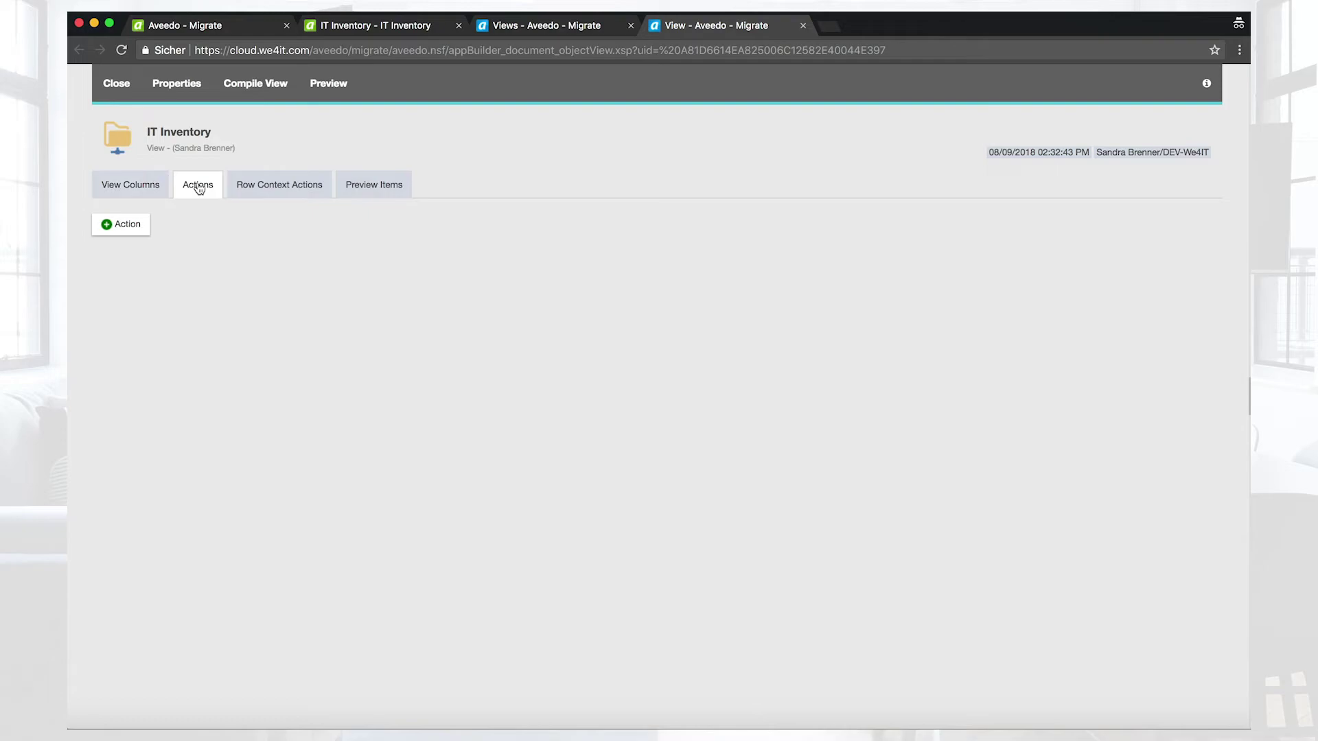
click(110, 227)
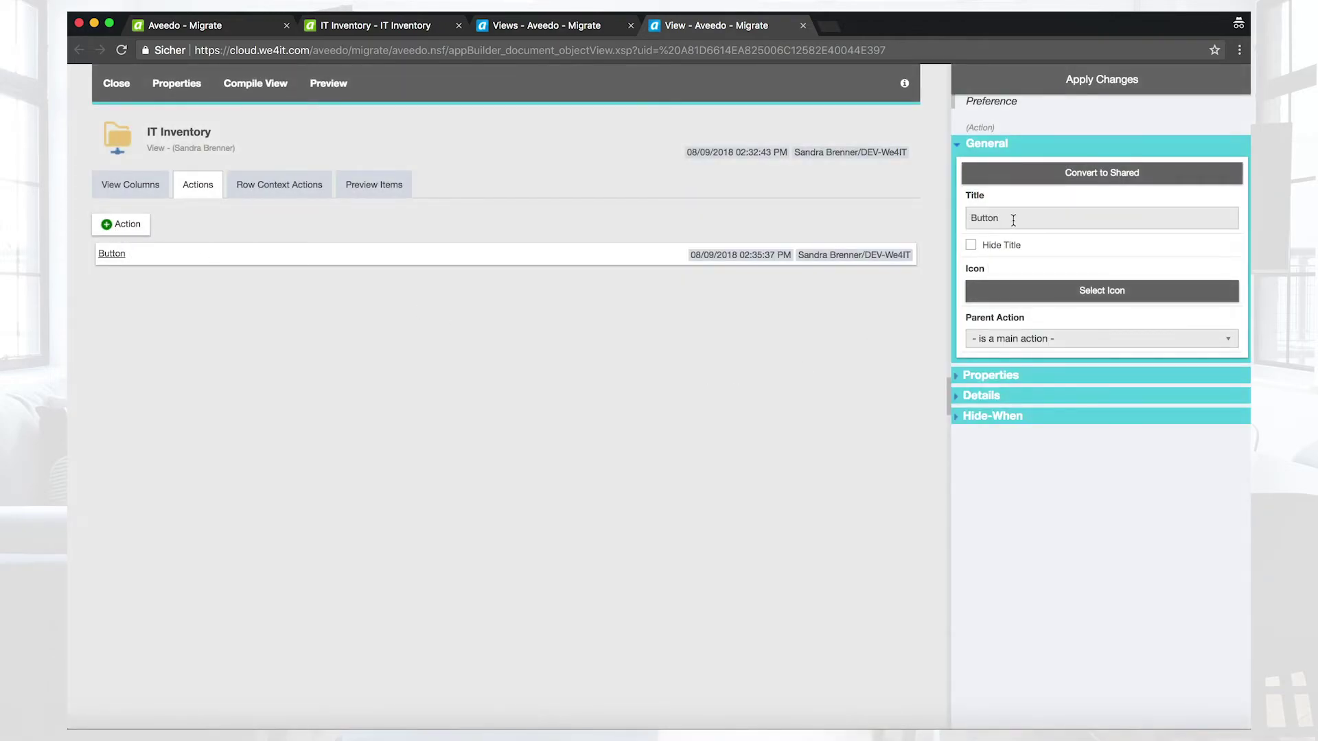
drag(1015, 217, 935, 220)
text(New)
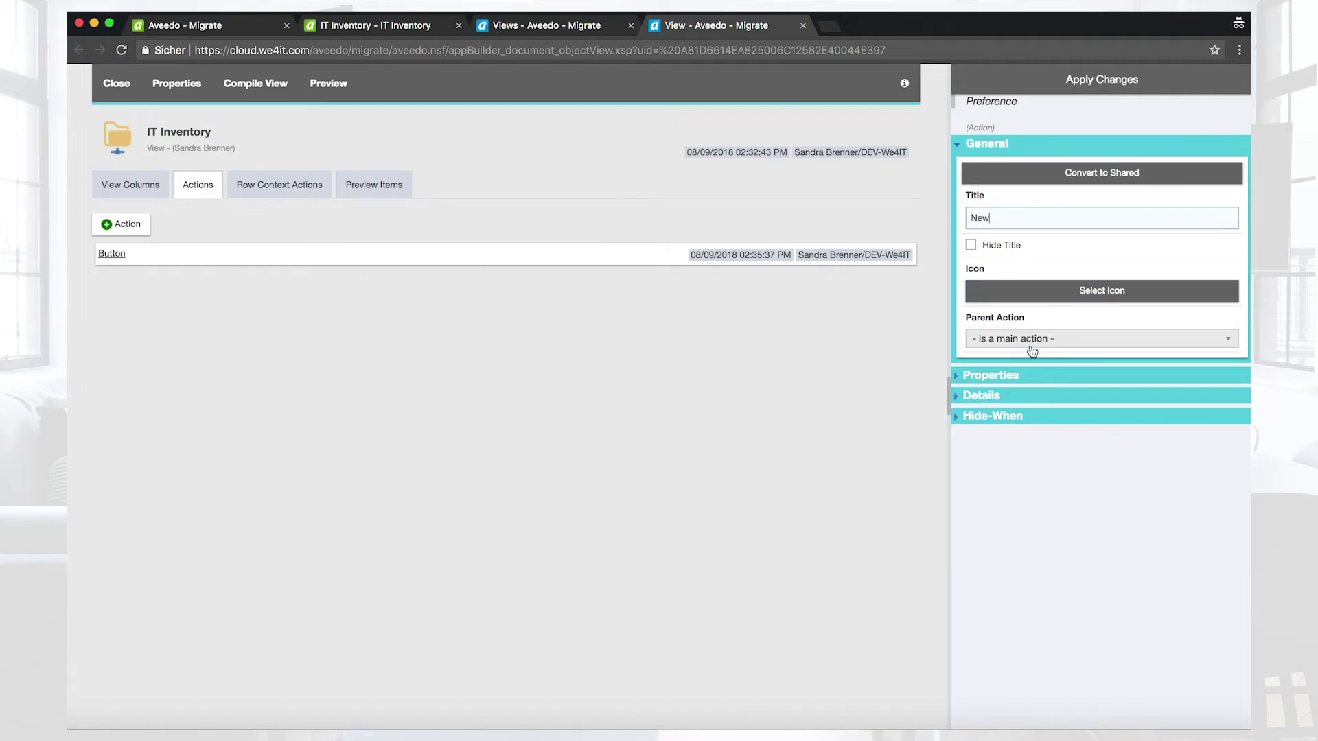
Step: Set the New action's type to New Document with the IT Inventory document layout, and apply the changes
click(960, 379)
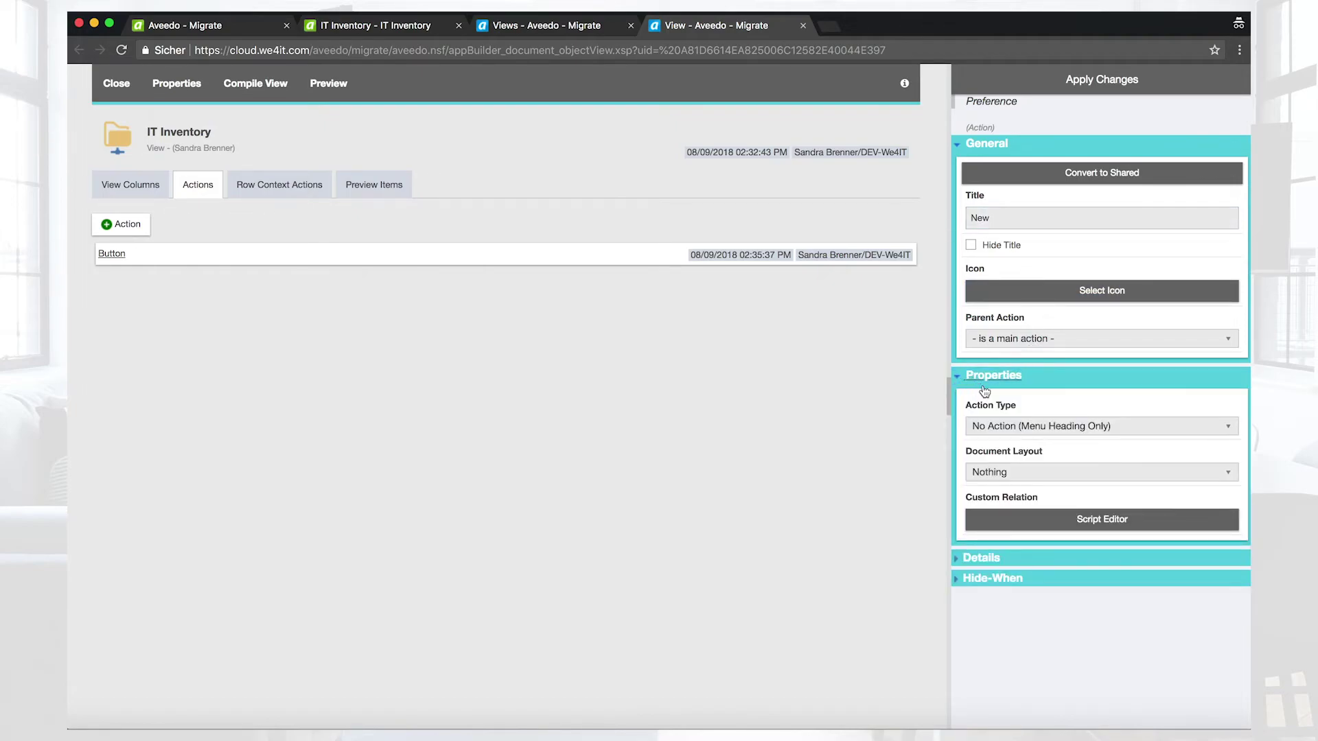
click(1008, 427)
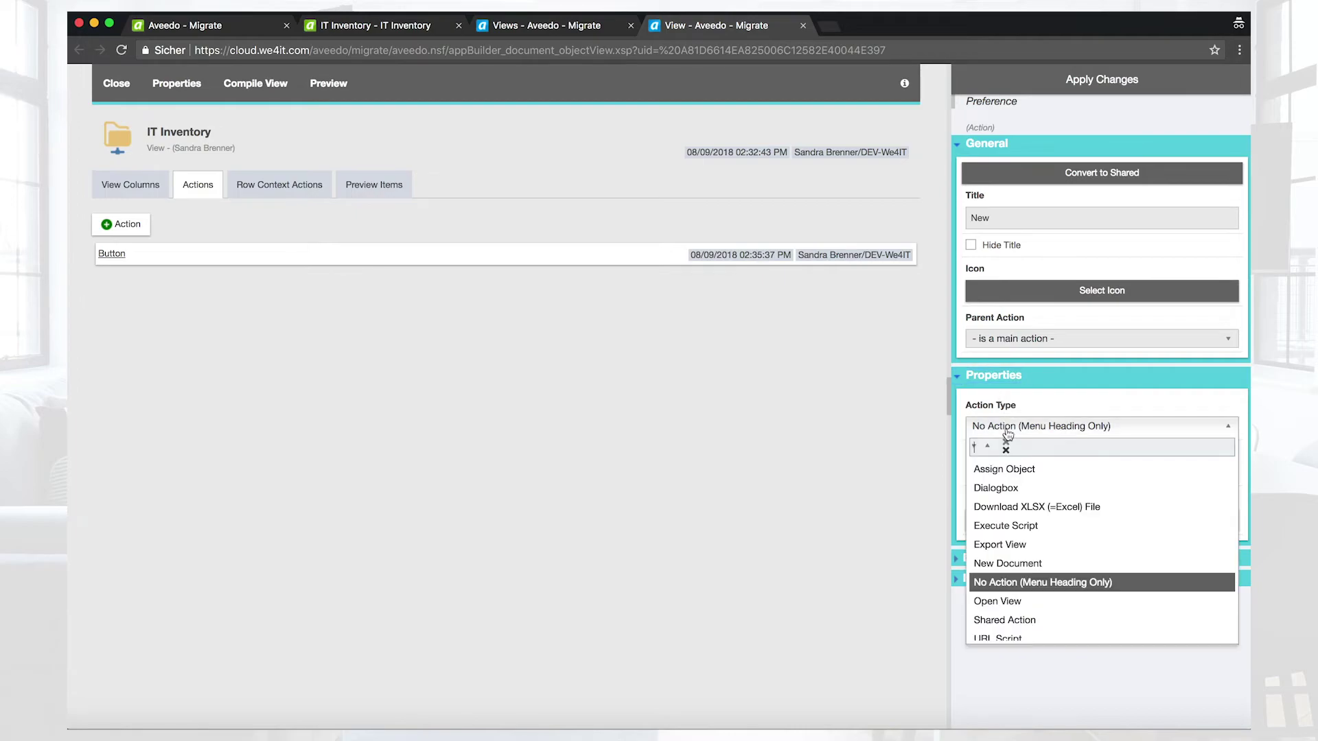
click(1004, 563)
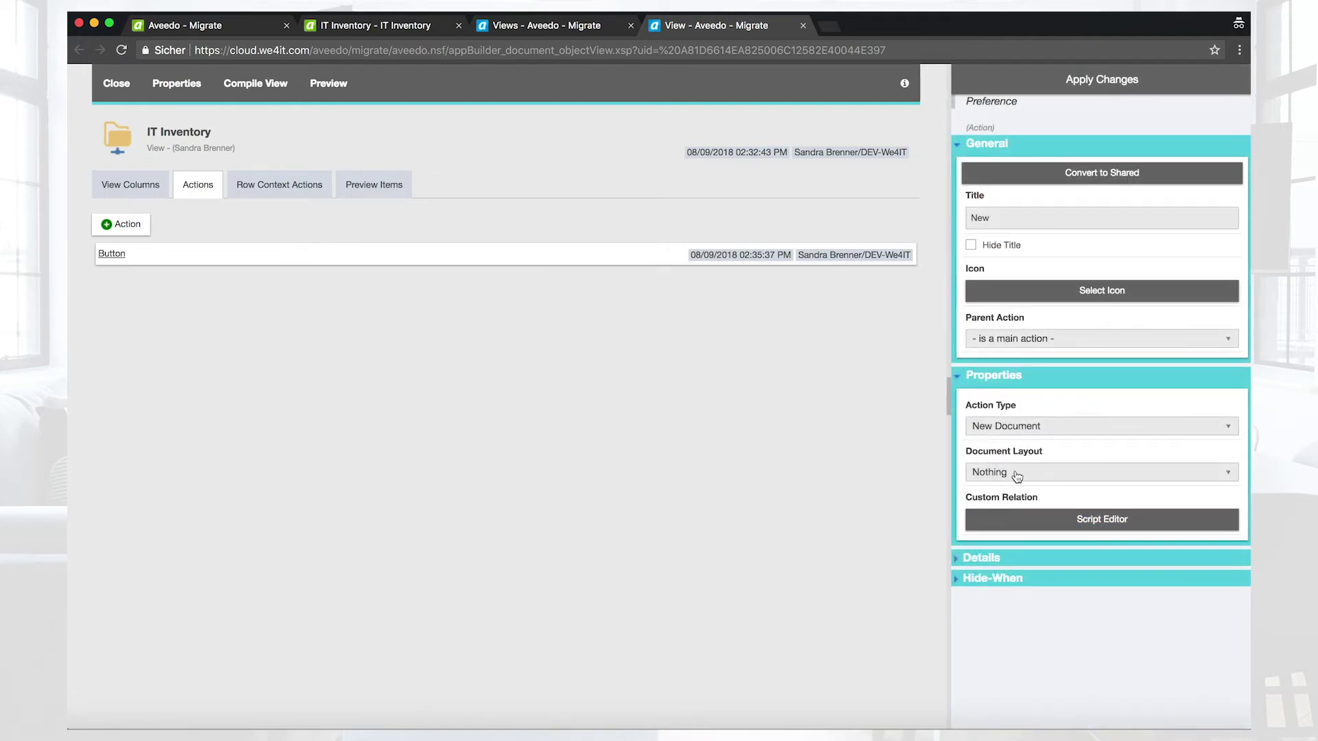
click(1042, 472)
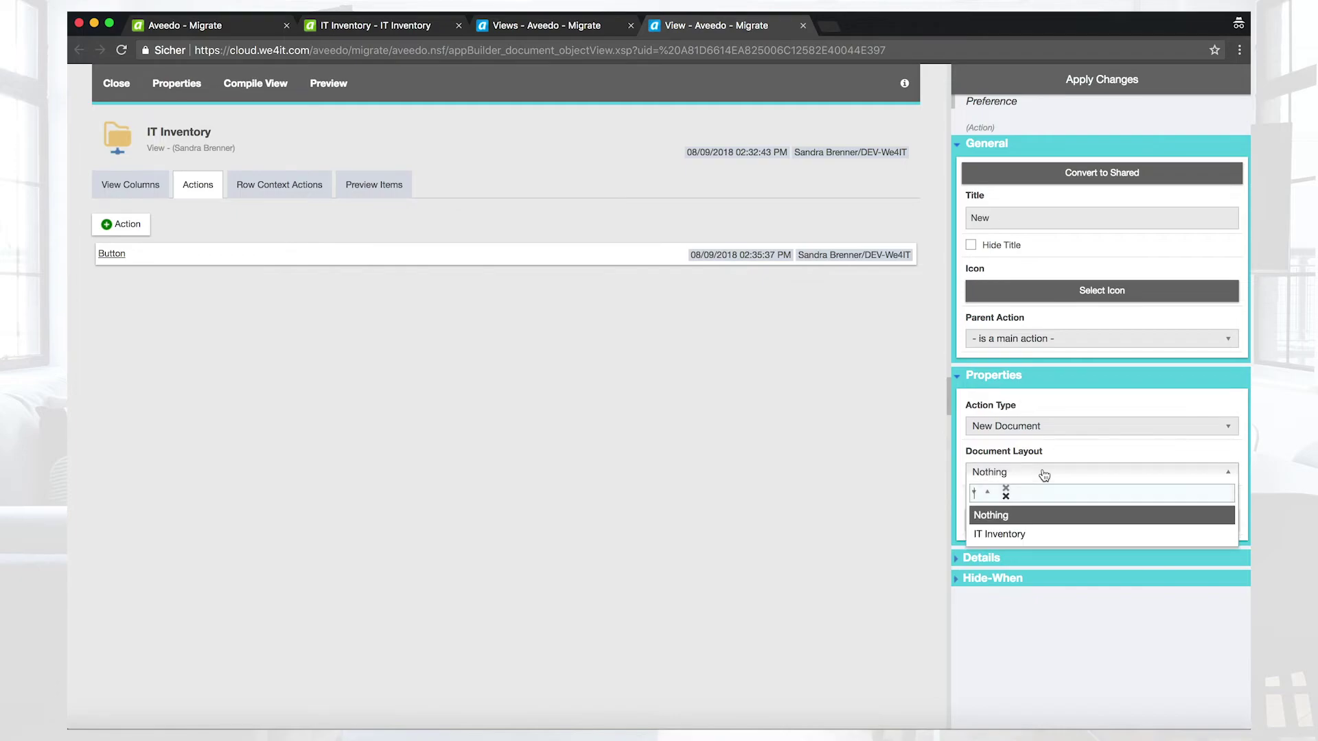
click(1002, 536)
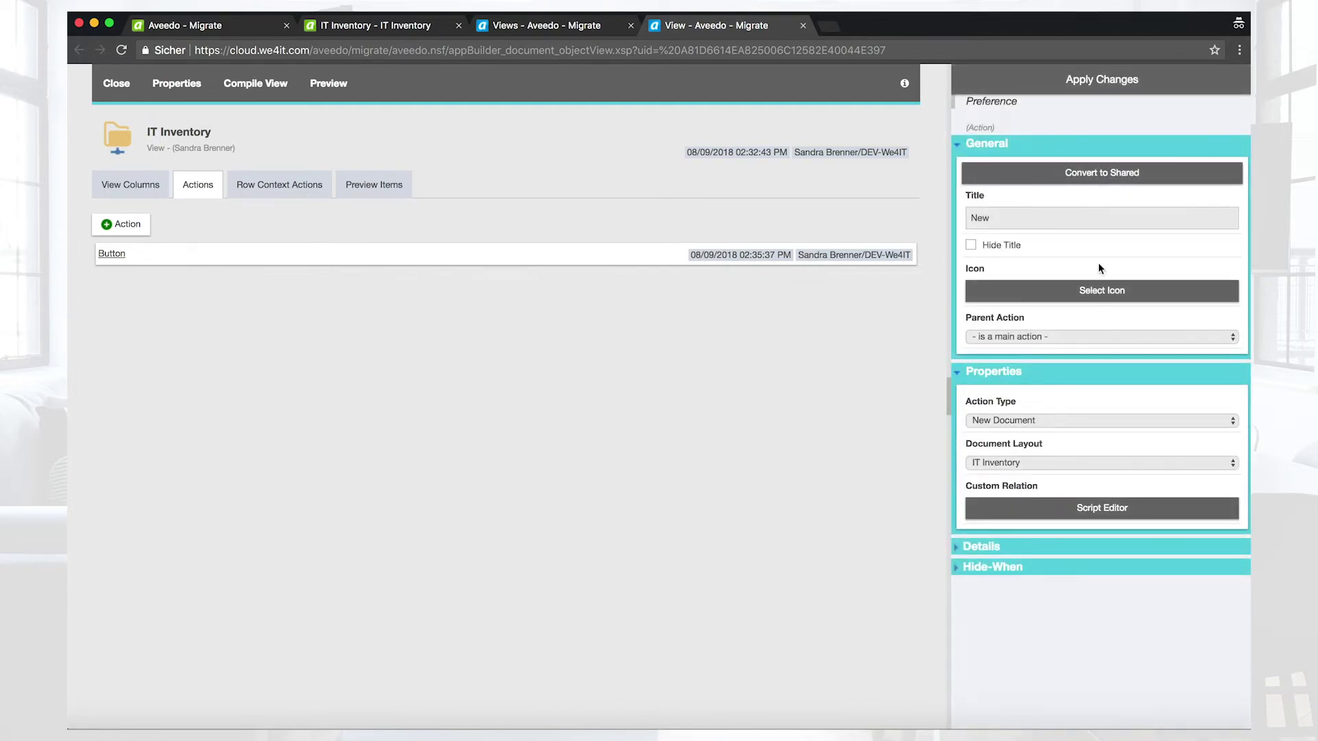
click(1076, 84)
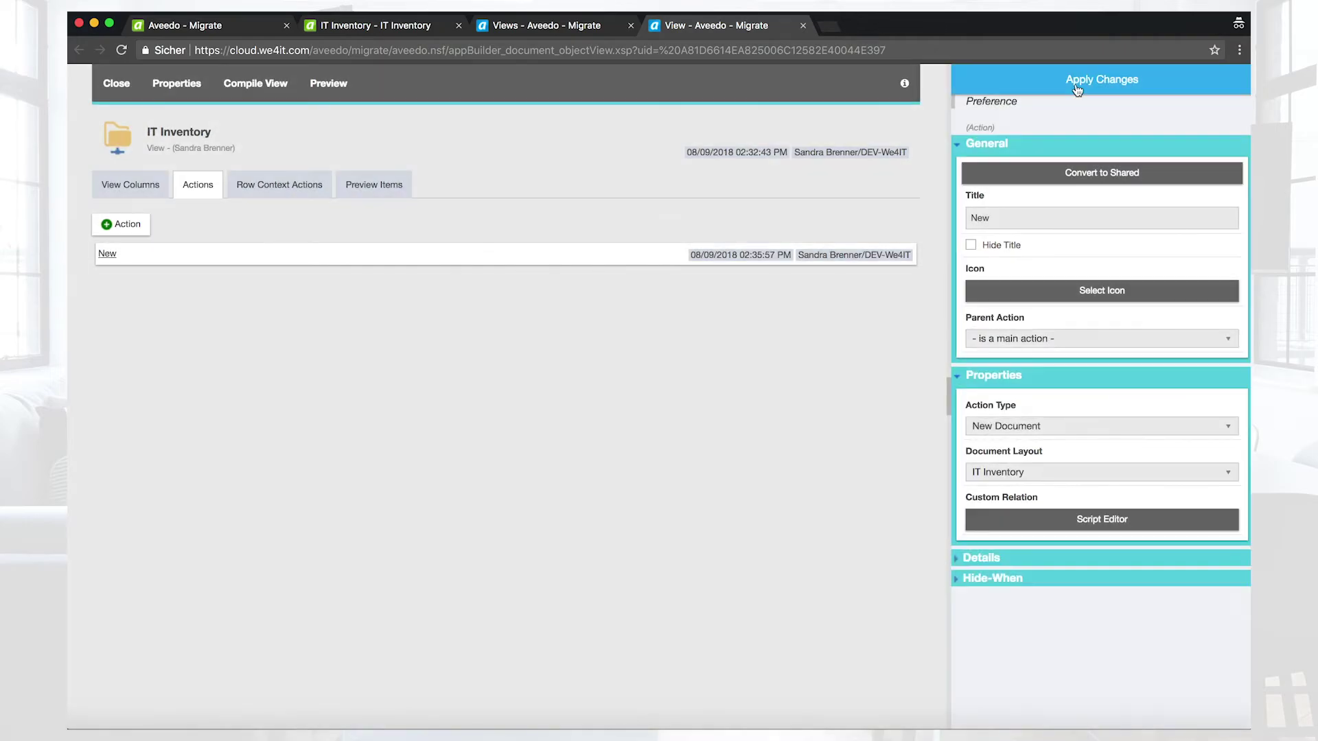
Step: Compile the IT Inventory view and reload the running IT Inventory application
click(257, 86)
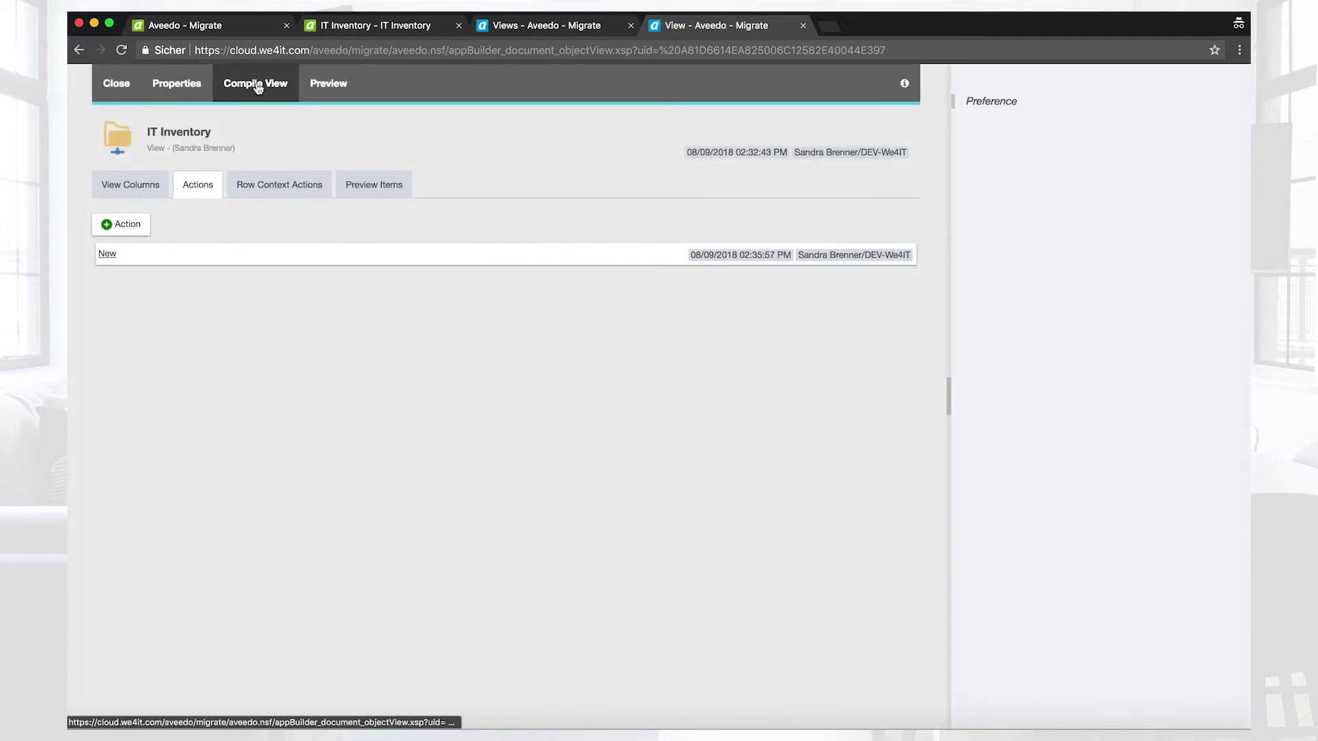
click(380, 30)
click(350, 53)
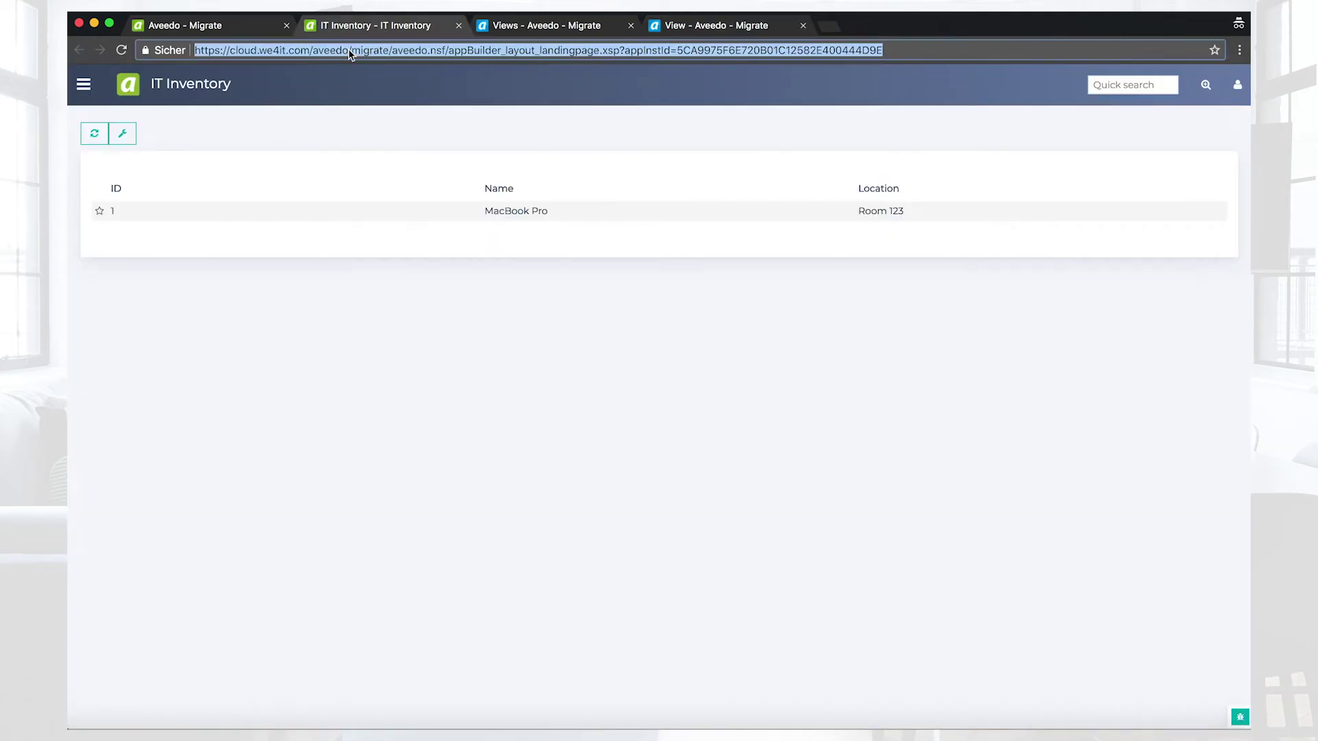
key(Return)
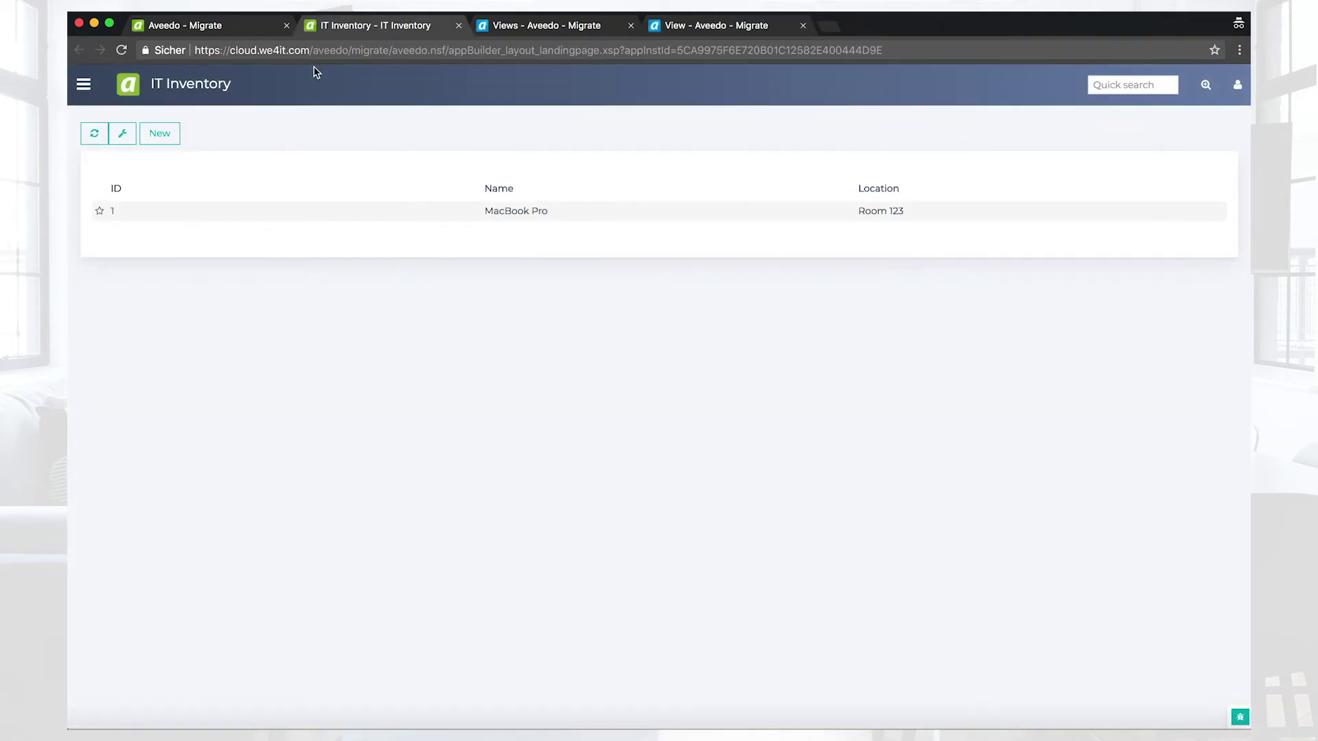
Step: Create an inventory document with ID 2, name "PC" and location "Room 234", save and close it, and refresh the list
click(164, 134)
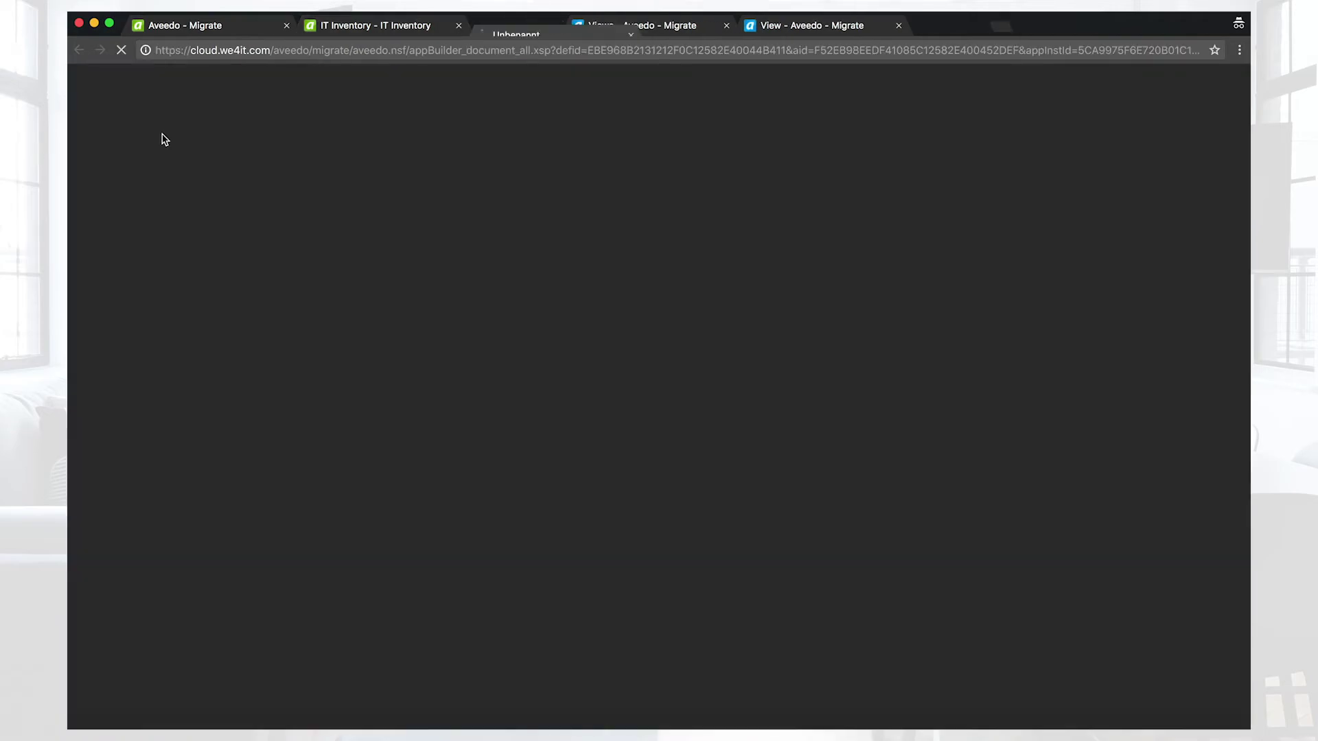
click(146, 197)
text(2)
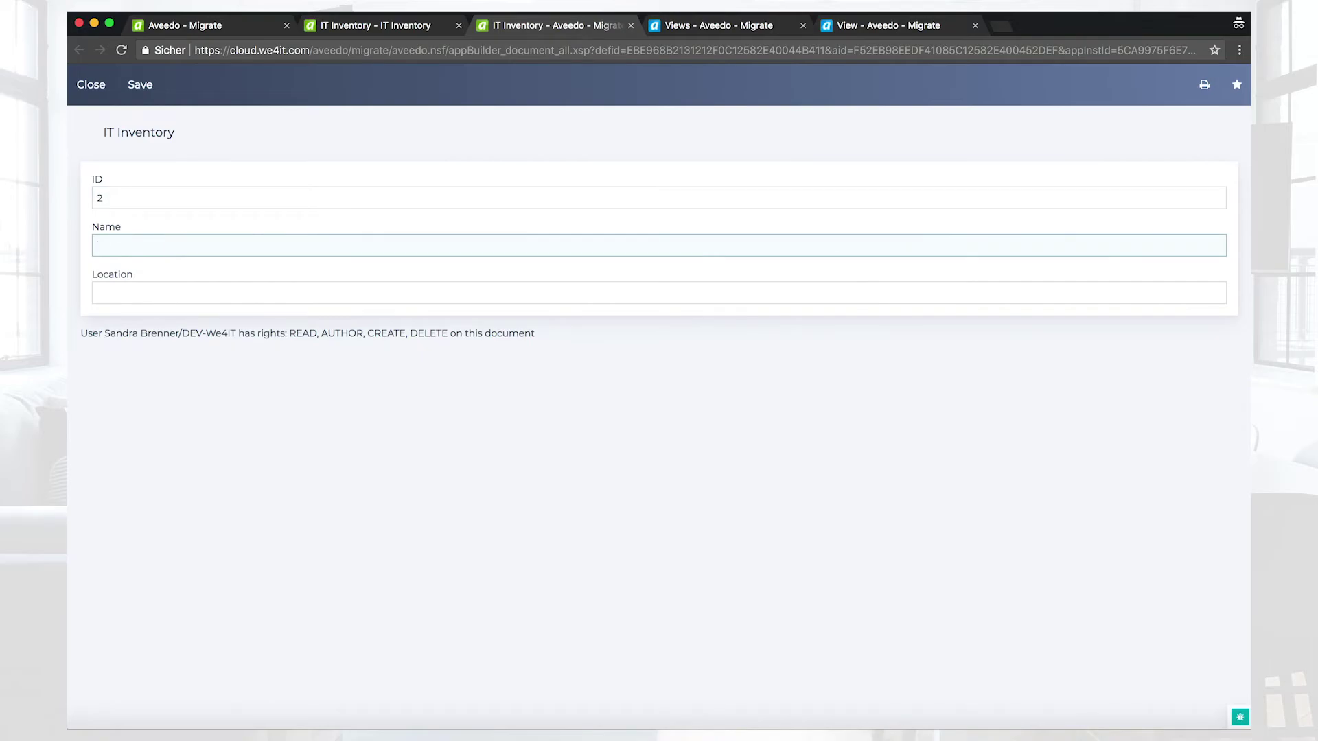
click(156, 289)
text(Room 234)
click(130, 90)
click(99, 94)
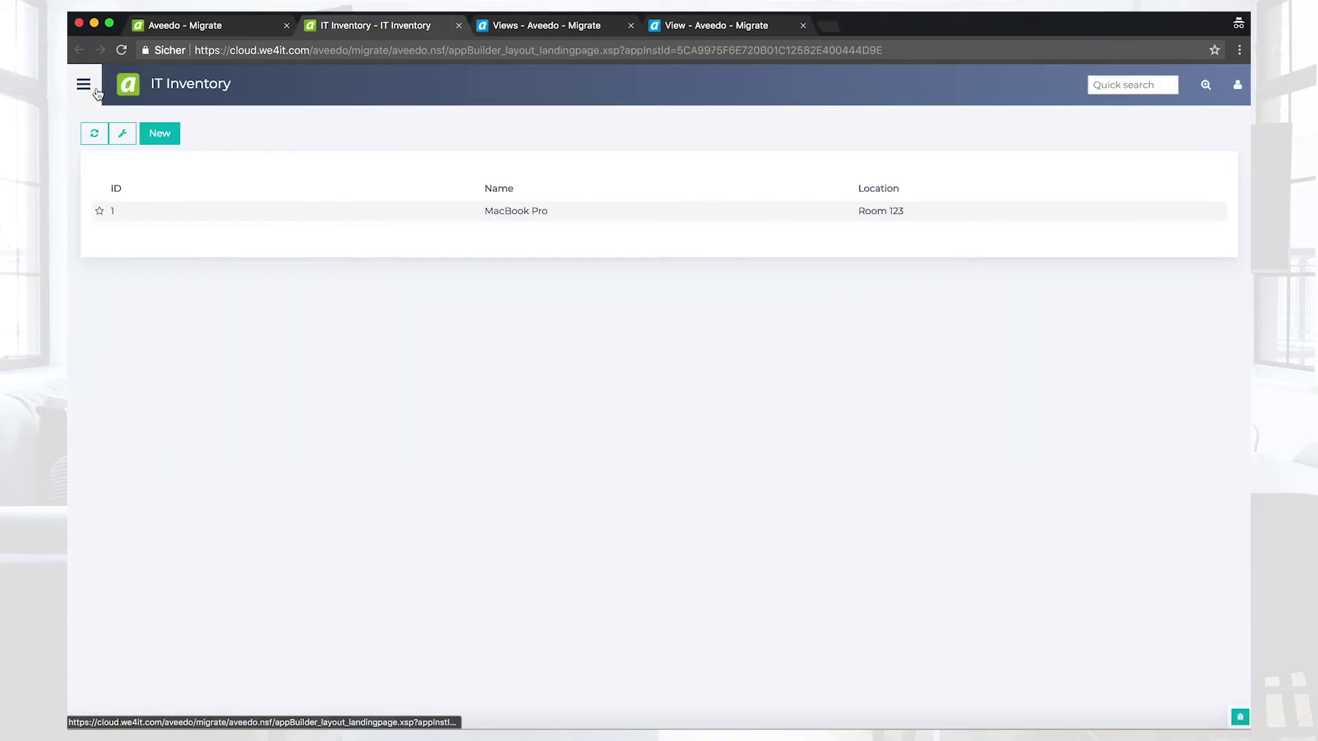
click(95, 136)
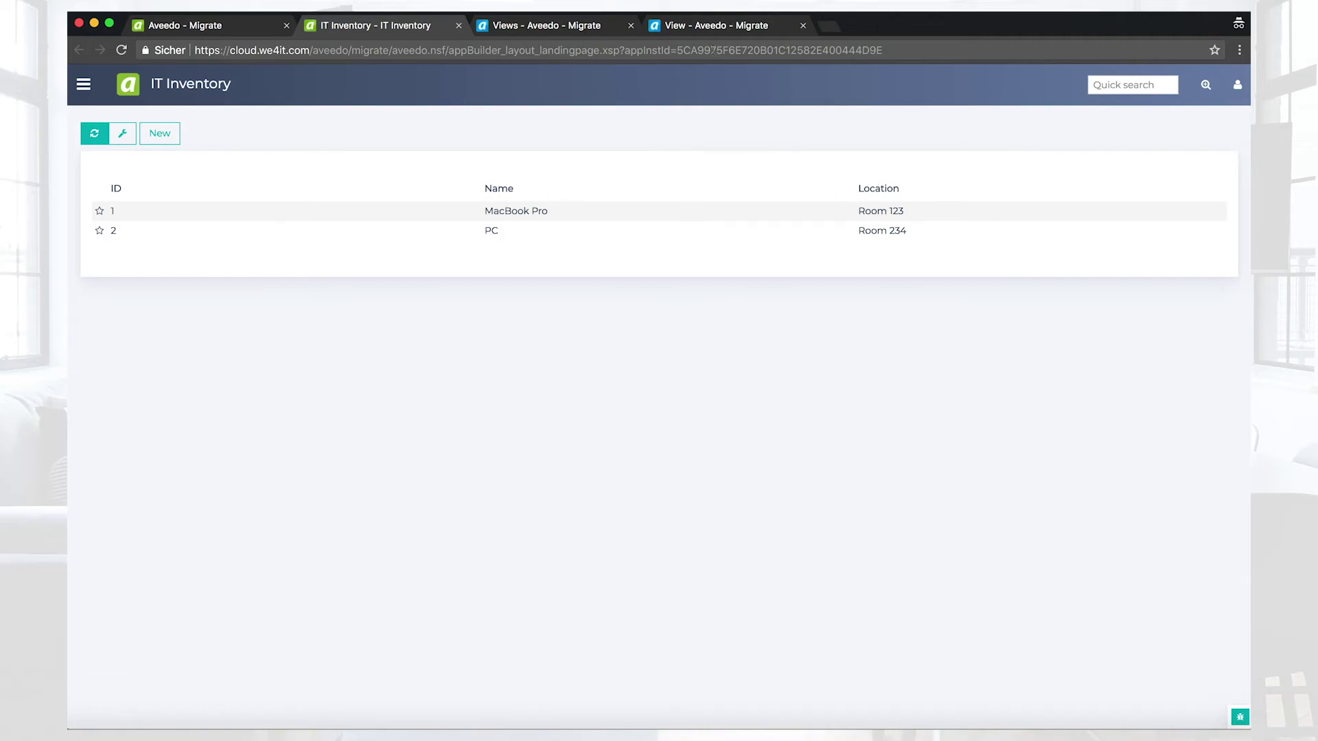
Step: Reopen the IT Inventory view design, set the ID column's Sortable by Click option to "both", and apply it
click(713, 28)
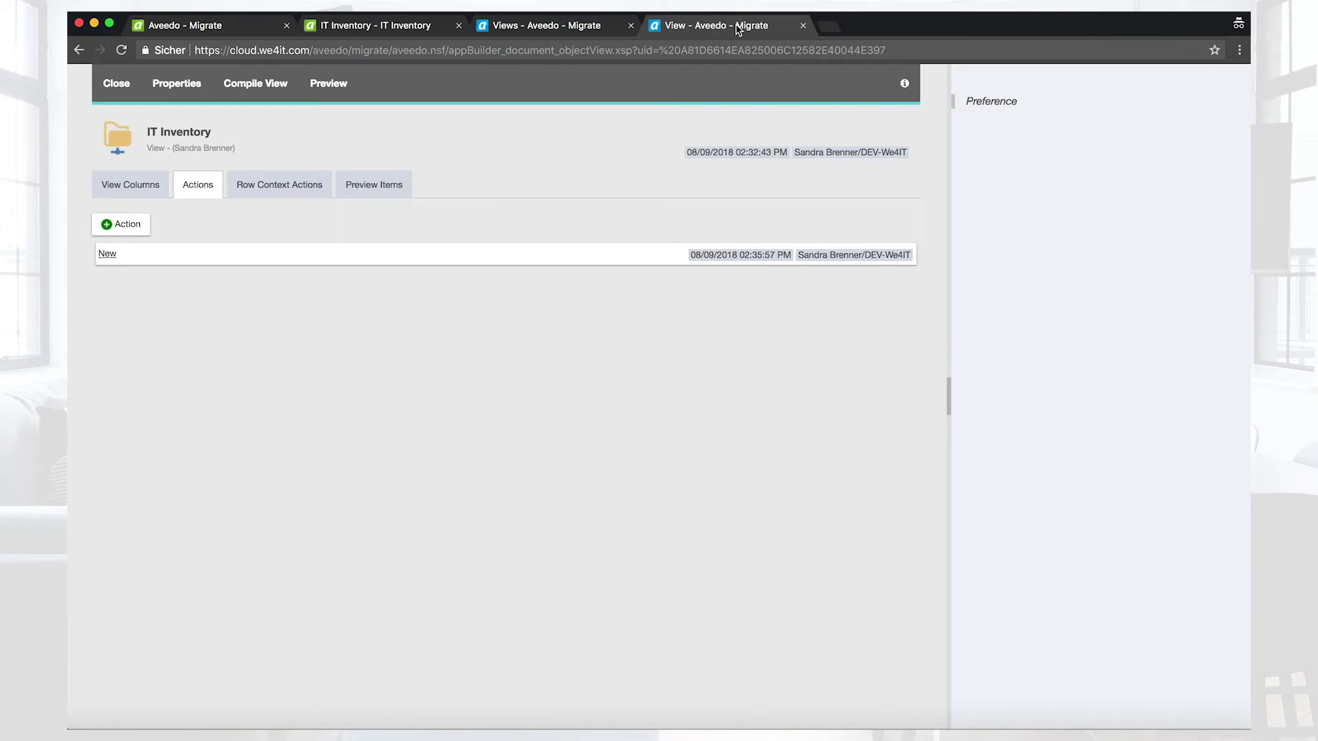
key(super+w)
click(316, 217)
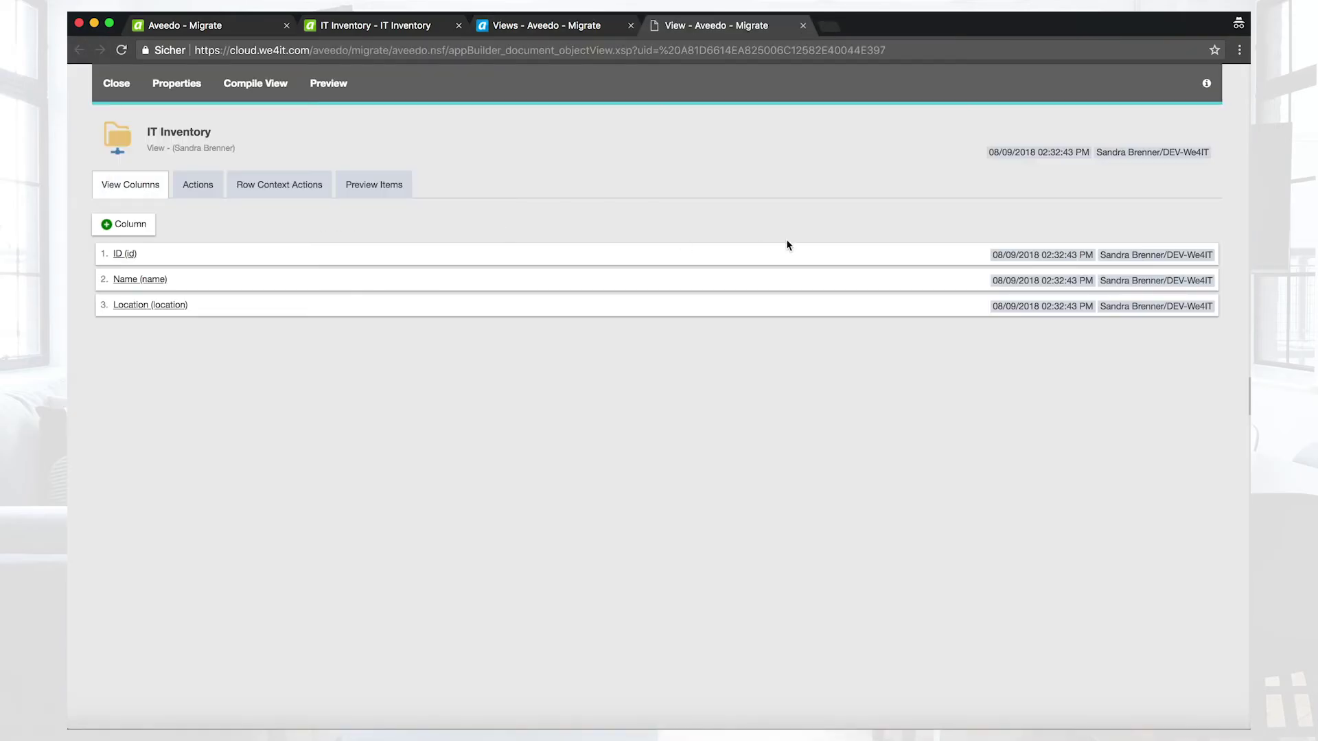
click(121, 255)
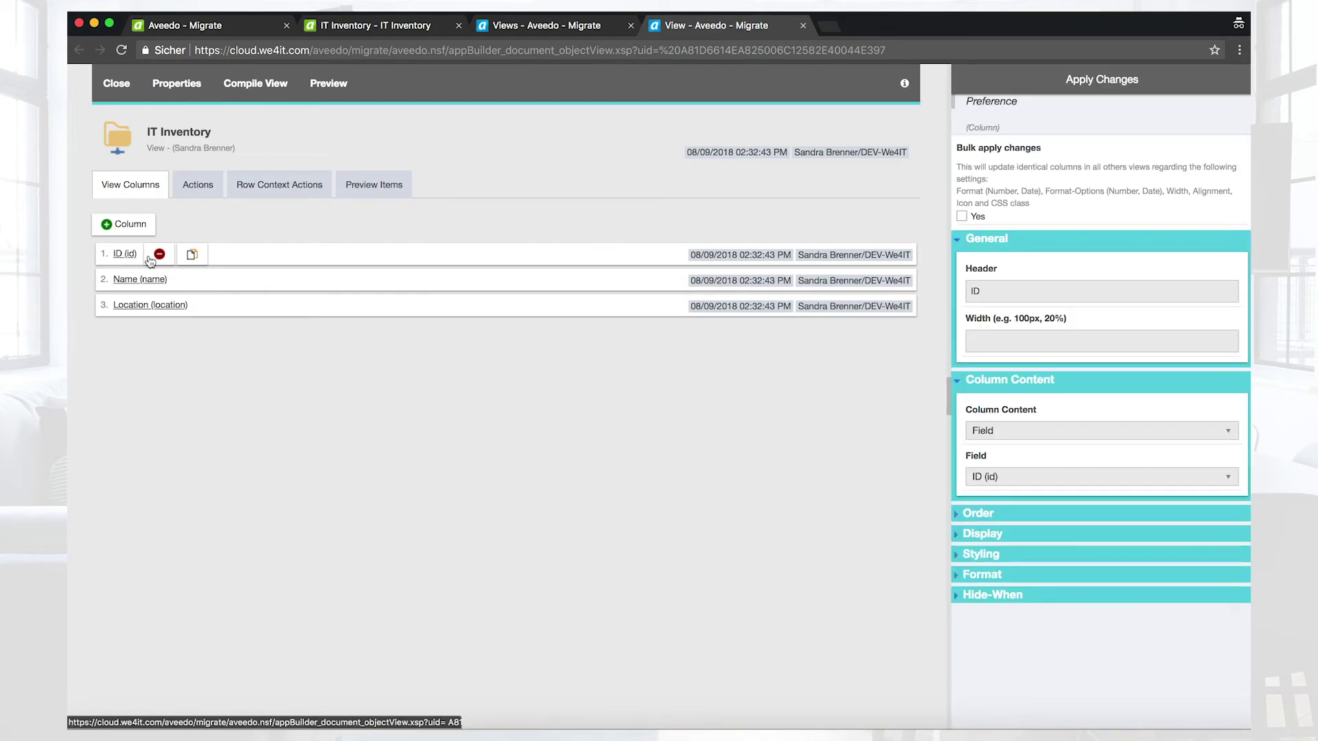
click(960, 516)
scroll(1030, 495, down, 3)
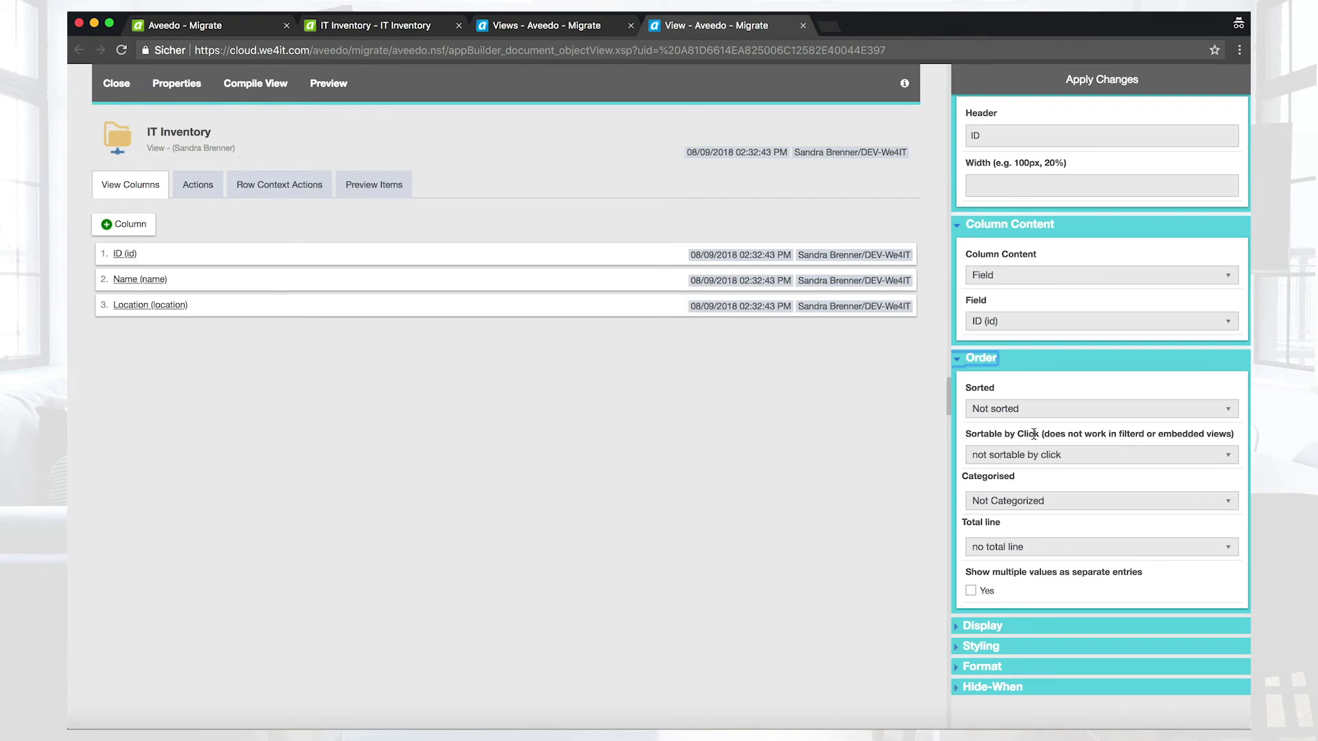
click(1030, 457)
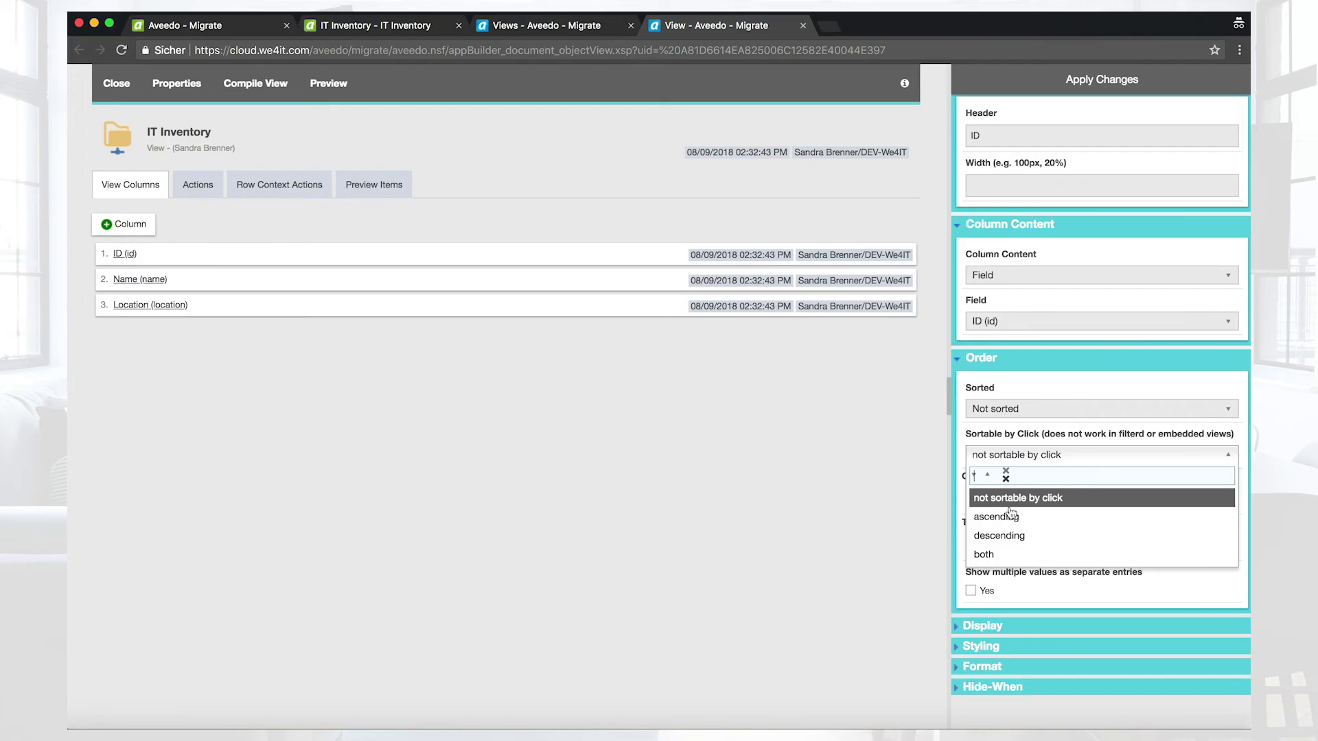
click(989, 555)
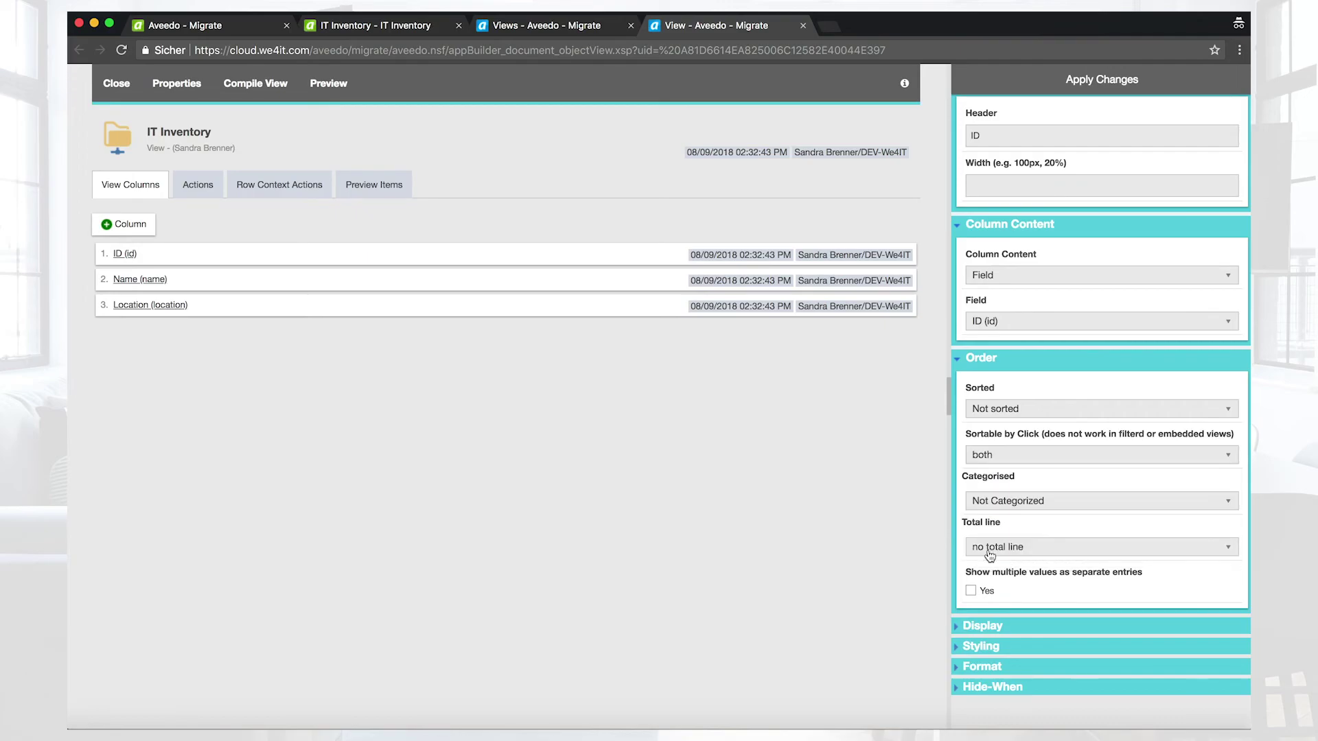
click(1055, 83)
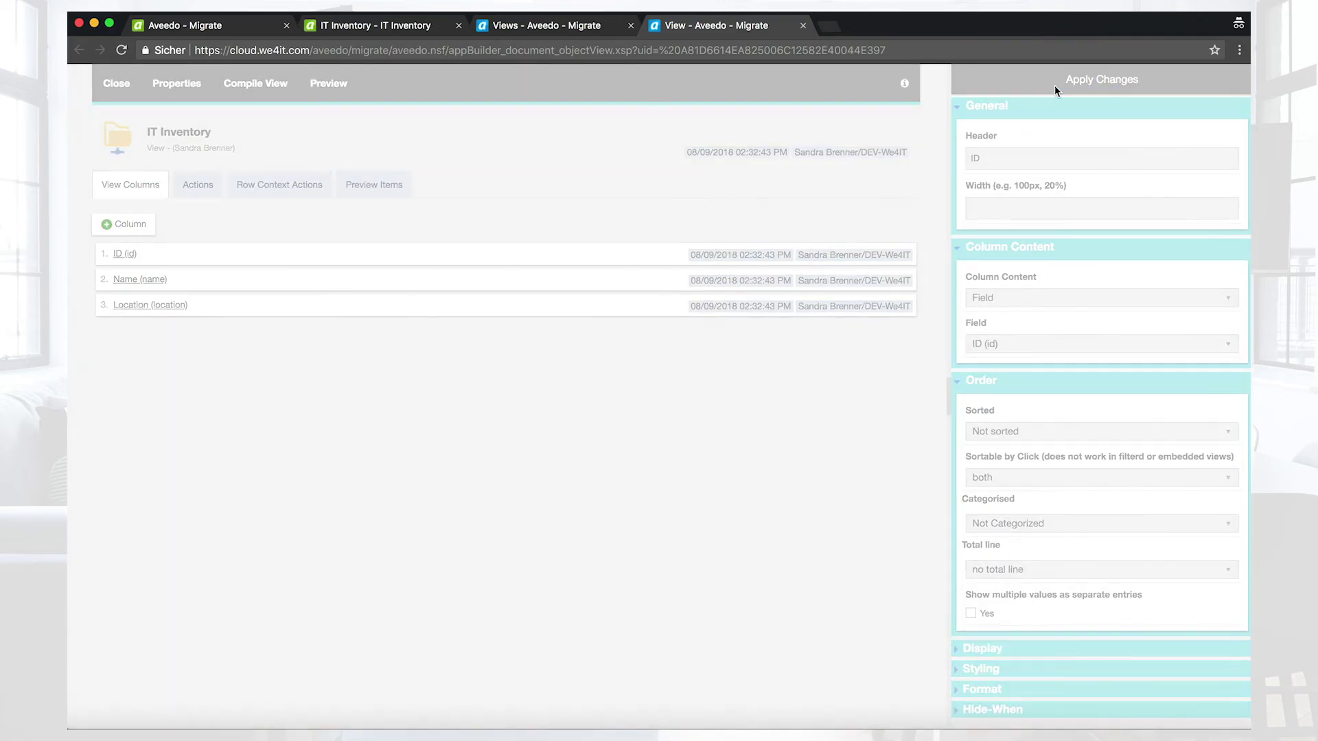
Step: Set the Name column's Sortable by Click option to "both" and apply the change
mouse_move(163, 309)
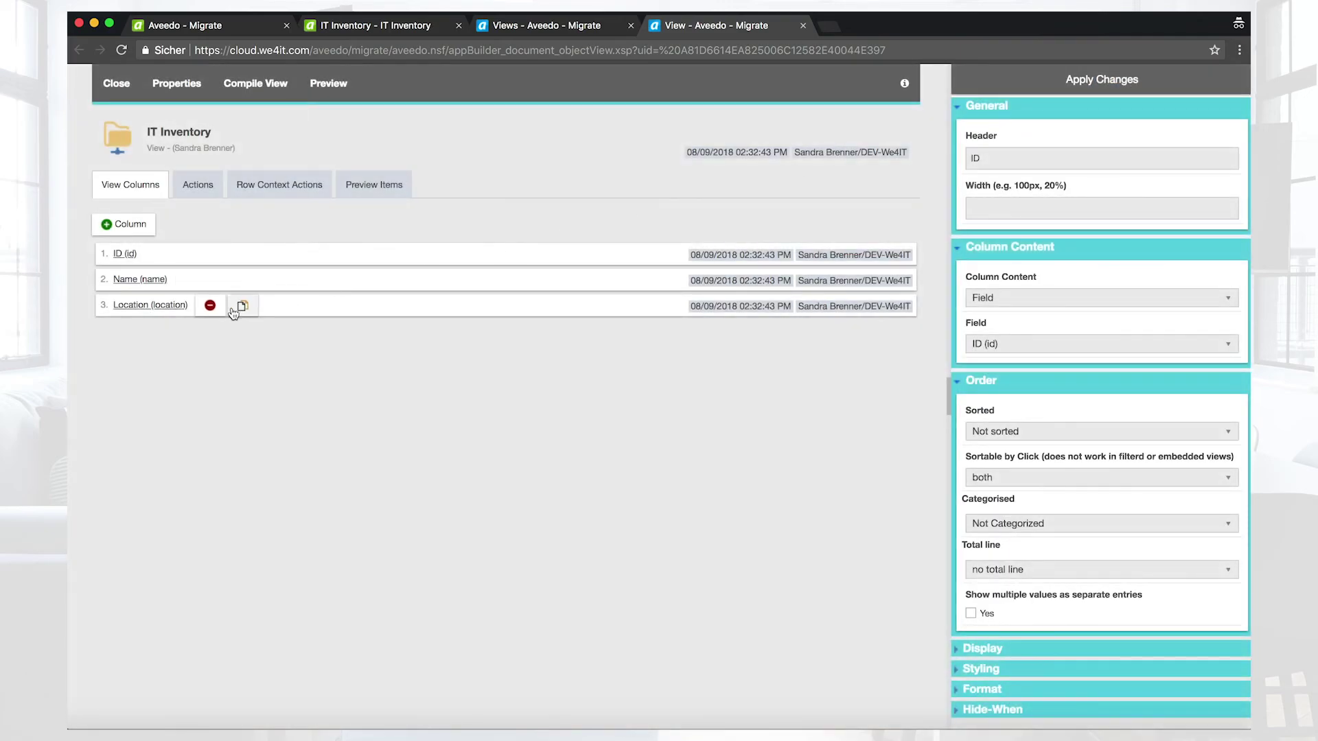
click(128, 285)
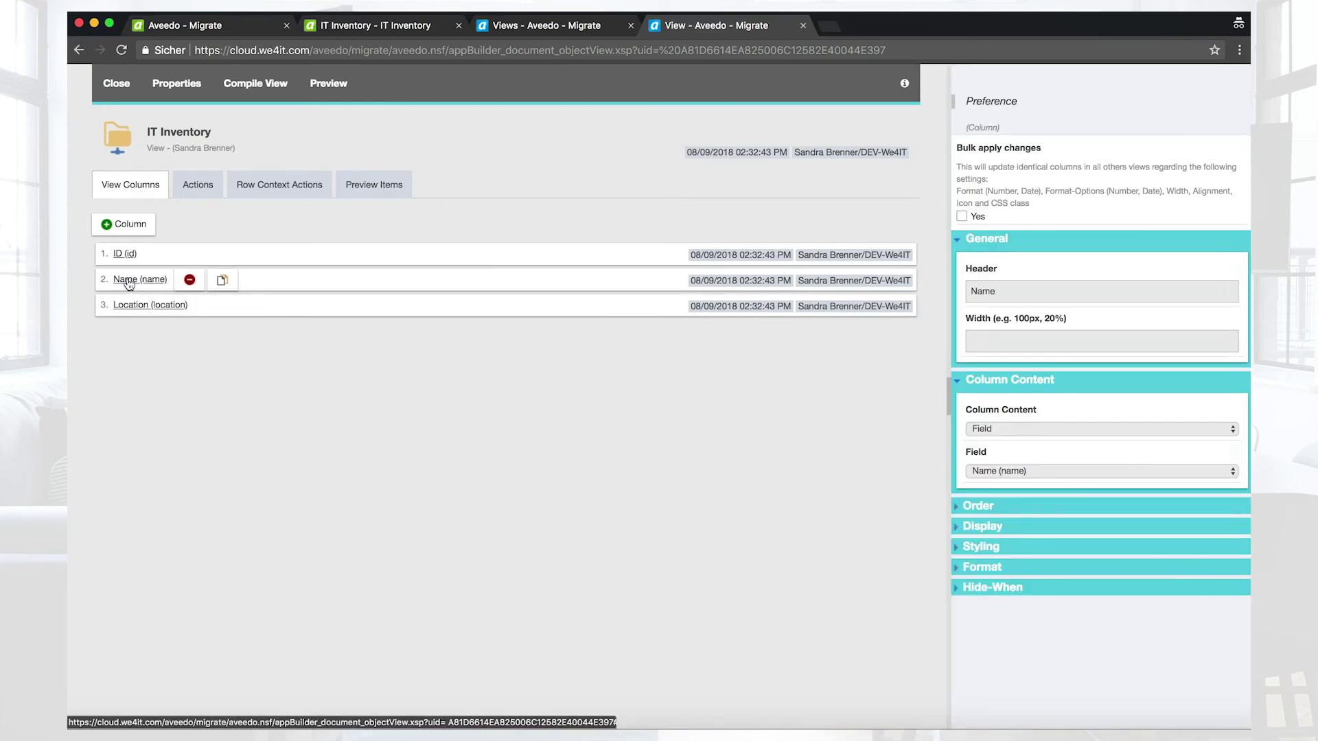
click(959, 516)
scroll(1040, 549, down, 2)
click(1036, 521)
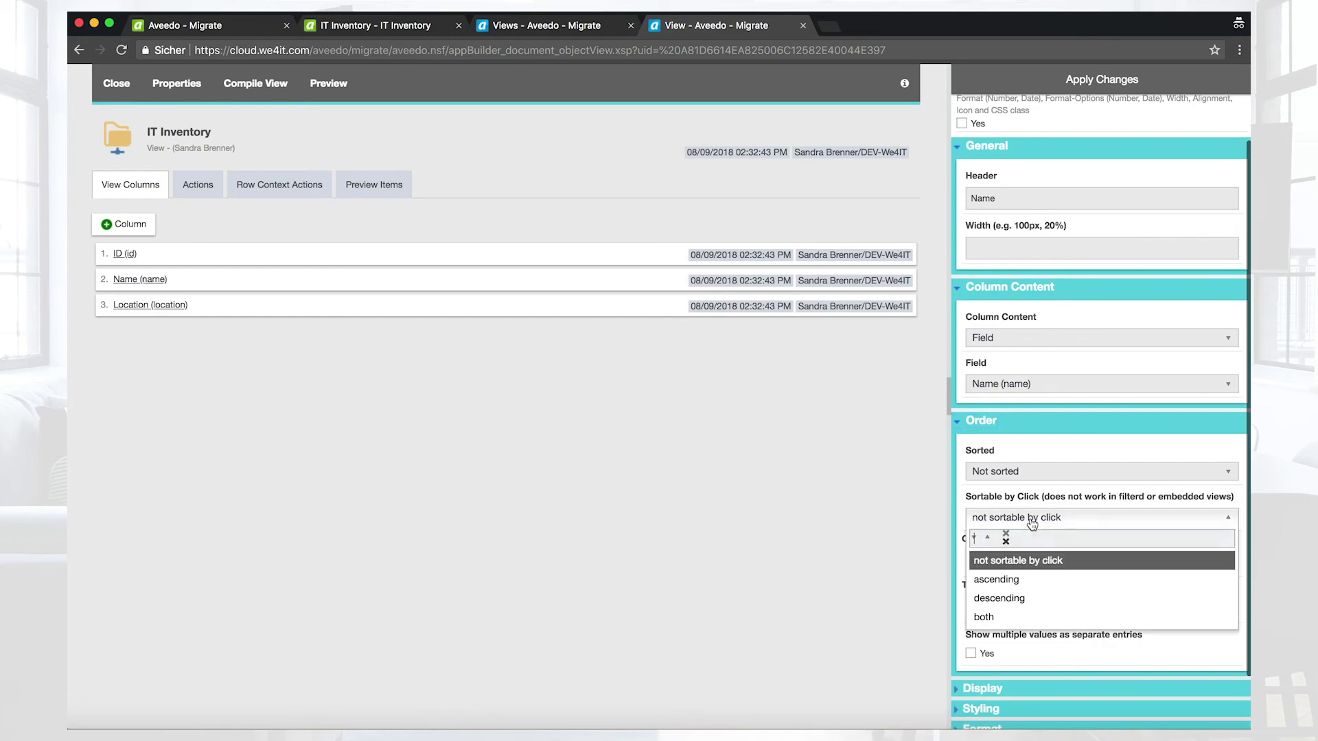
click(994, 617)
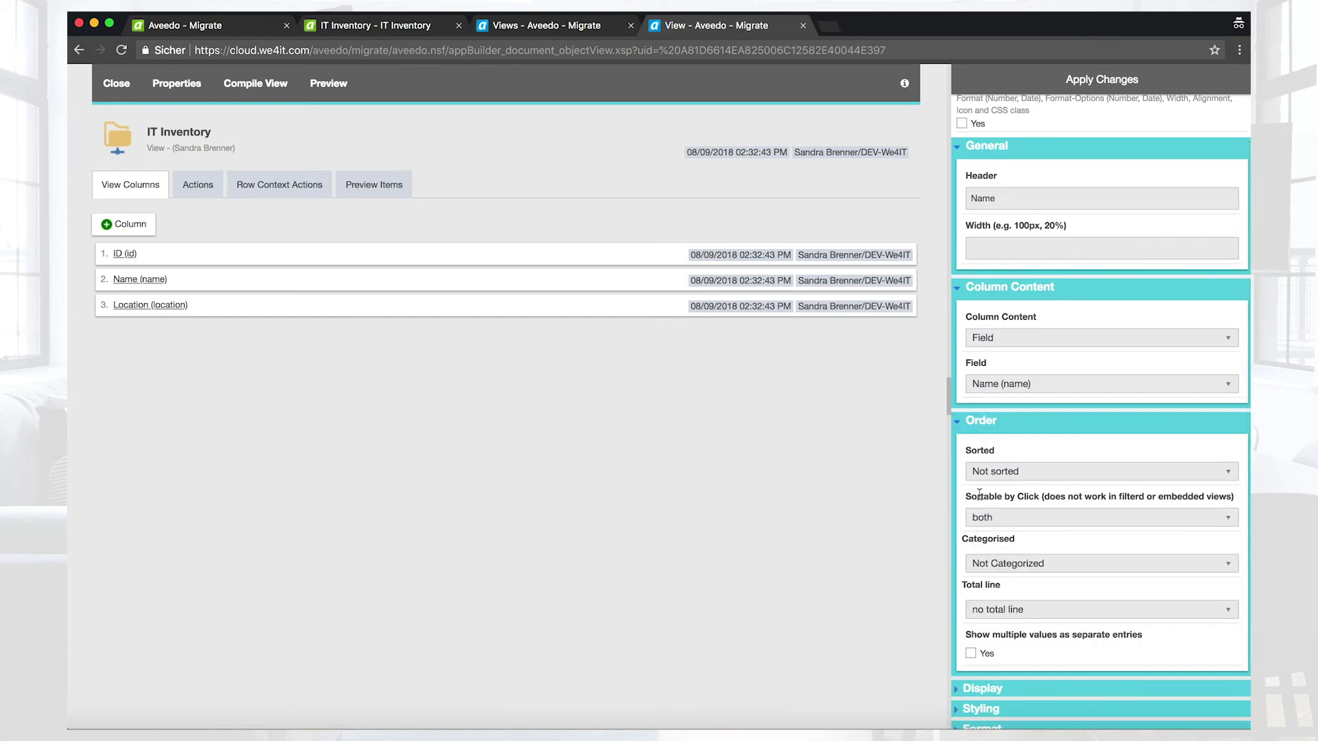
click(1077, 79)
Step: Make the Location column sortable by click in both directions and apply the change
click(124, 306)
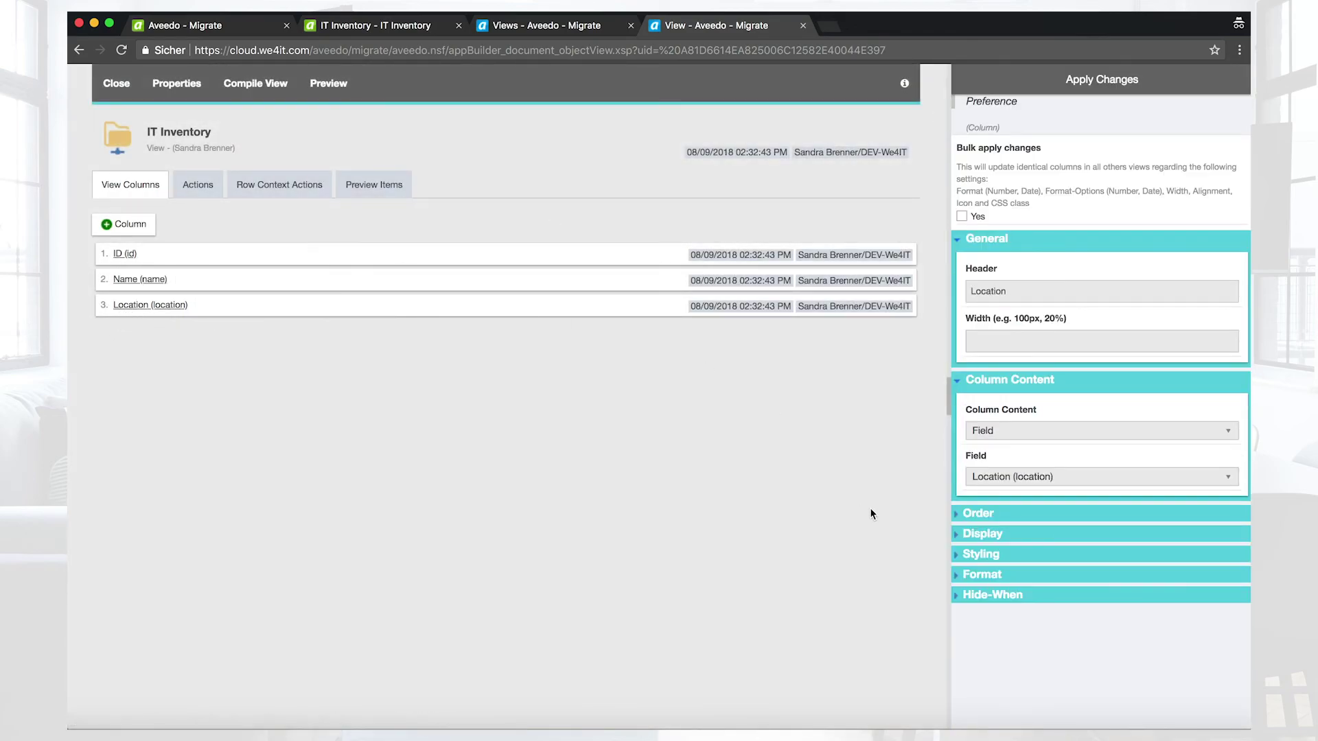
click(960, 516)
scroll(1036, 501, down, 3)
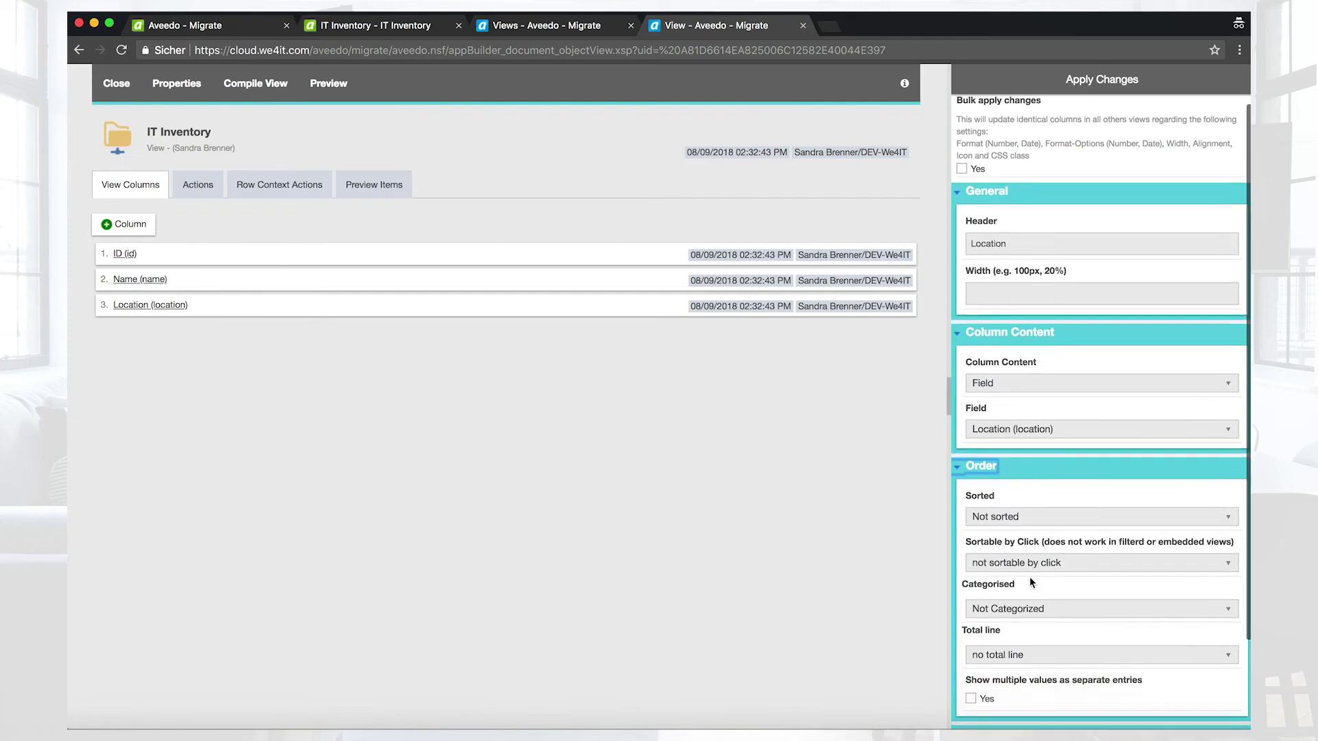
click(1034, 480)
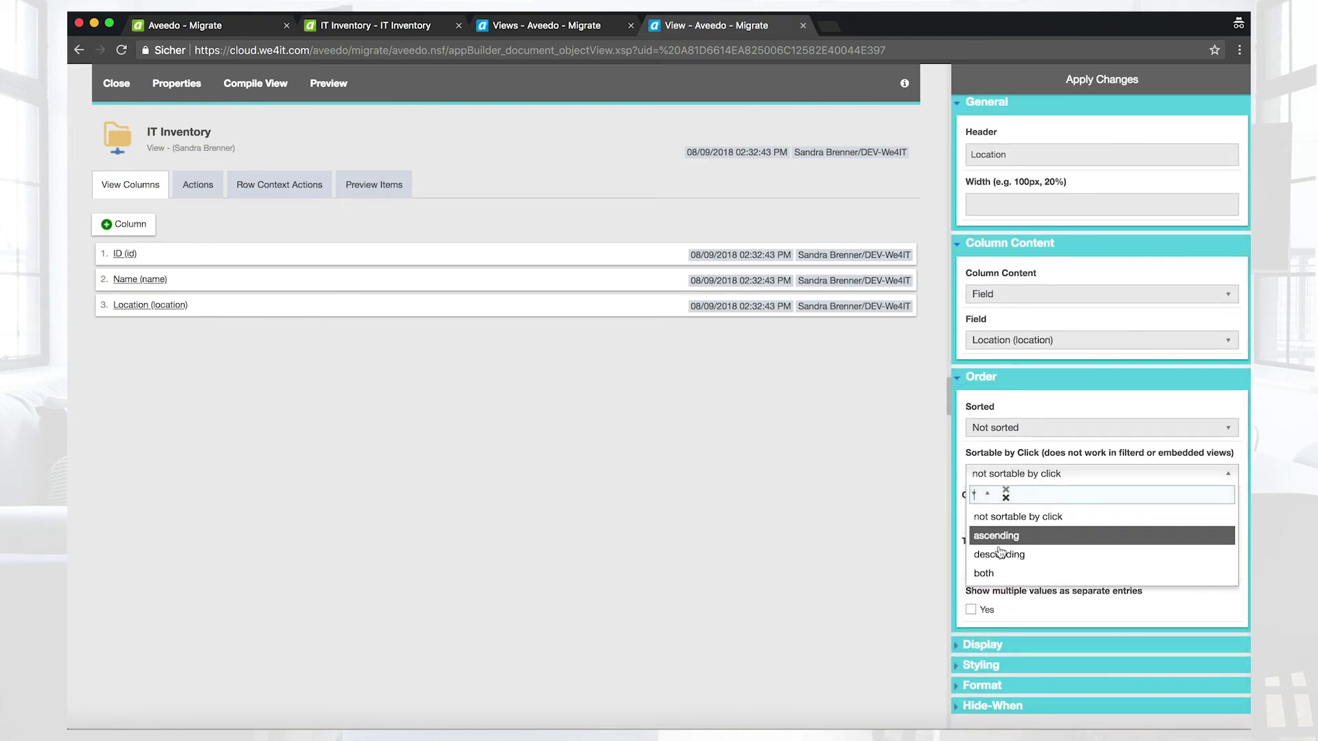
click(986, 573)
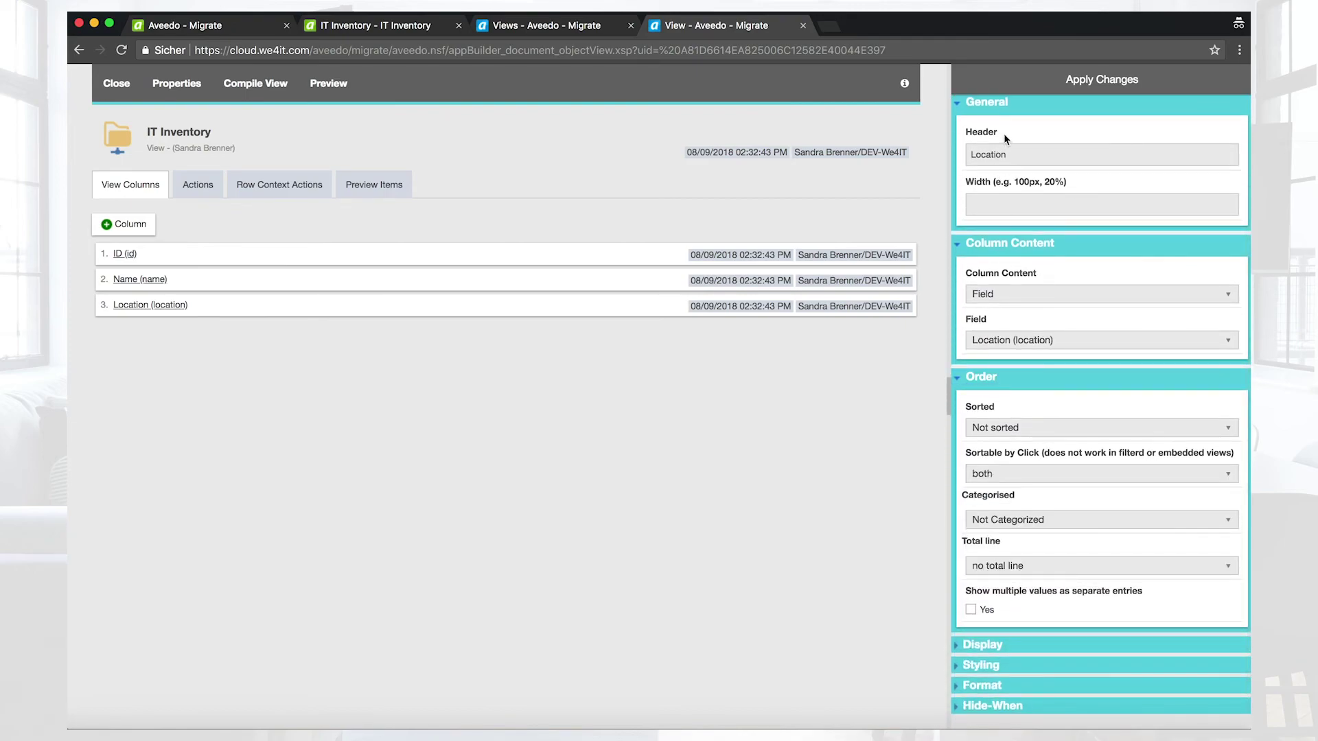
click(1026, 80)
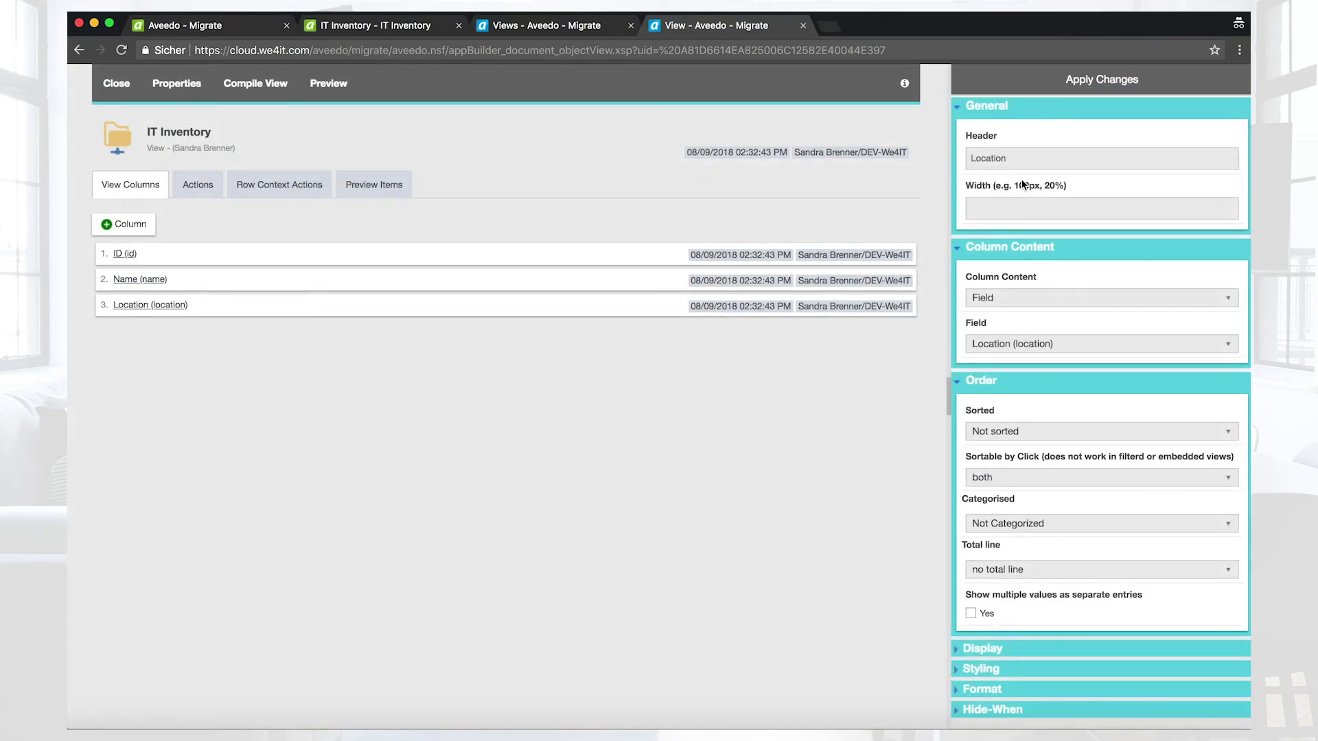
Step: Compile the IT Inventory view with its sortable columns and reload the running IT Inventory application
click(243, 84)
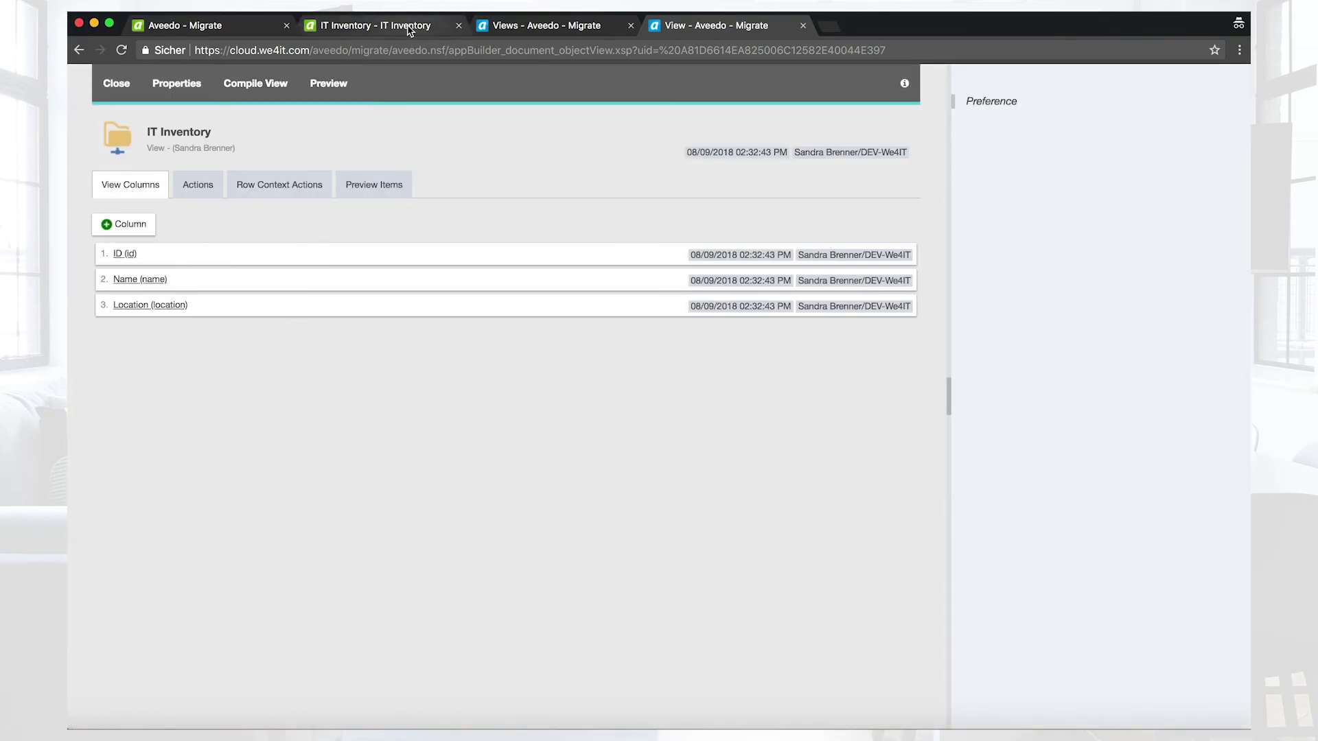
click(410, 26)
click(348, 51)
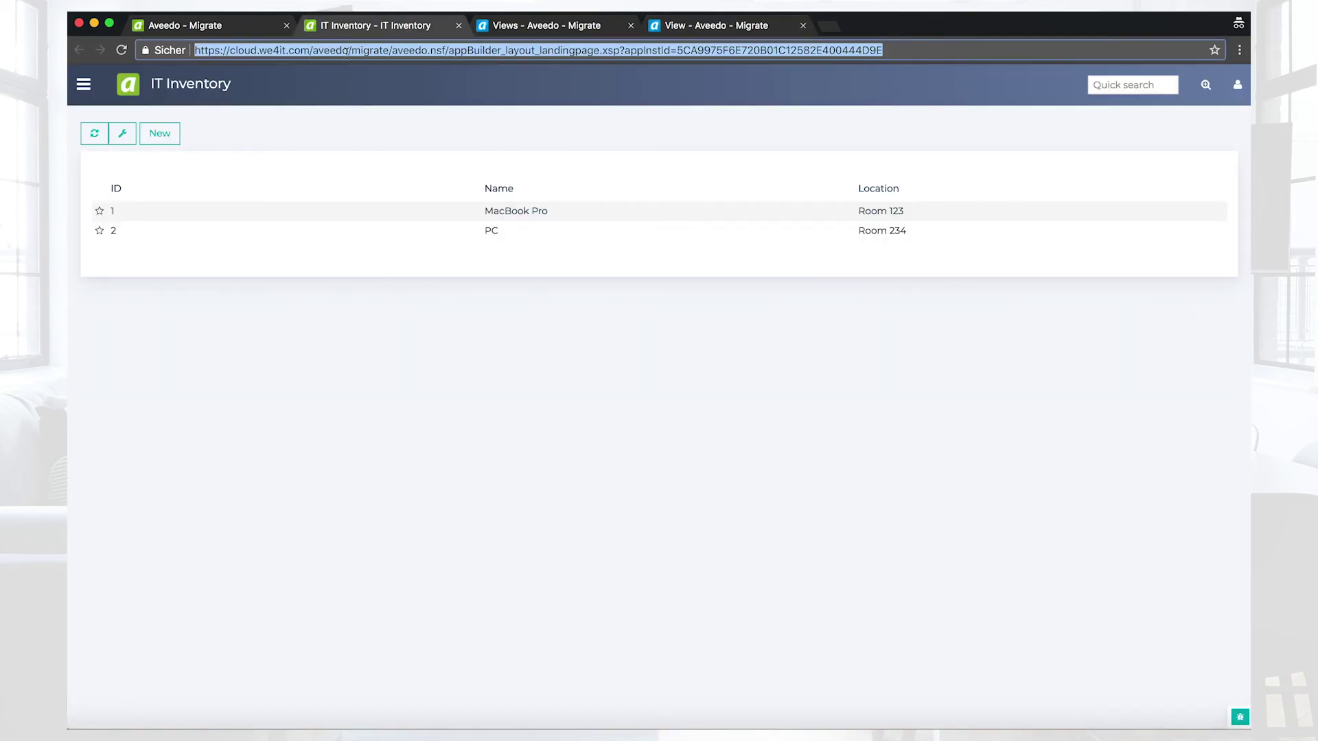
key(Return)
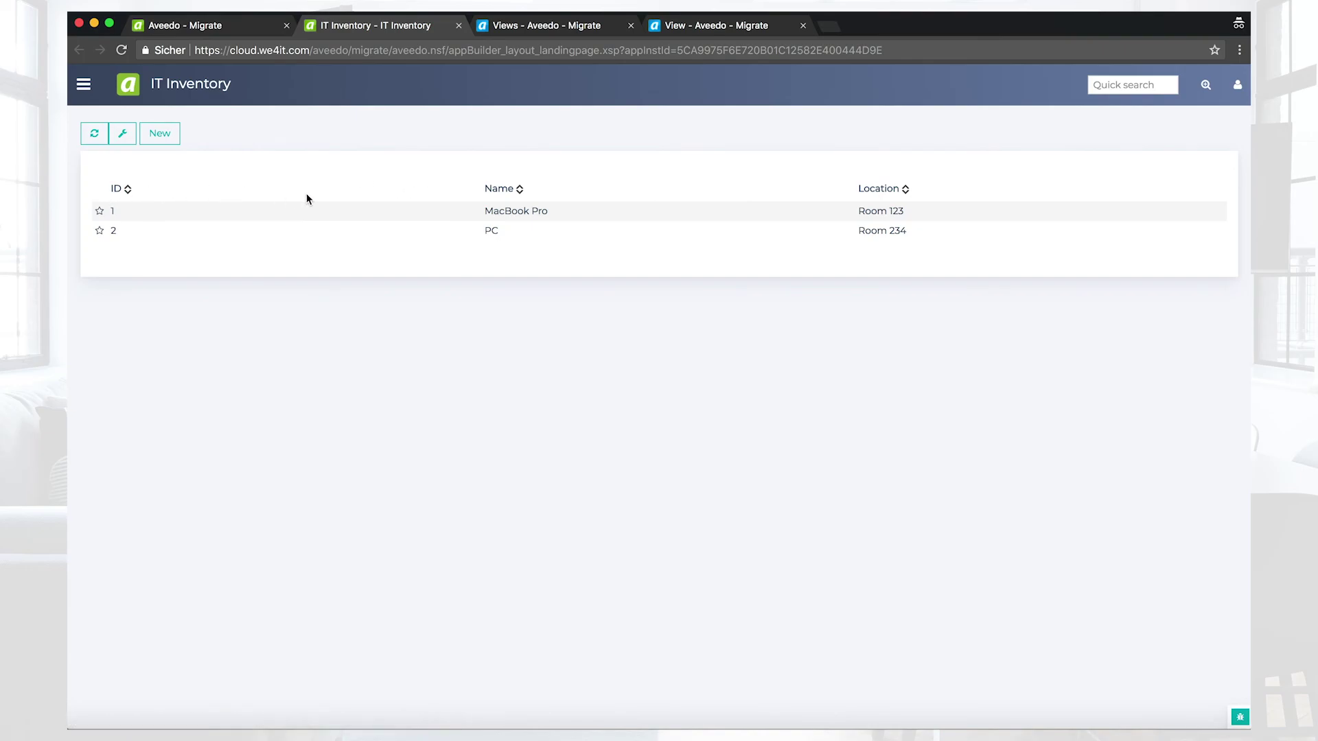
Step: Test sorting the inventory list by ID in both directions and by Location, and return to the Aveedo launcher page
click(116, 192)
click(117, 191)
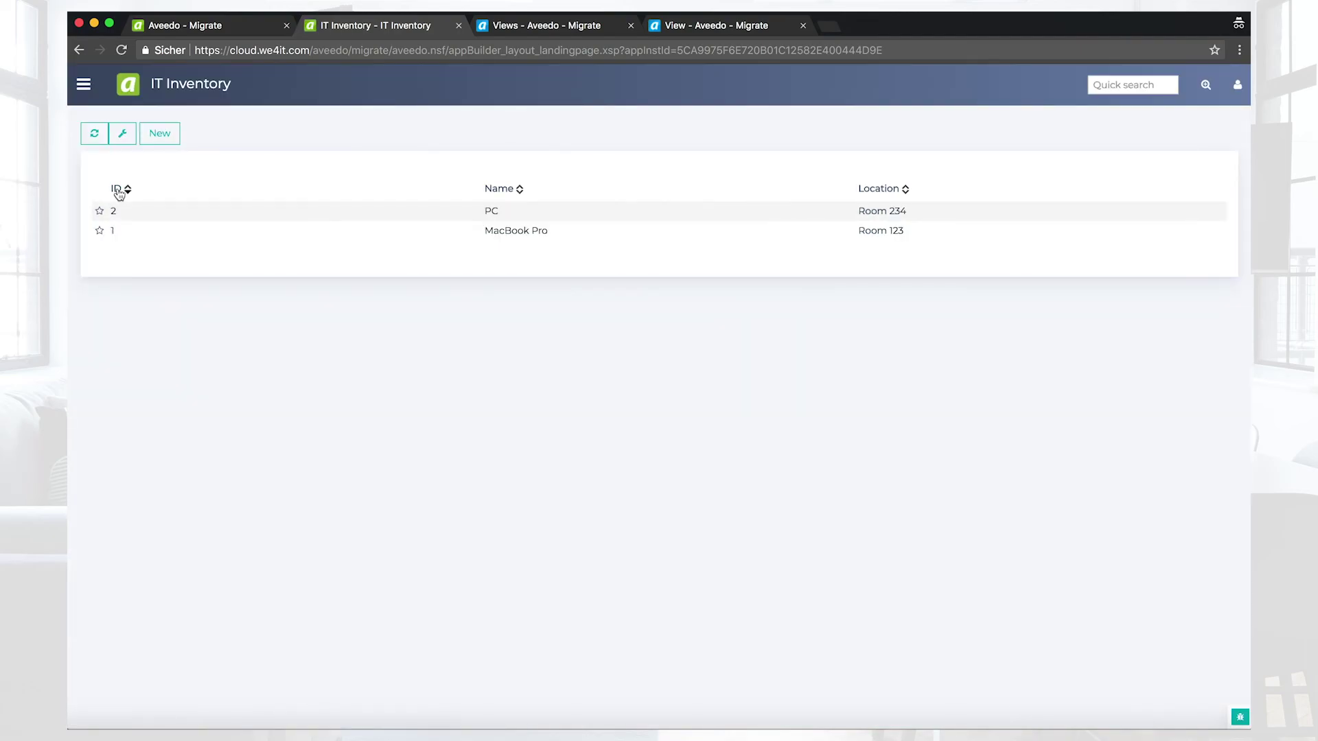
click(117, 192)
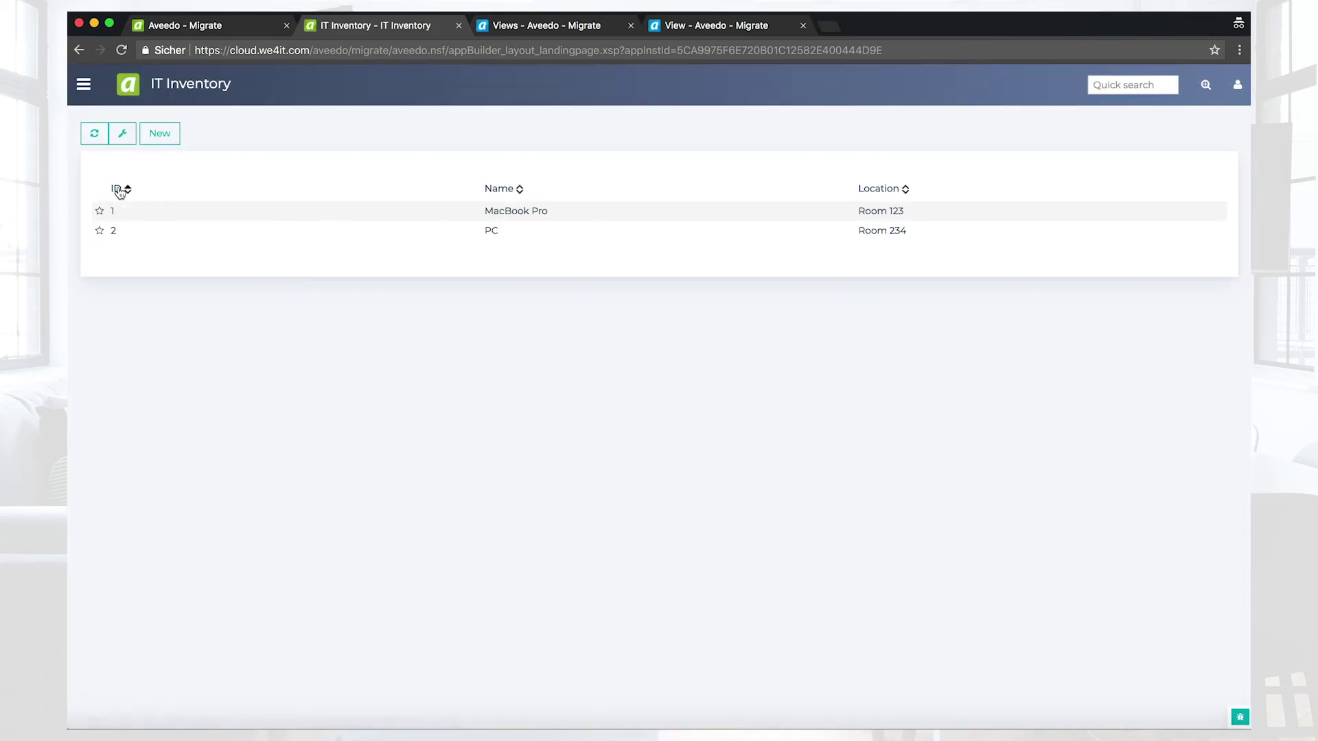
click(882, 191)
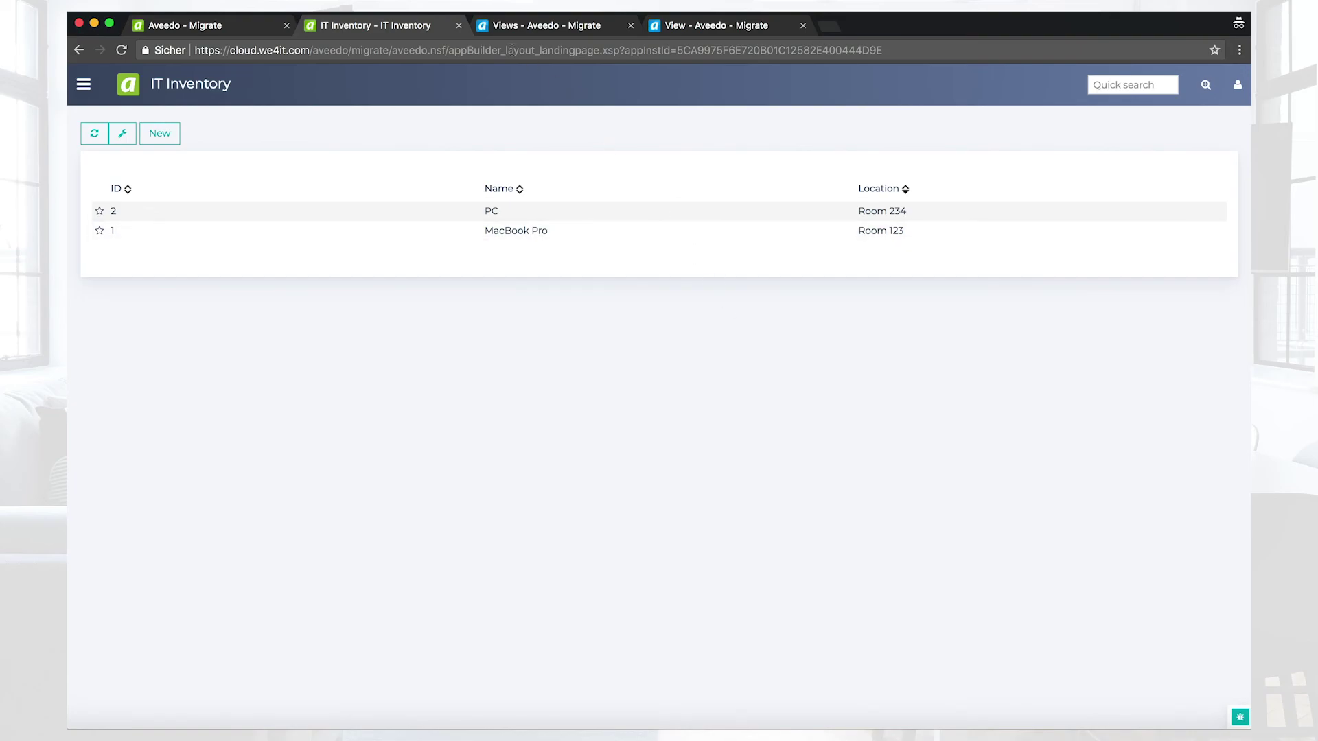
click(248, 29)
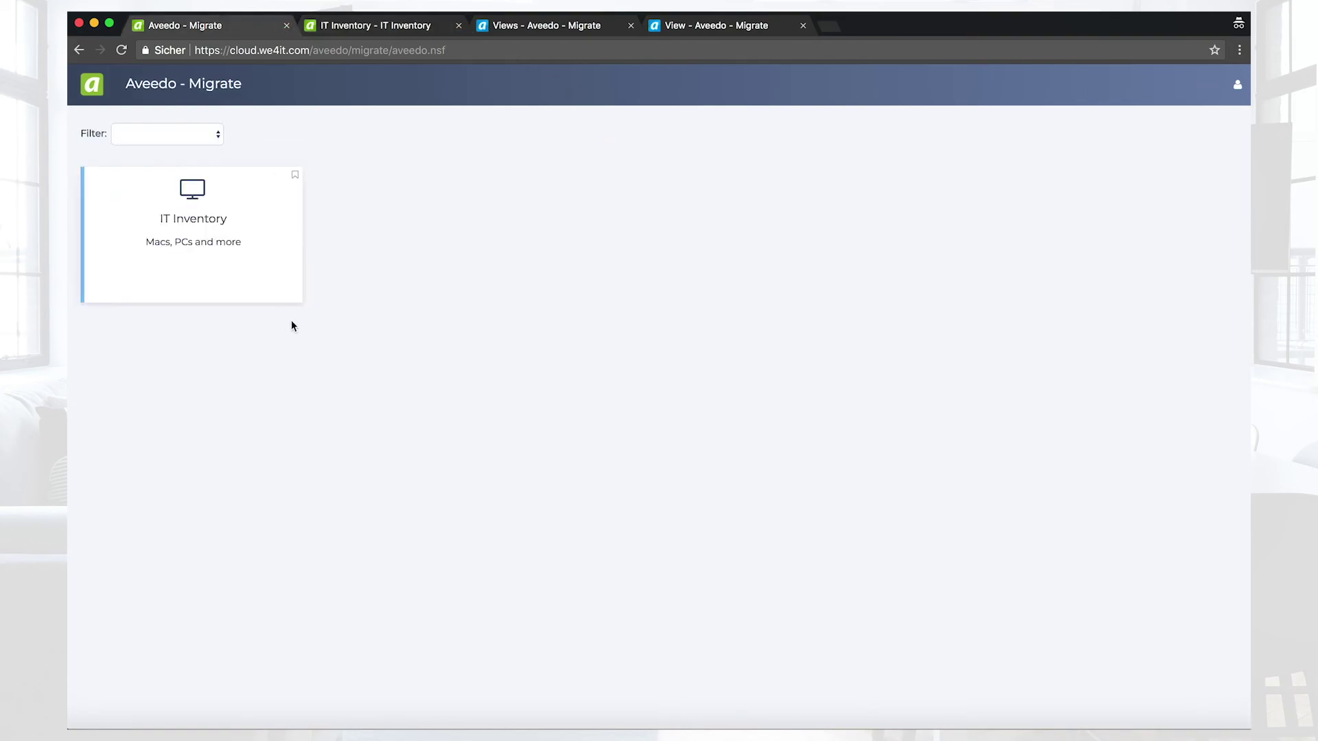